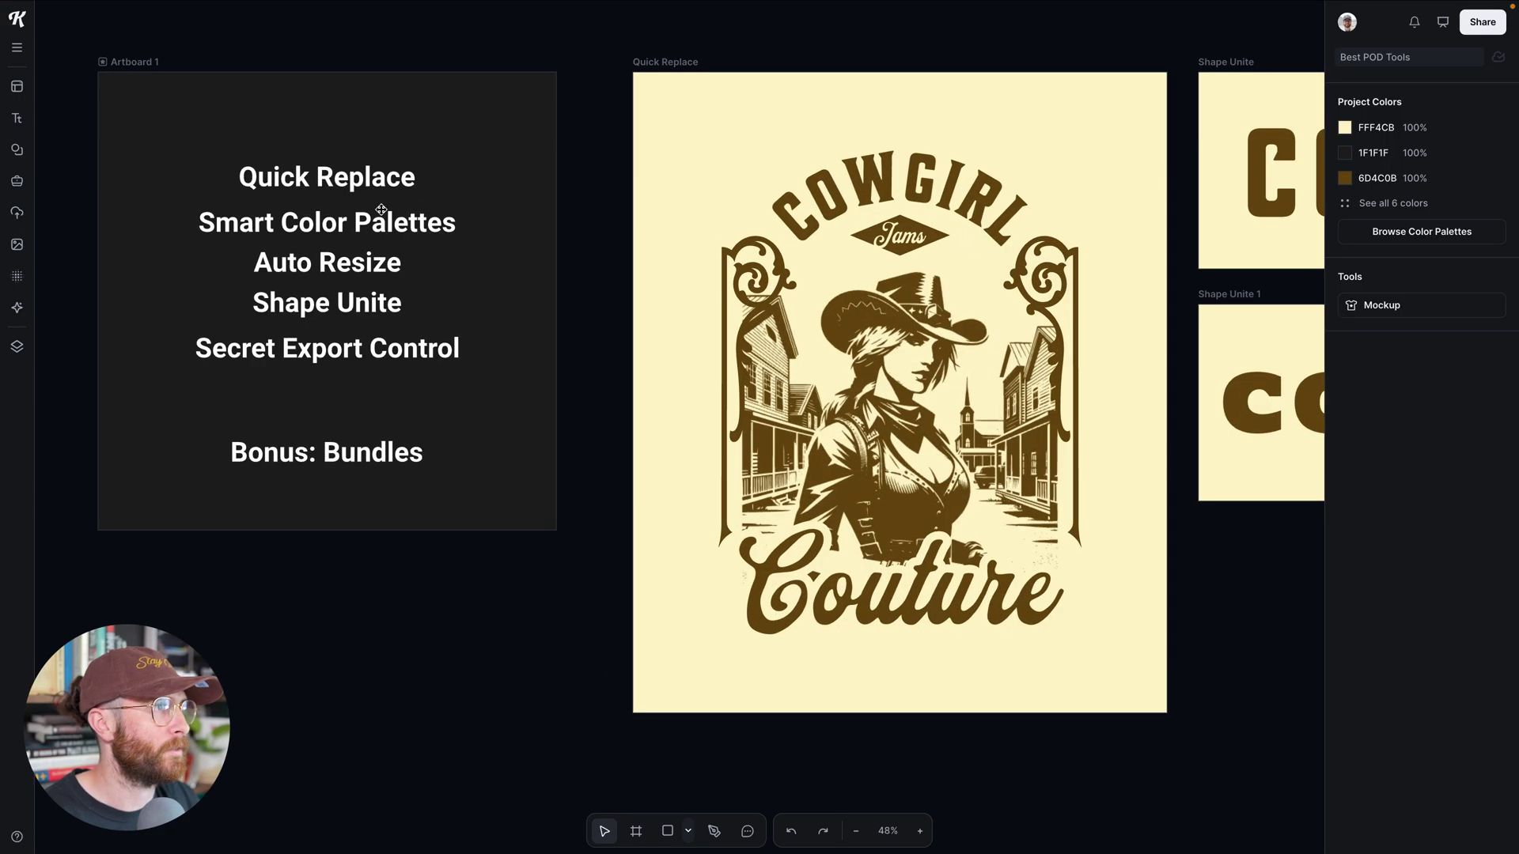
pyautogui.hscroll(-2, 407, 284)
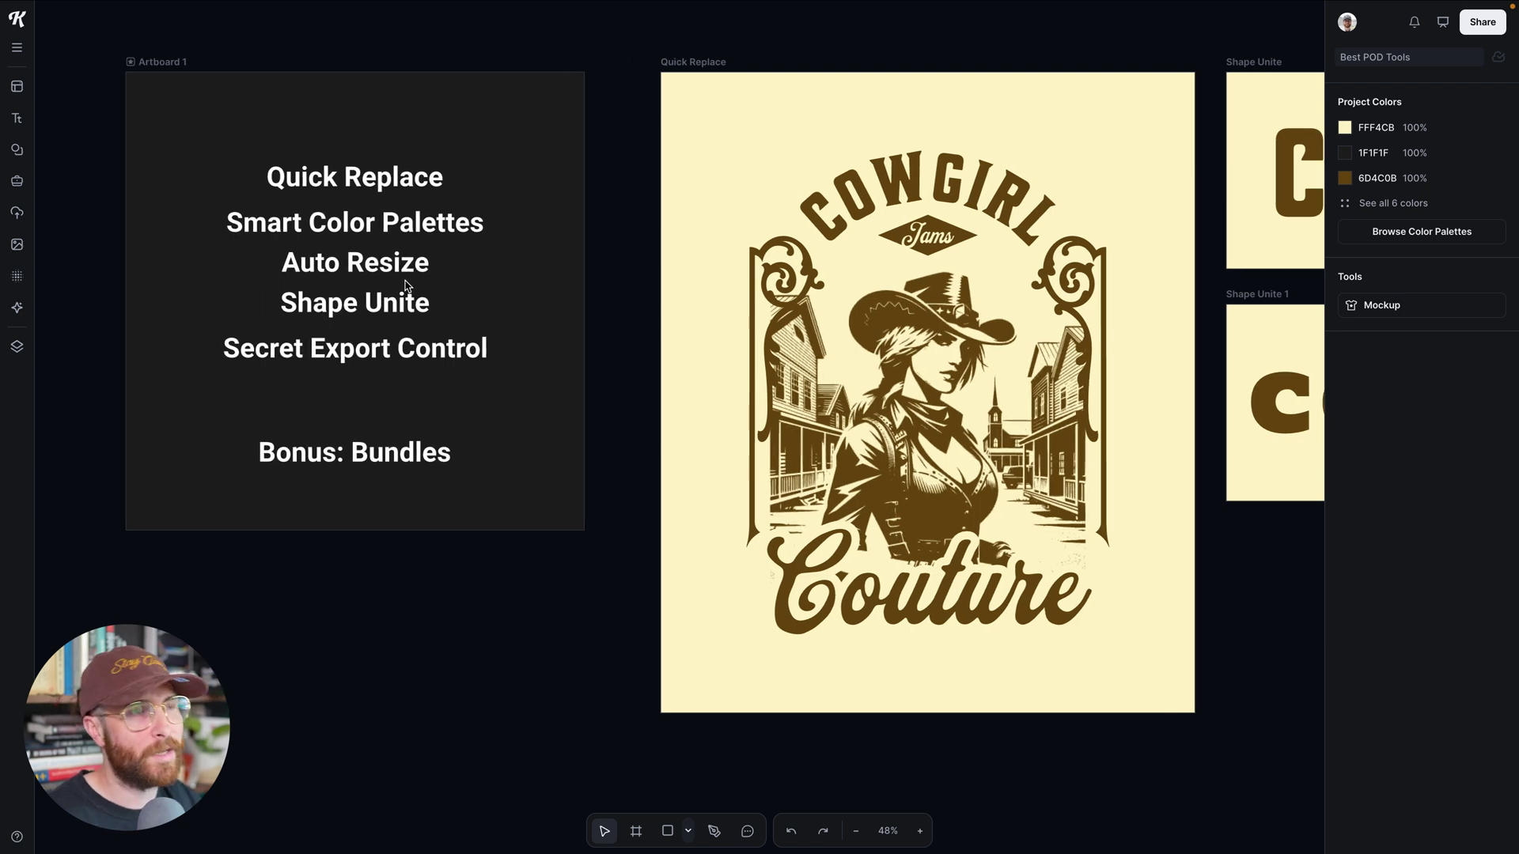
pyautogui.click(369, 186)
pyautogui.click(258, 259)
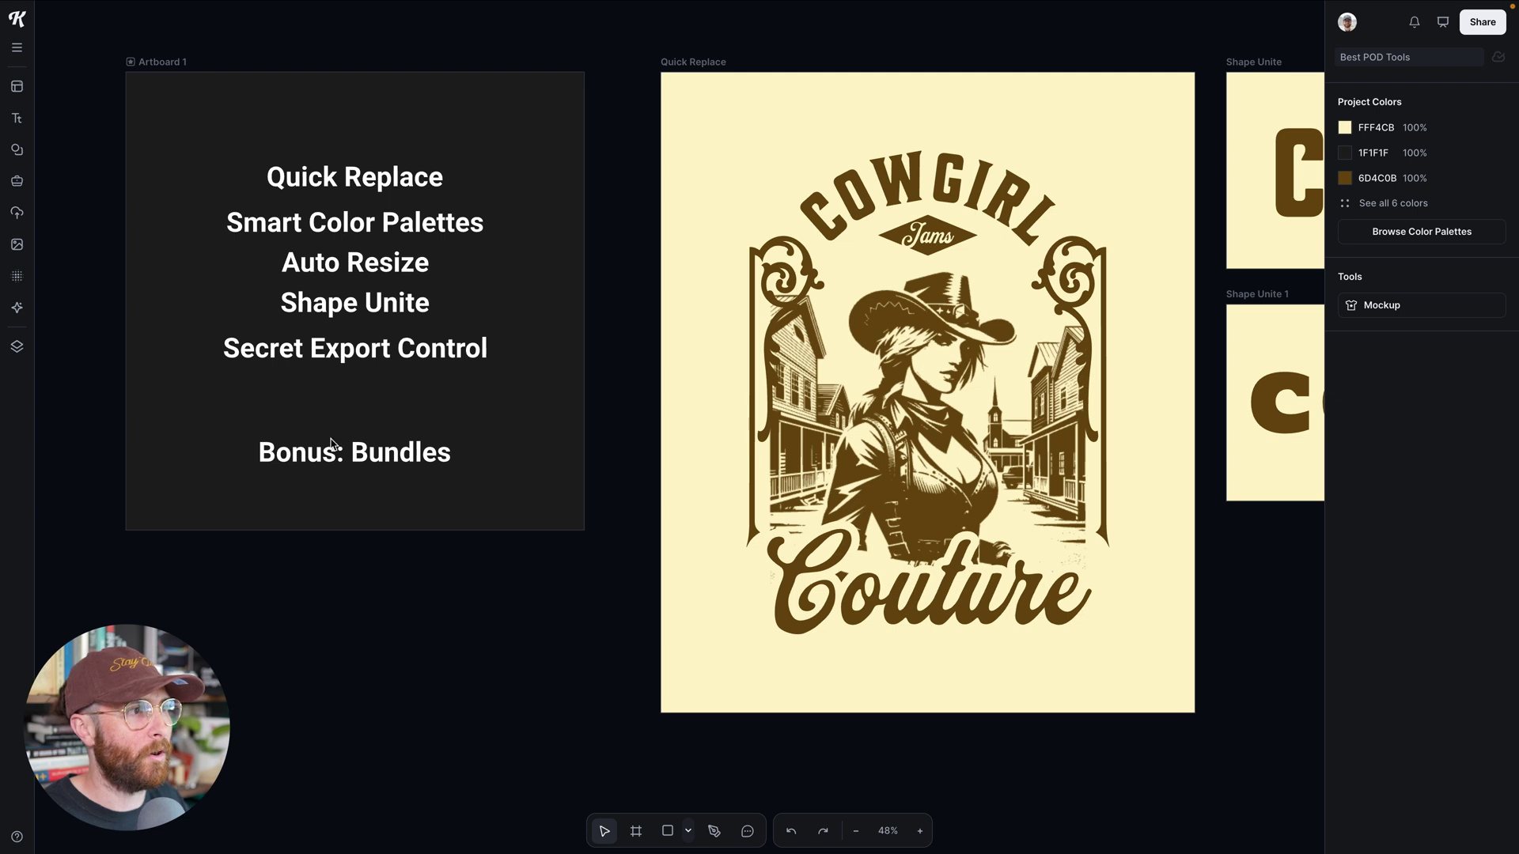
pyautogui.click(341, 458)
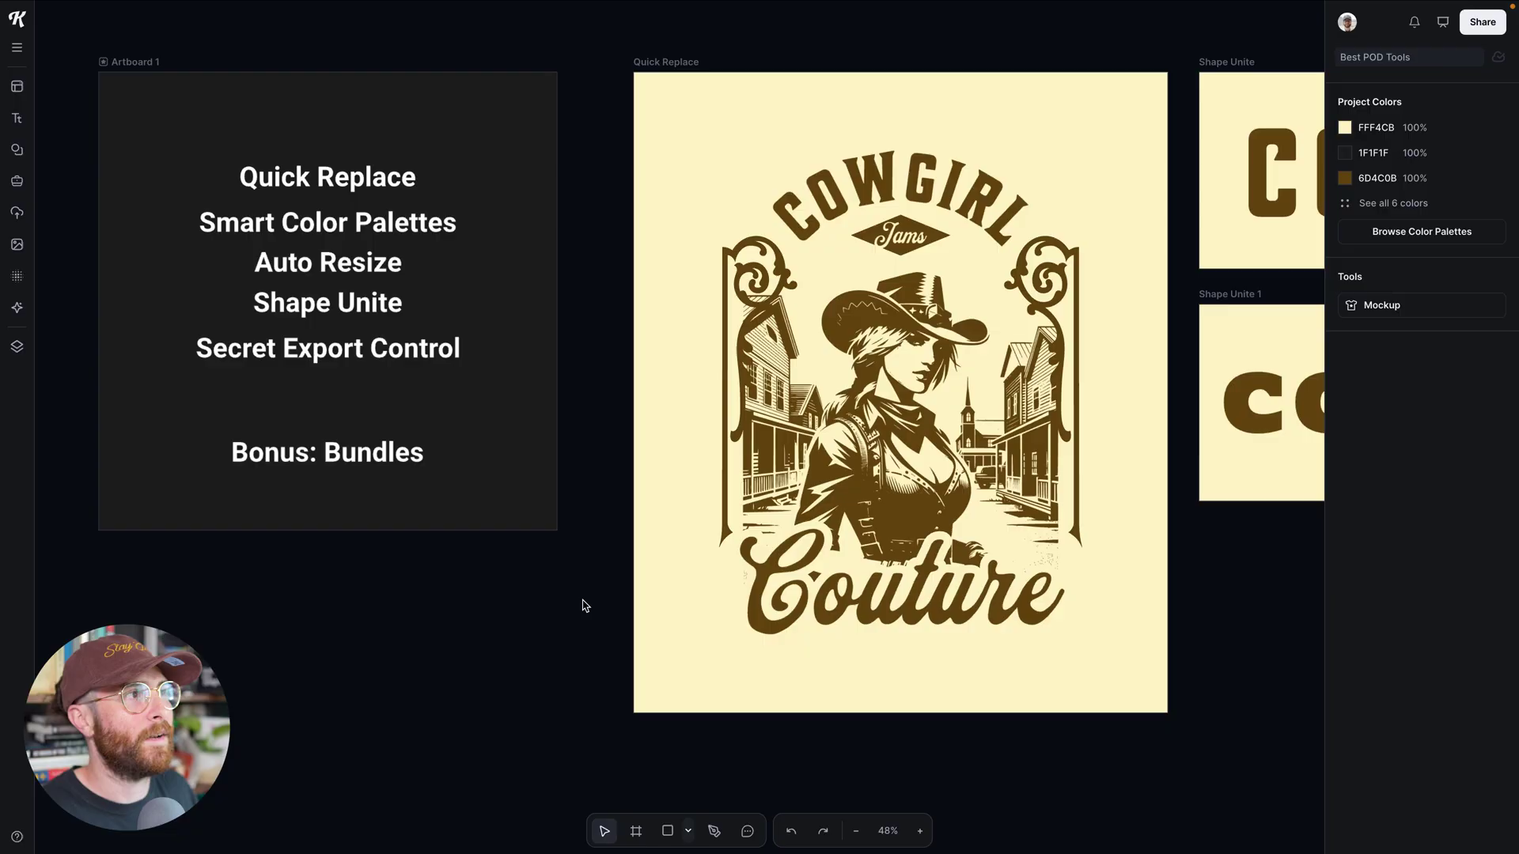
pyautogui.hscroll(2, 583, 605)
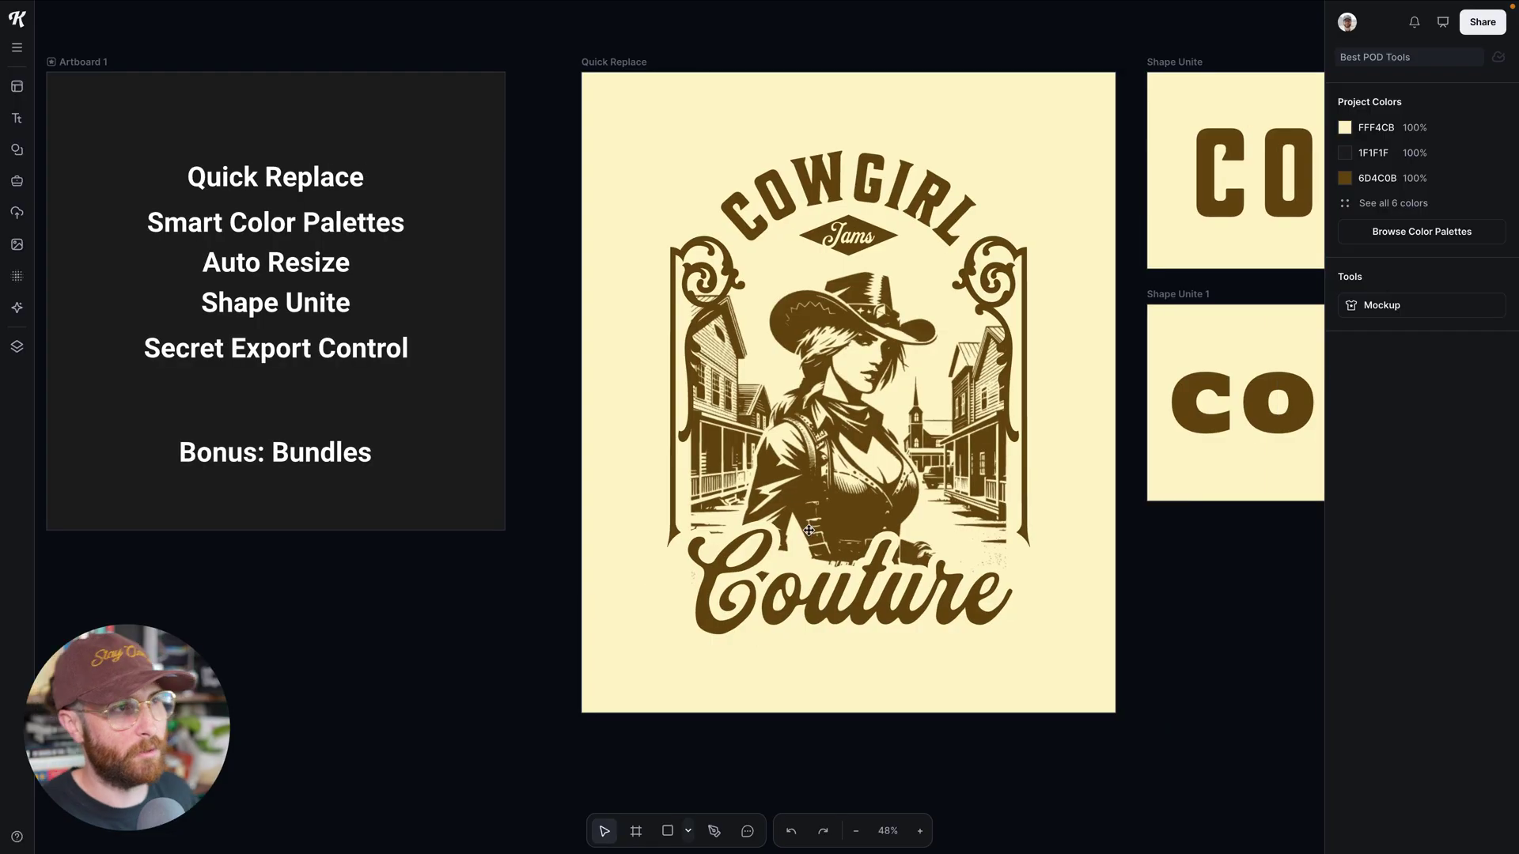
pyautogui.hscroll(2, 818, 531)
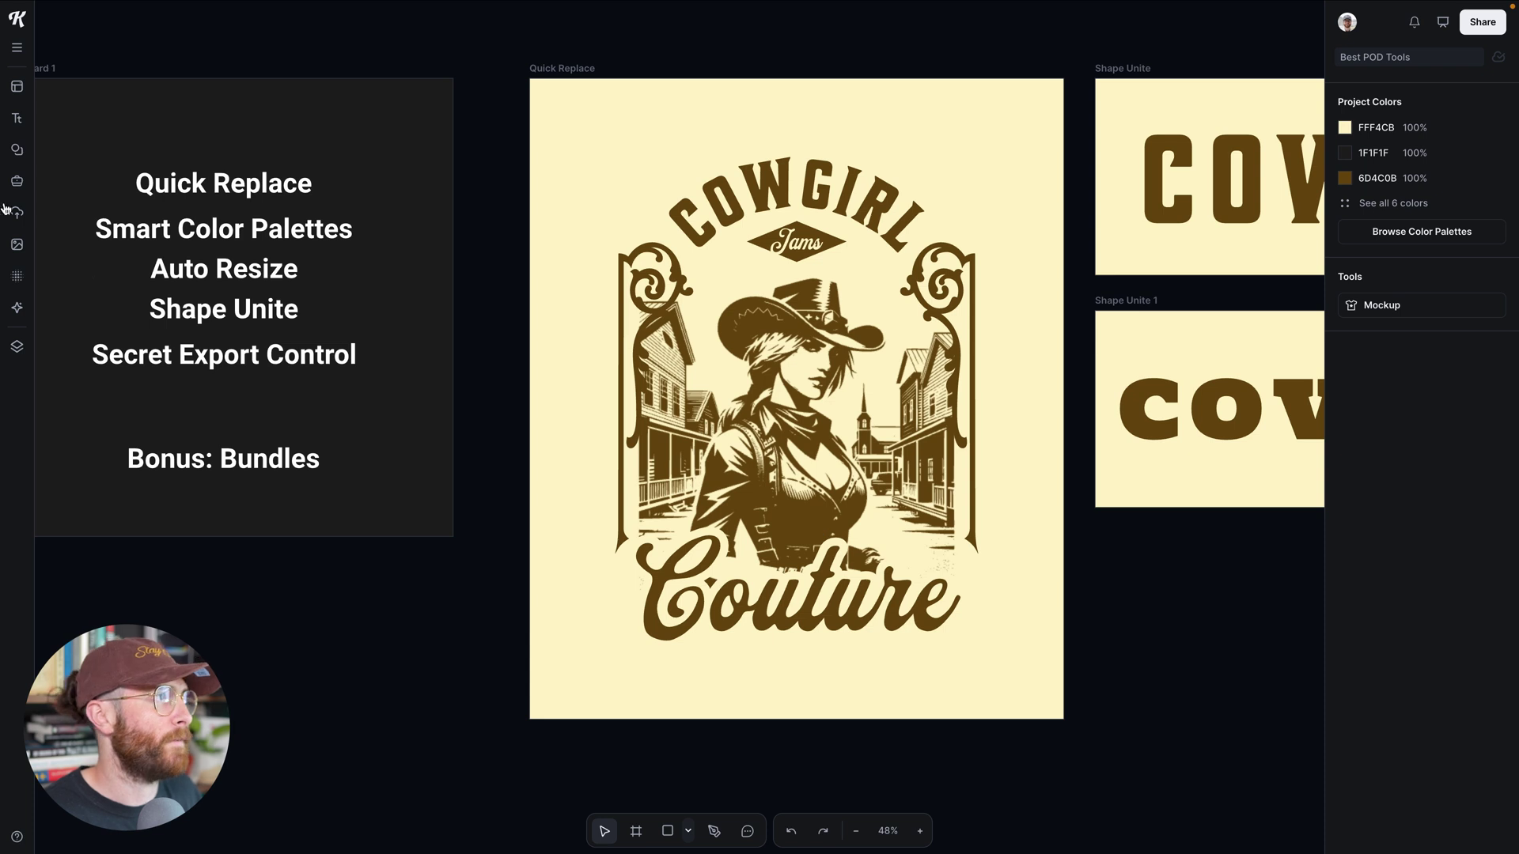
pyautogui.click(17, 87)
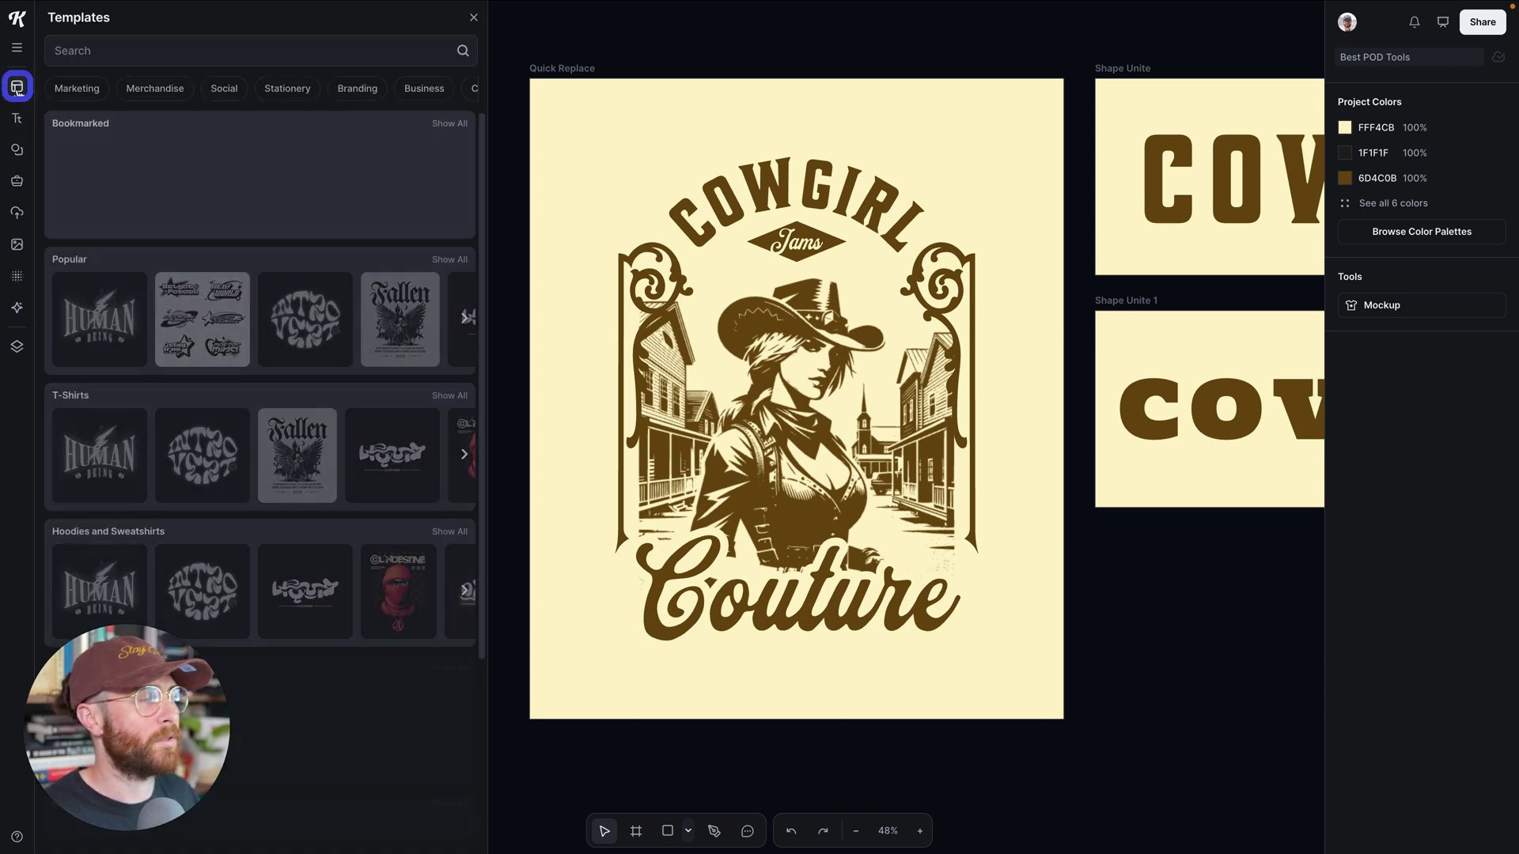
pyautogui.click(104, 51)
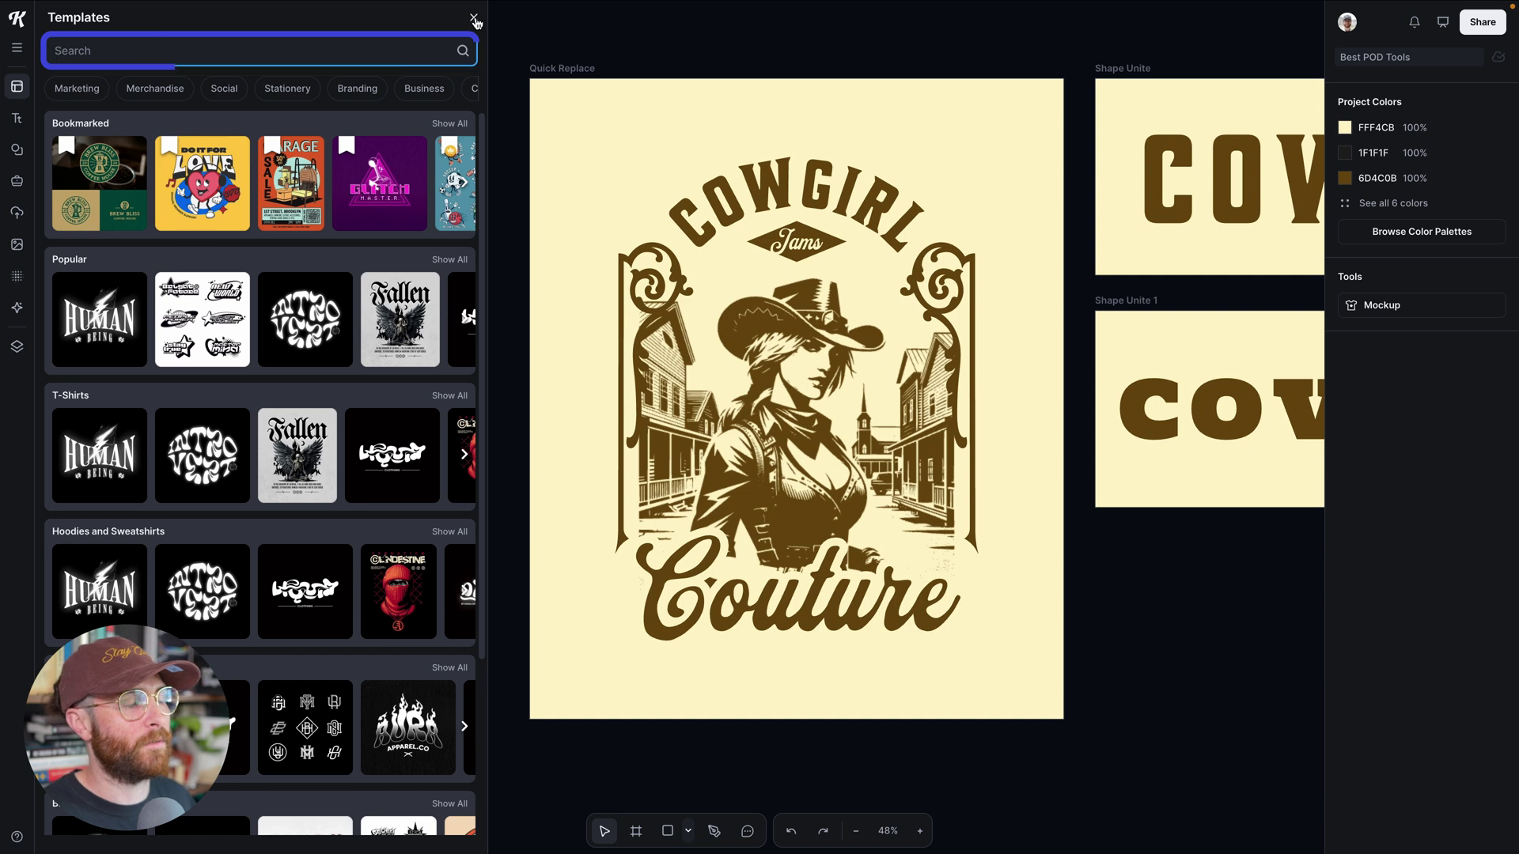
pyautogui.click(473, 17)
# Change the arched title COWGIRL on the Quick Replace artboard to COWBOY.
pyautogui.doubleClick(805, 209)
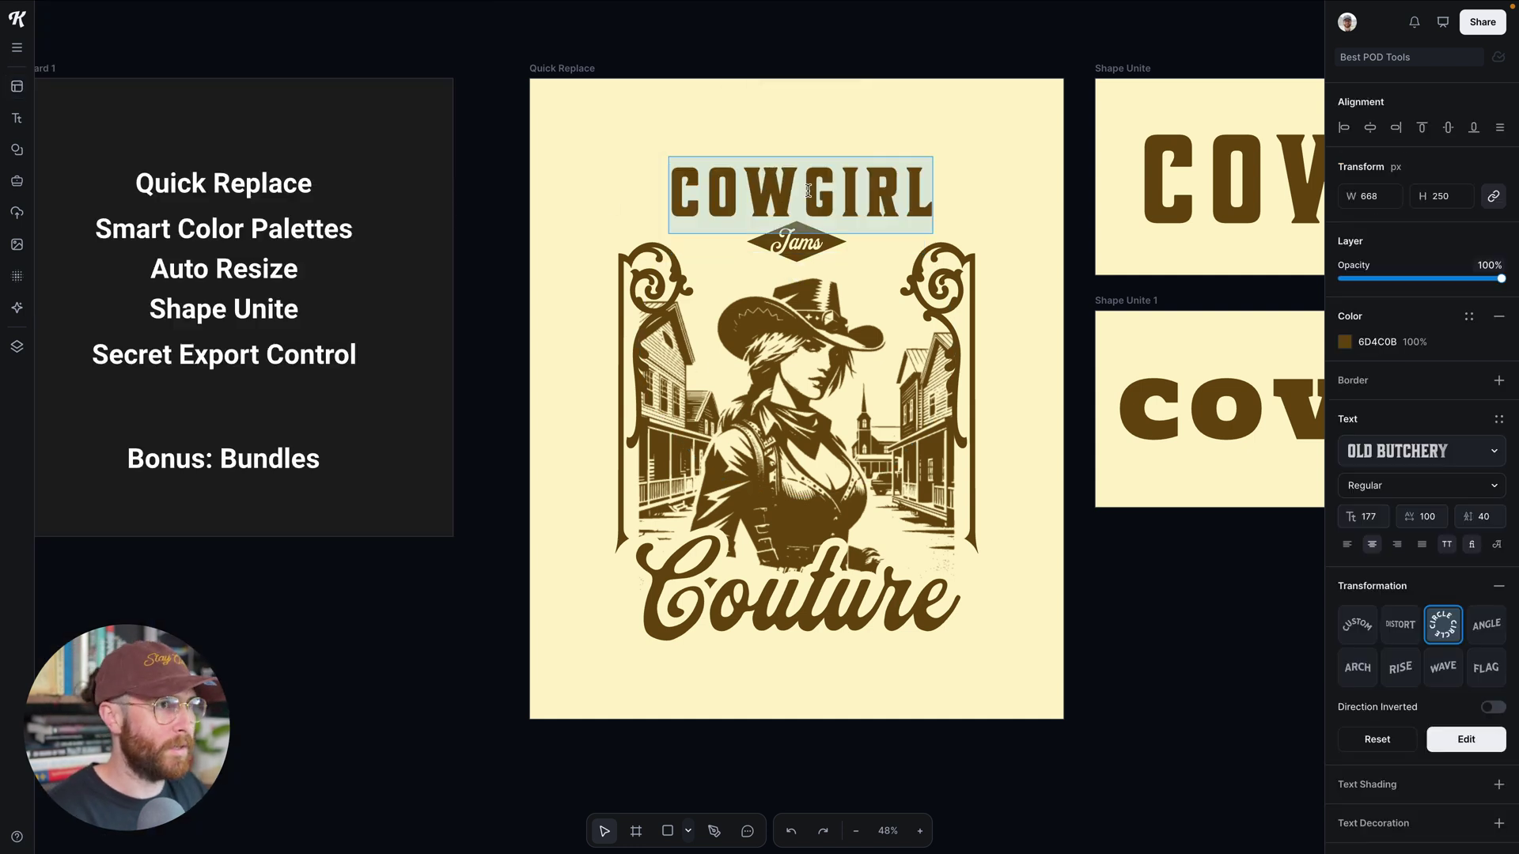
pyautogui.click(808, 190)
pyautogui.press('Delete')
pyautogui.press('Delete')
pyautogui.press('Delete')
pyautogui.press('Delete')
pyautogui.write('BOY')
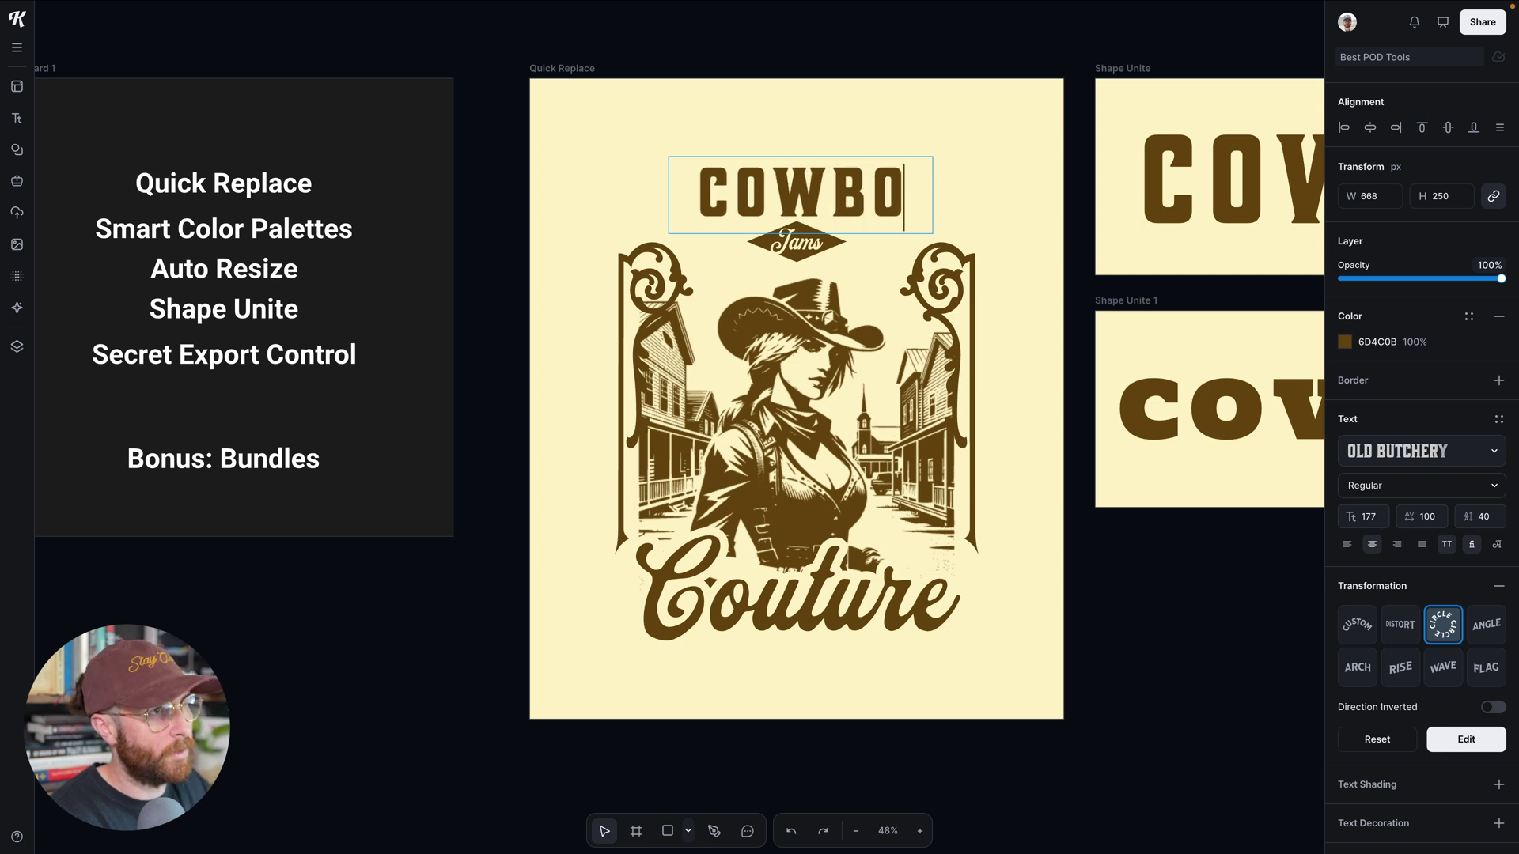
pyautogui.press('Escape')
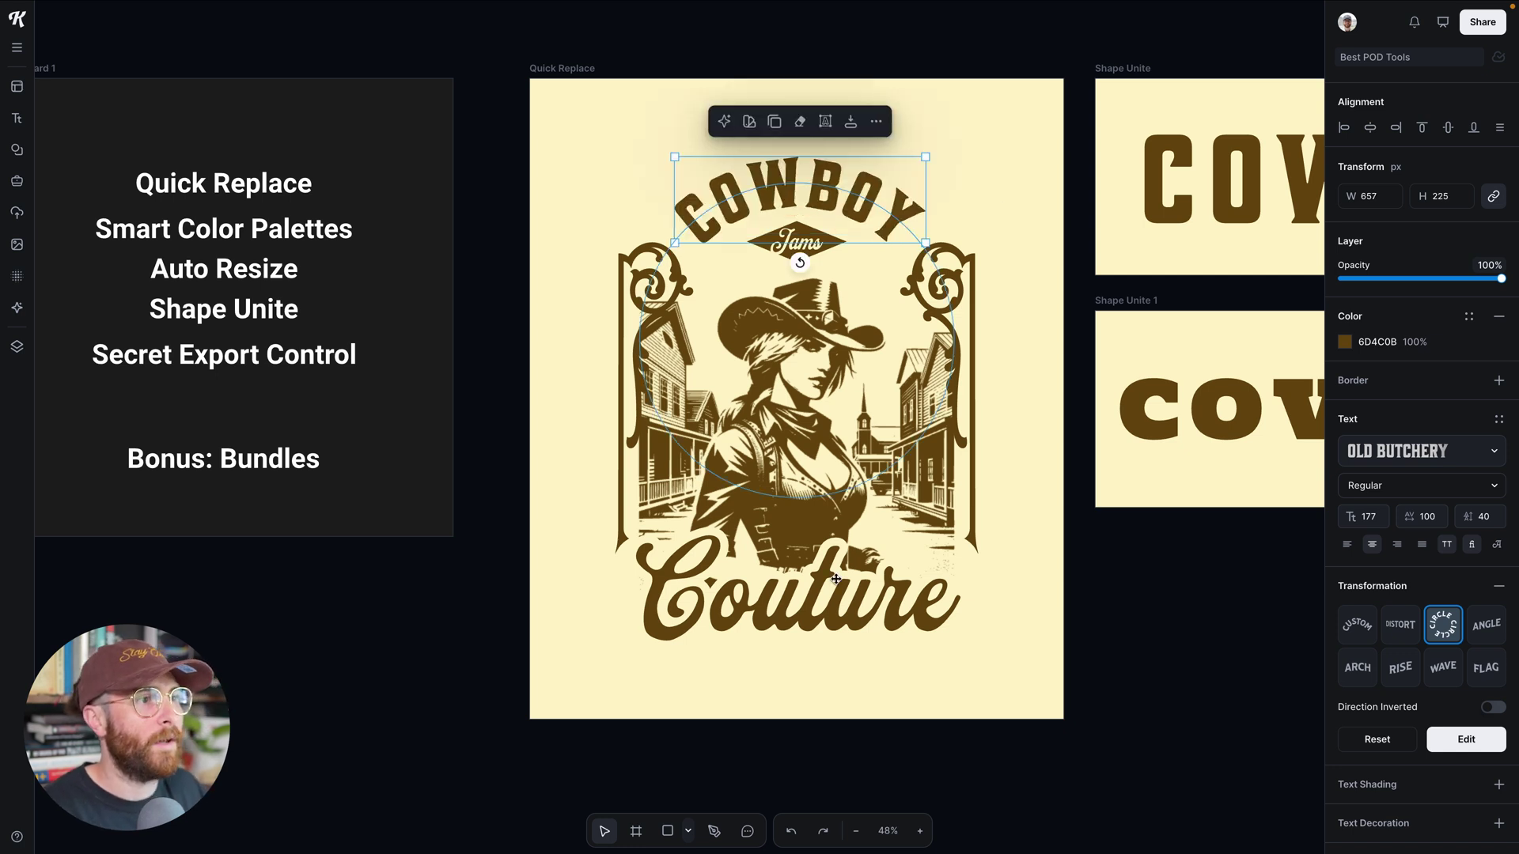
# Replace the large script word Couture below the illustration with Country.
pyautogui.doubleClick(838, 604)
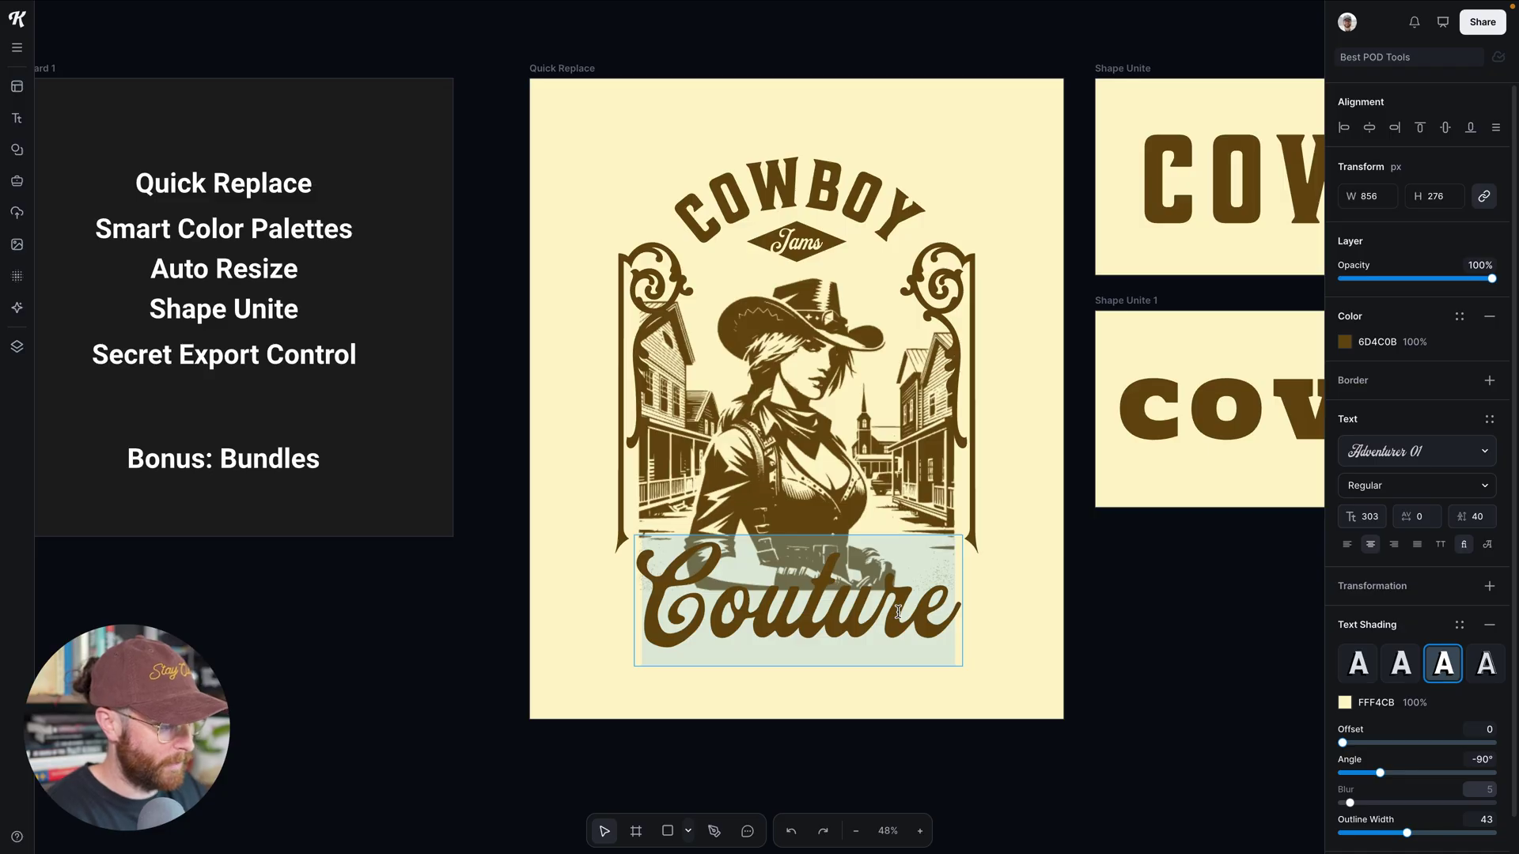
pyautogui.write('Country')
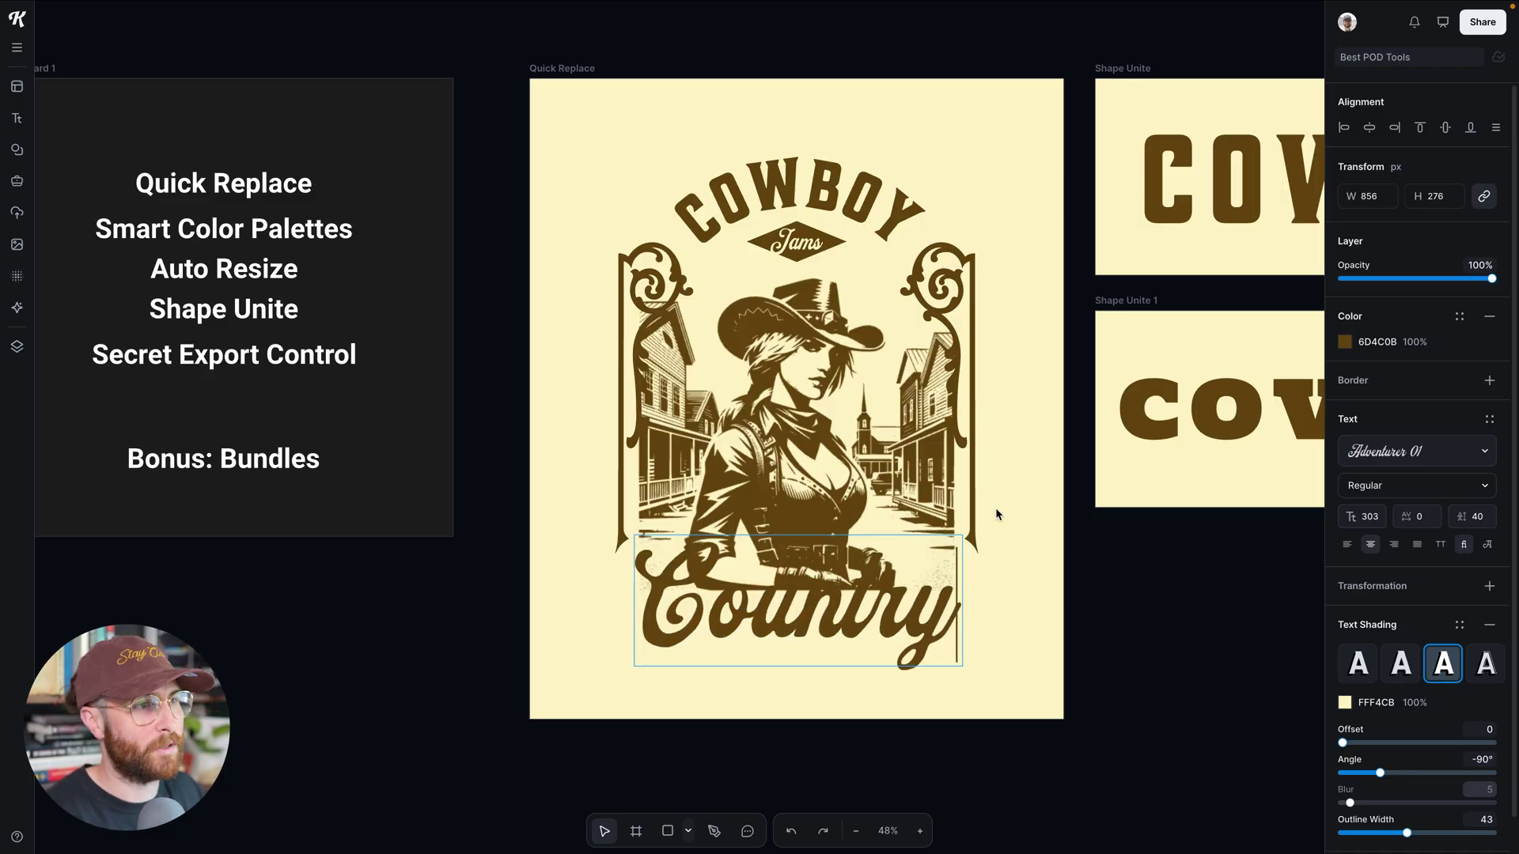
pyautogui.press('Escape')
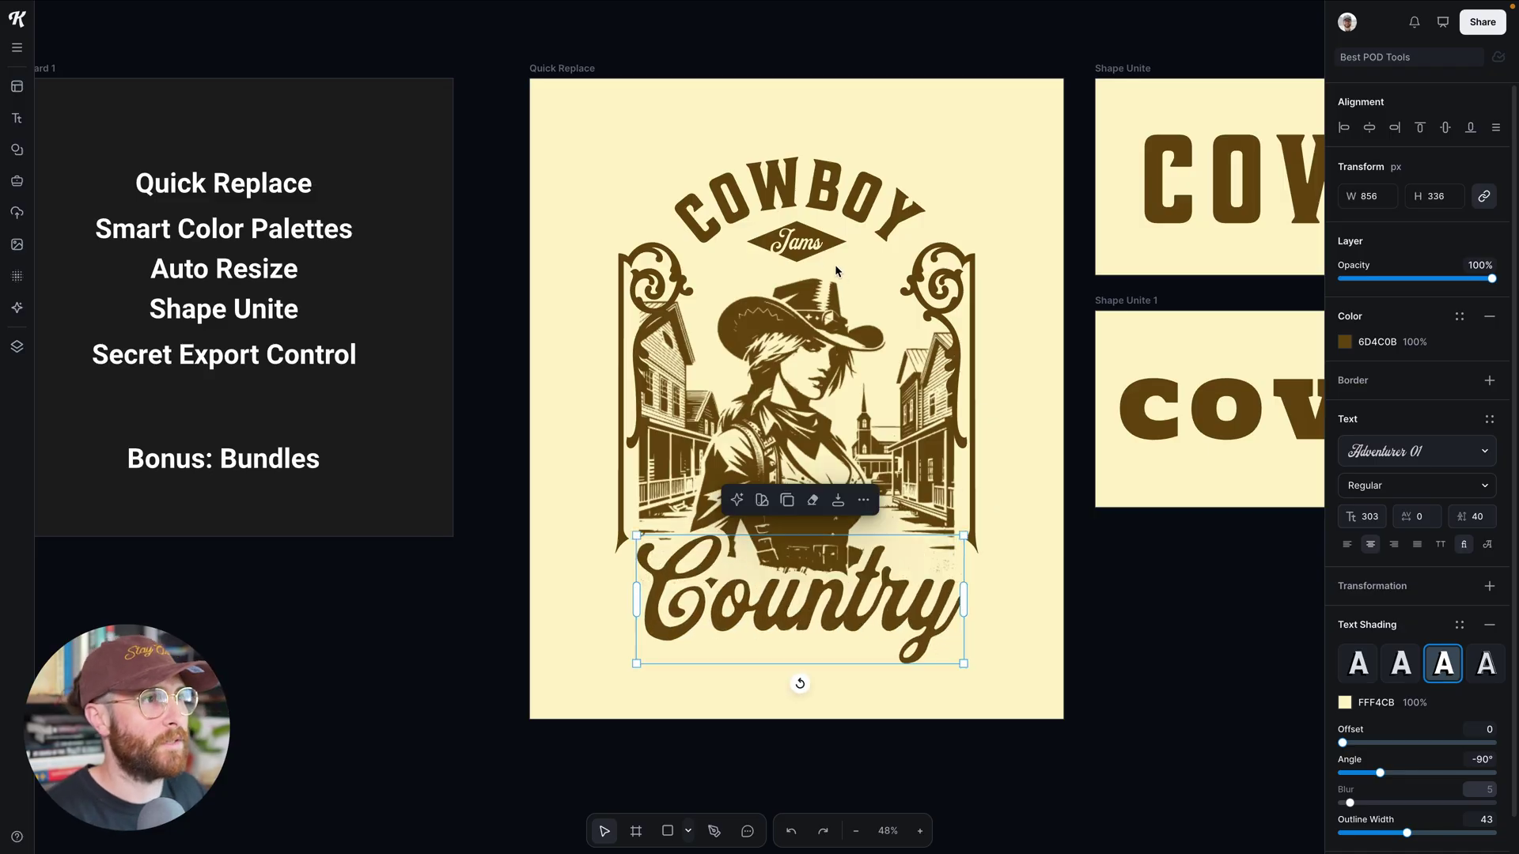
# Replace the word Jams inside the small diamond under the title with Beer.
pyautogui.click(802, 248)
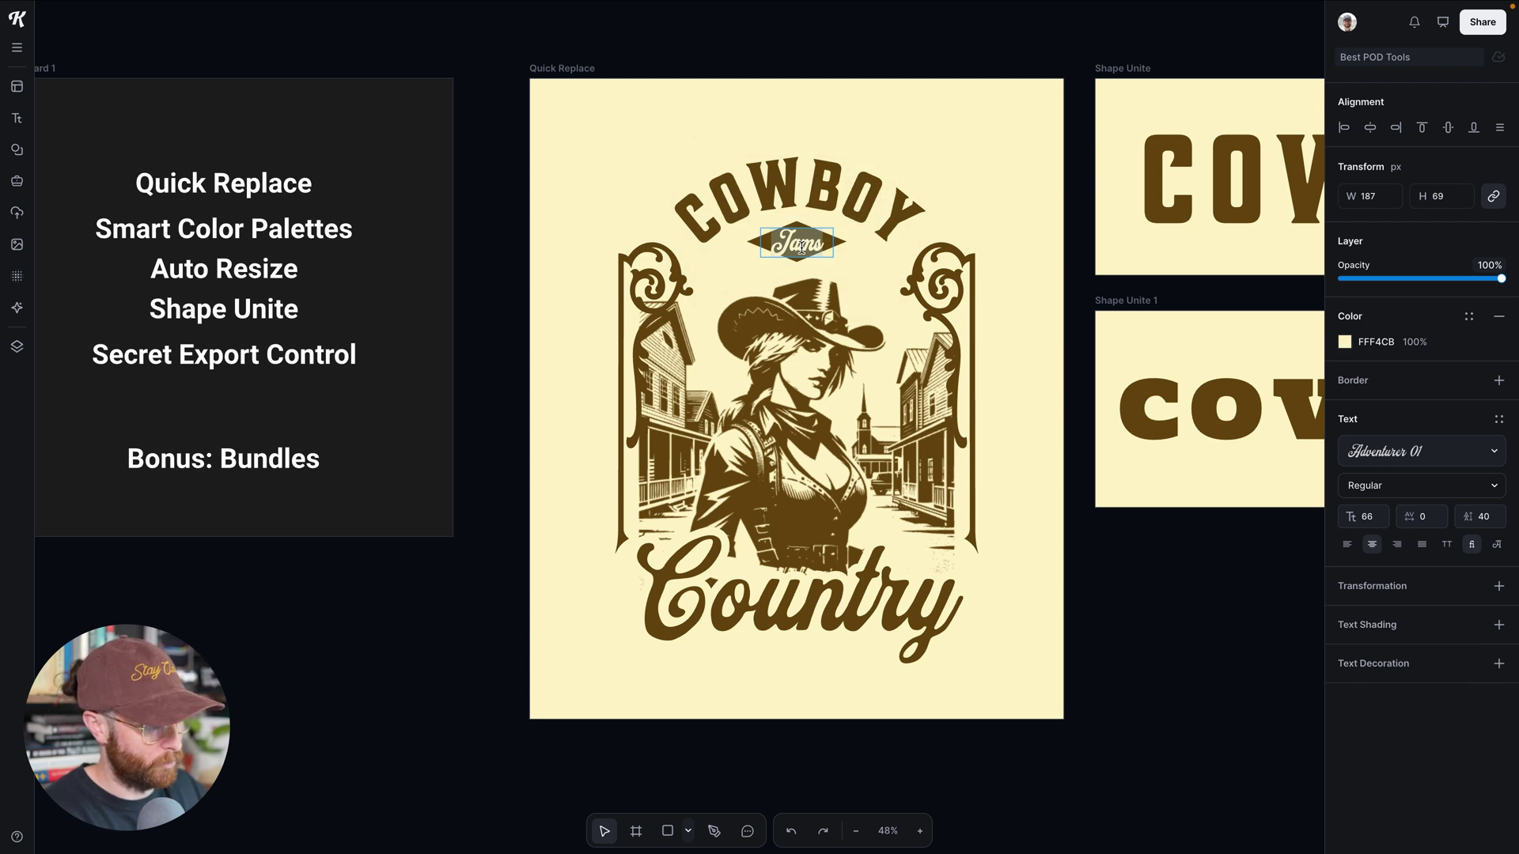
pyautogui.write('Beer')
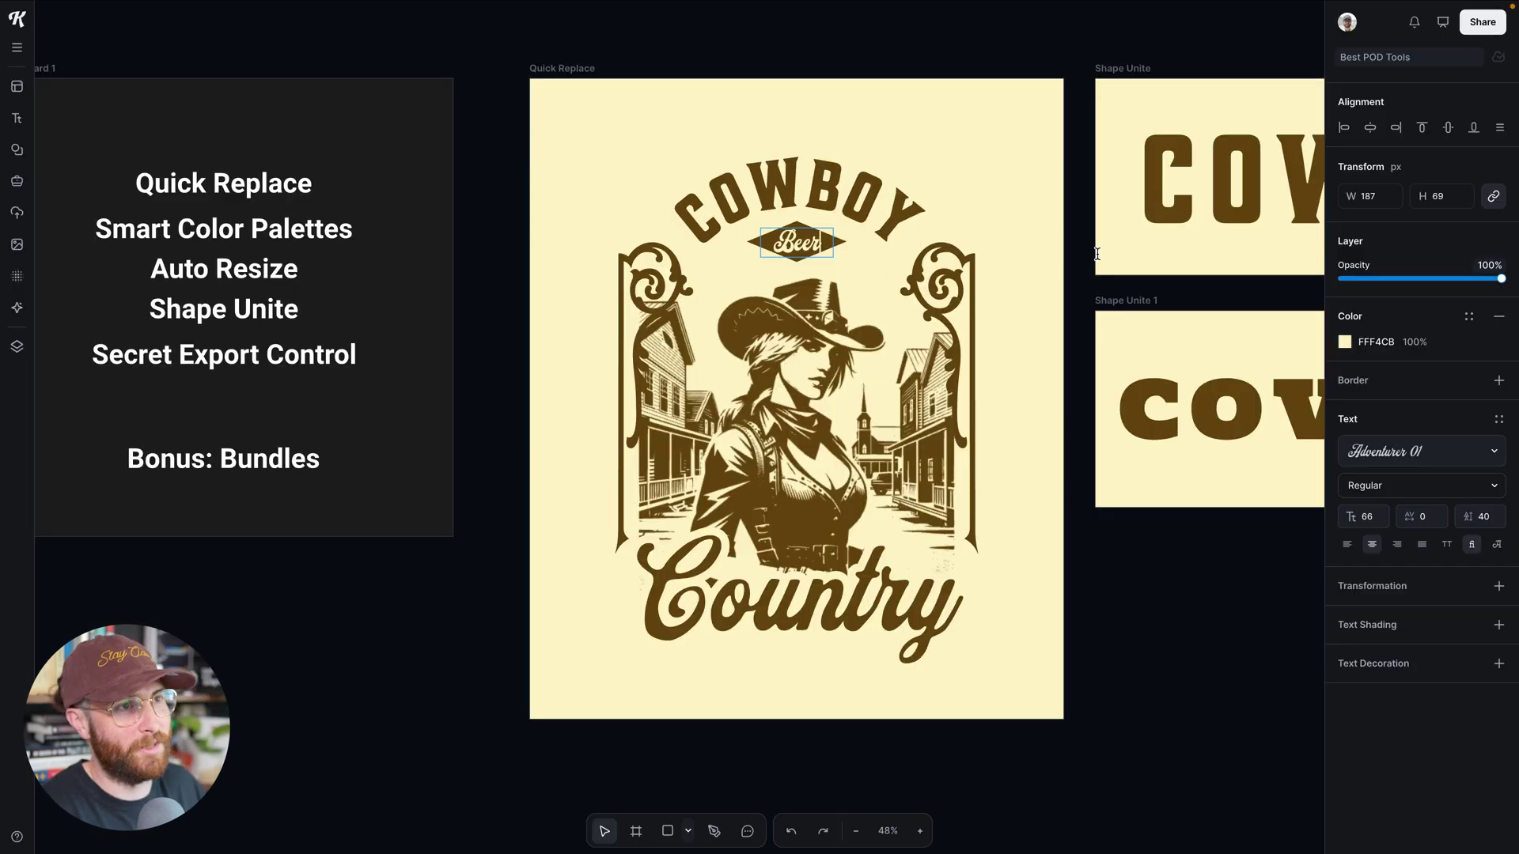
pyautogui.press('Escape')
# Select the cowgirl town illustration and search the elements library for "cowboy".
pyautogui.click(952, 329)
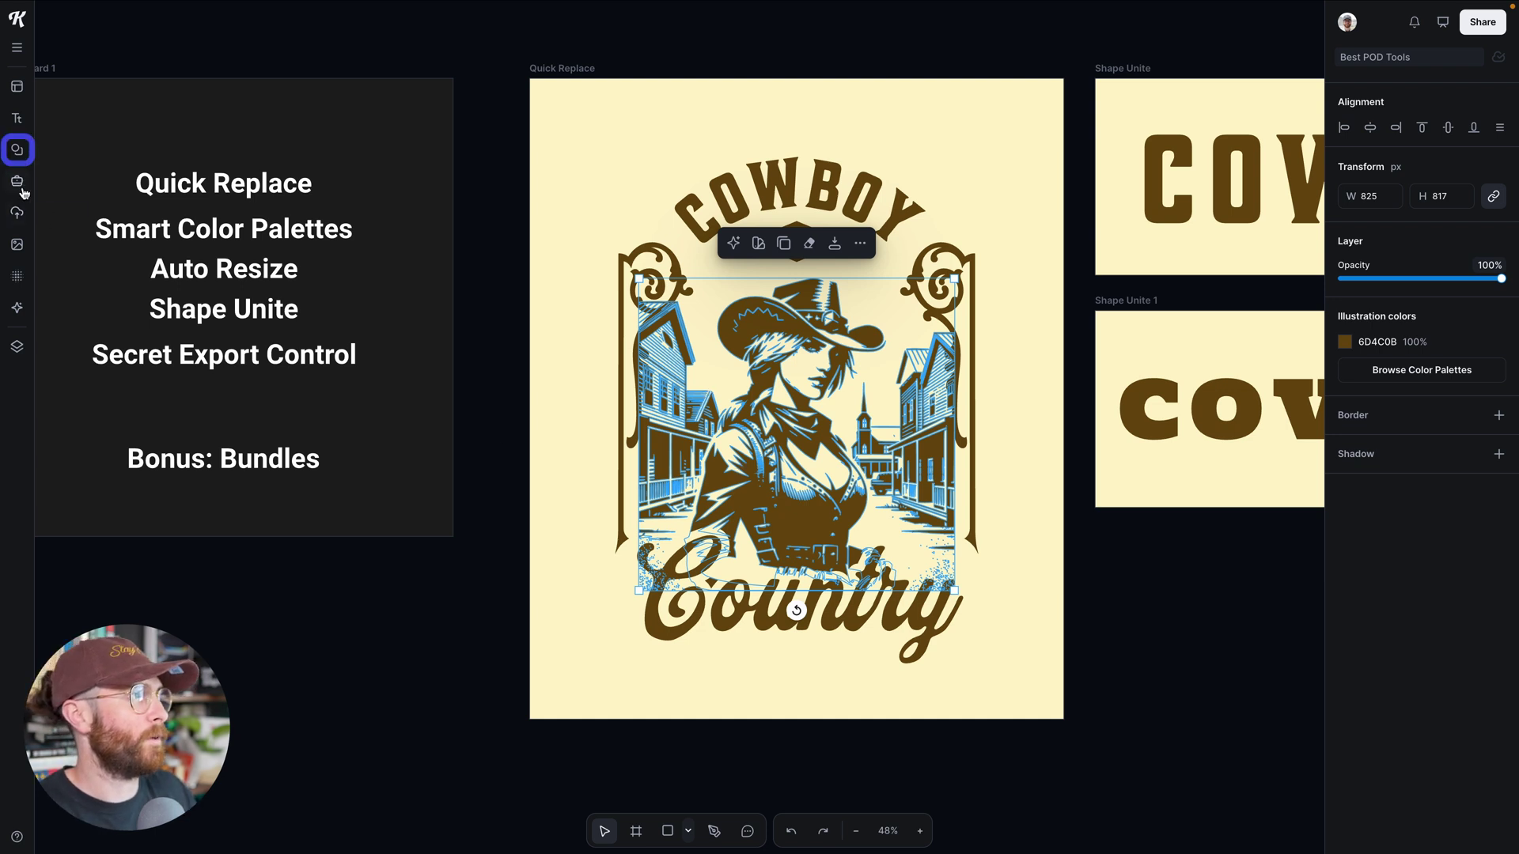
pyautogui.click(16, 150)
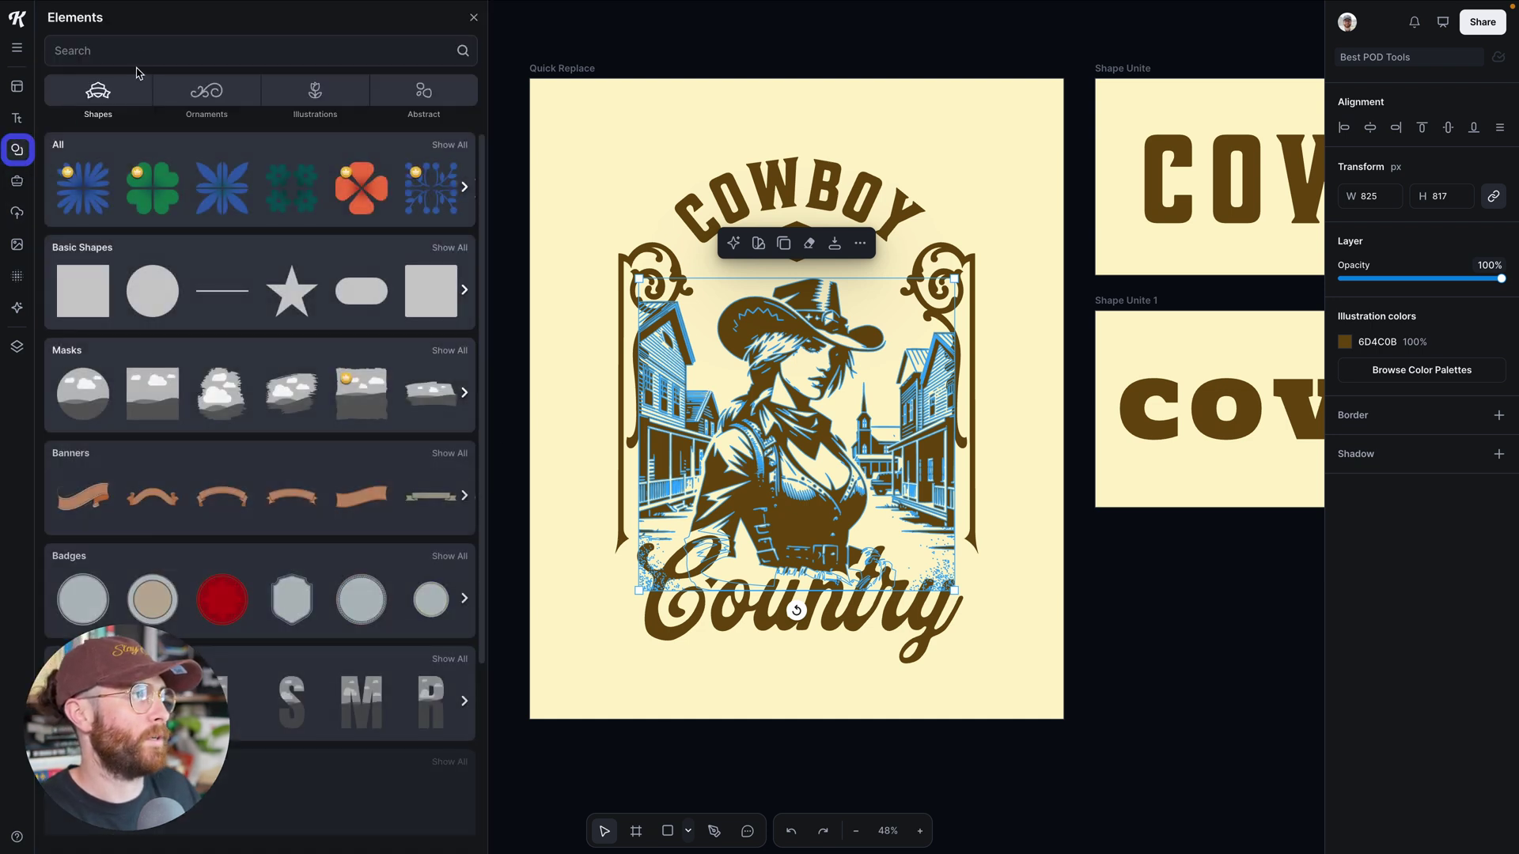
pyautogui.click(146, 49)
pyautogui.write('cowboy')
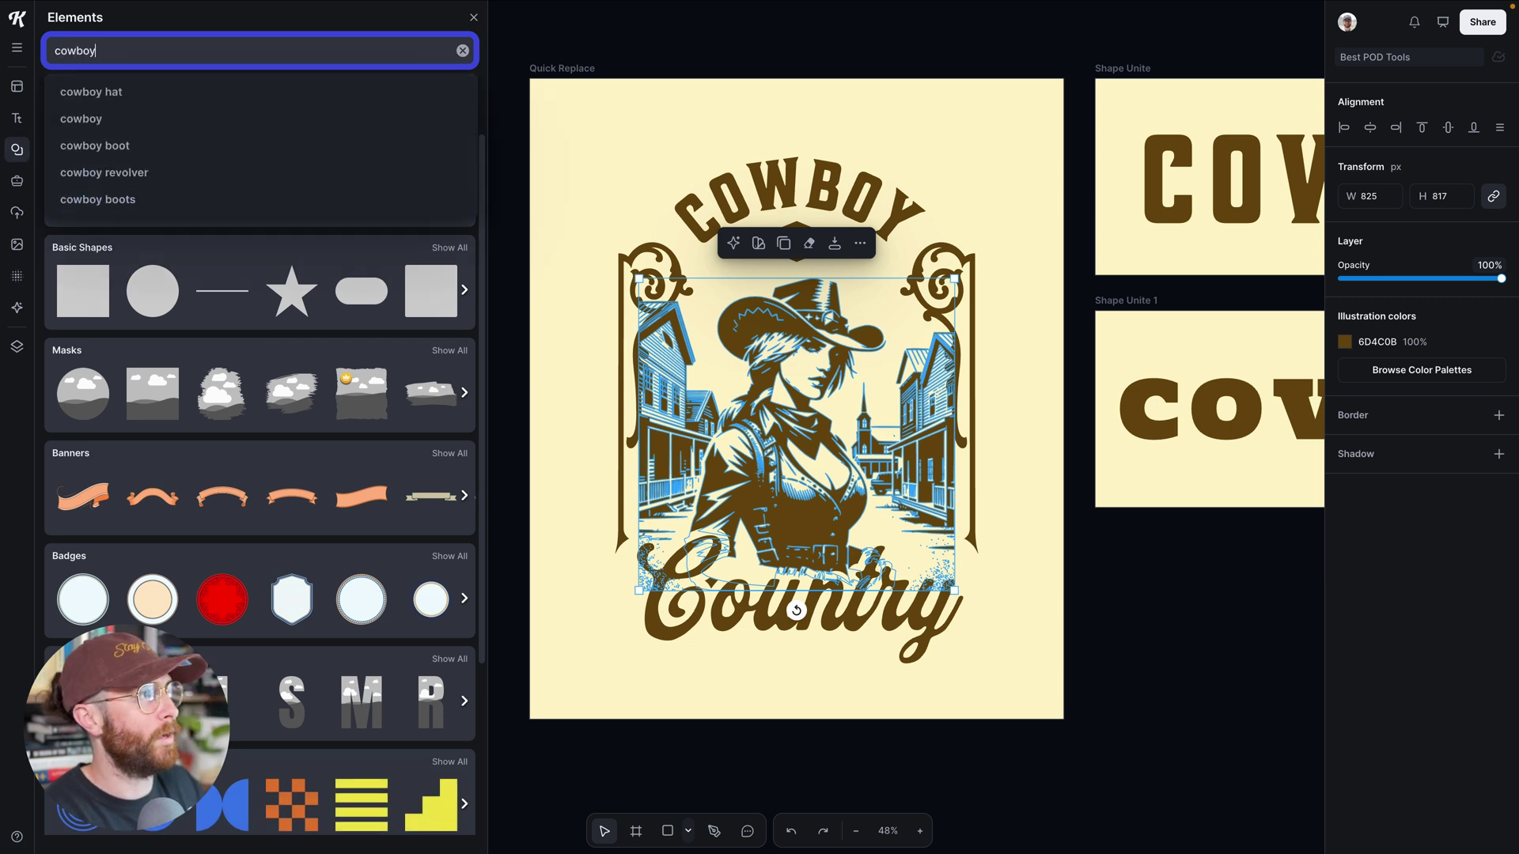
pyautogui.press('Return')
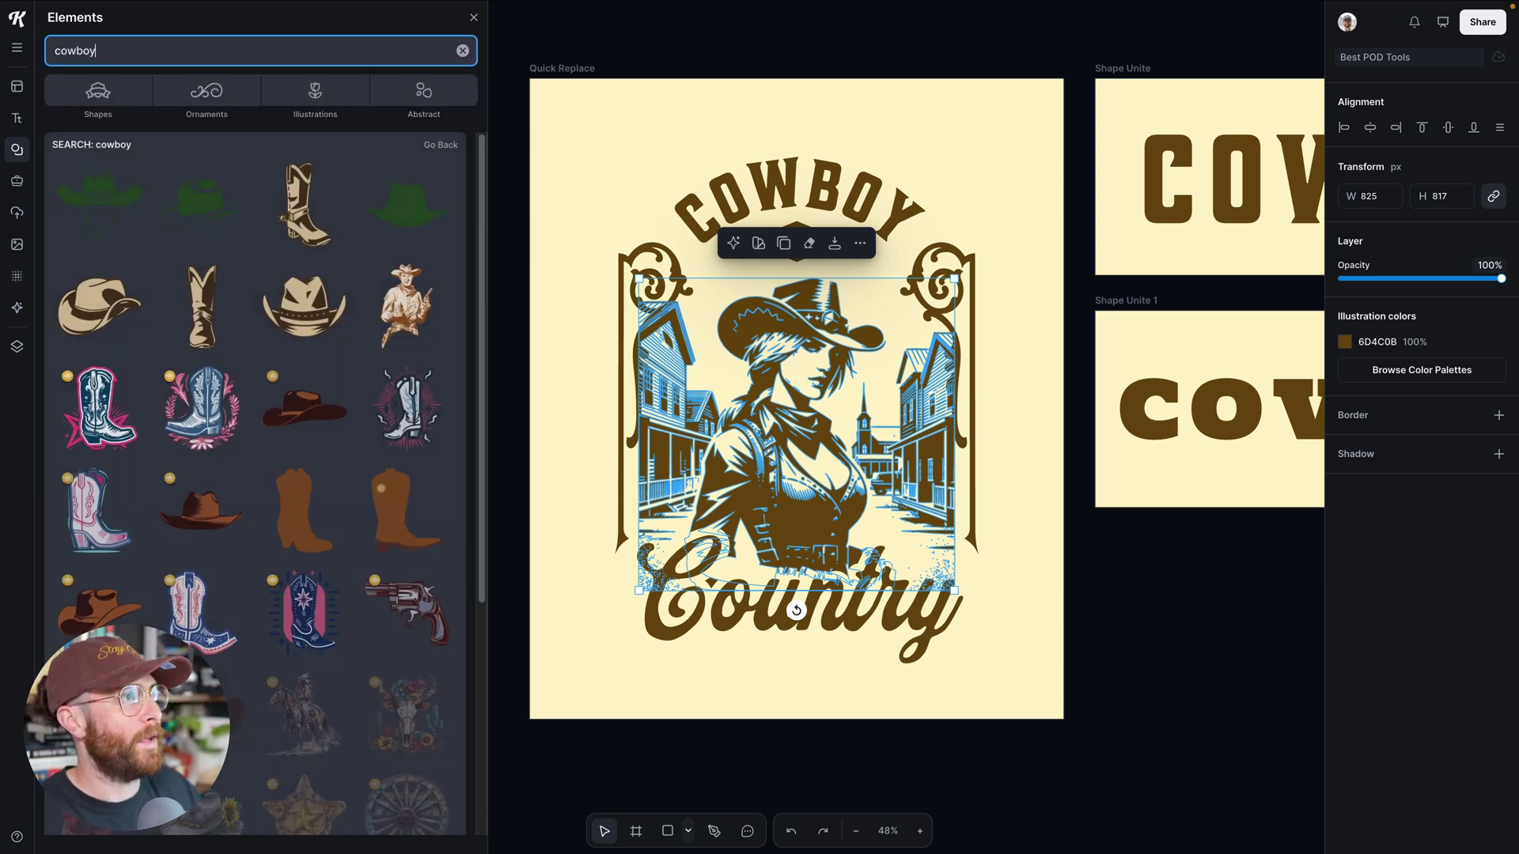
pyautogui.moveTo(230, 320)
pyautogui.moveTo(273, 376)
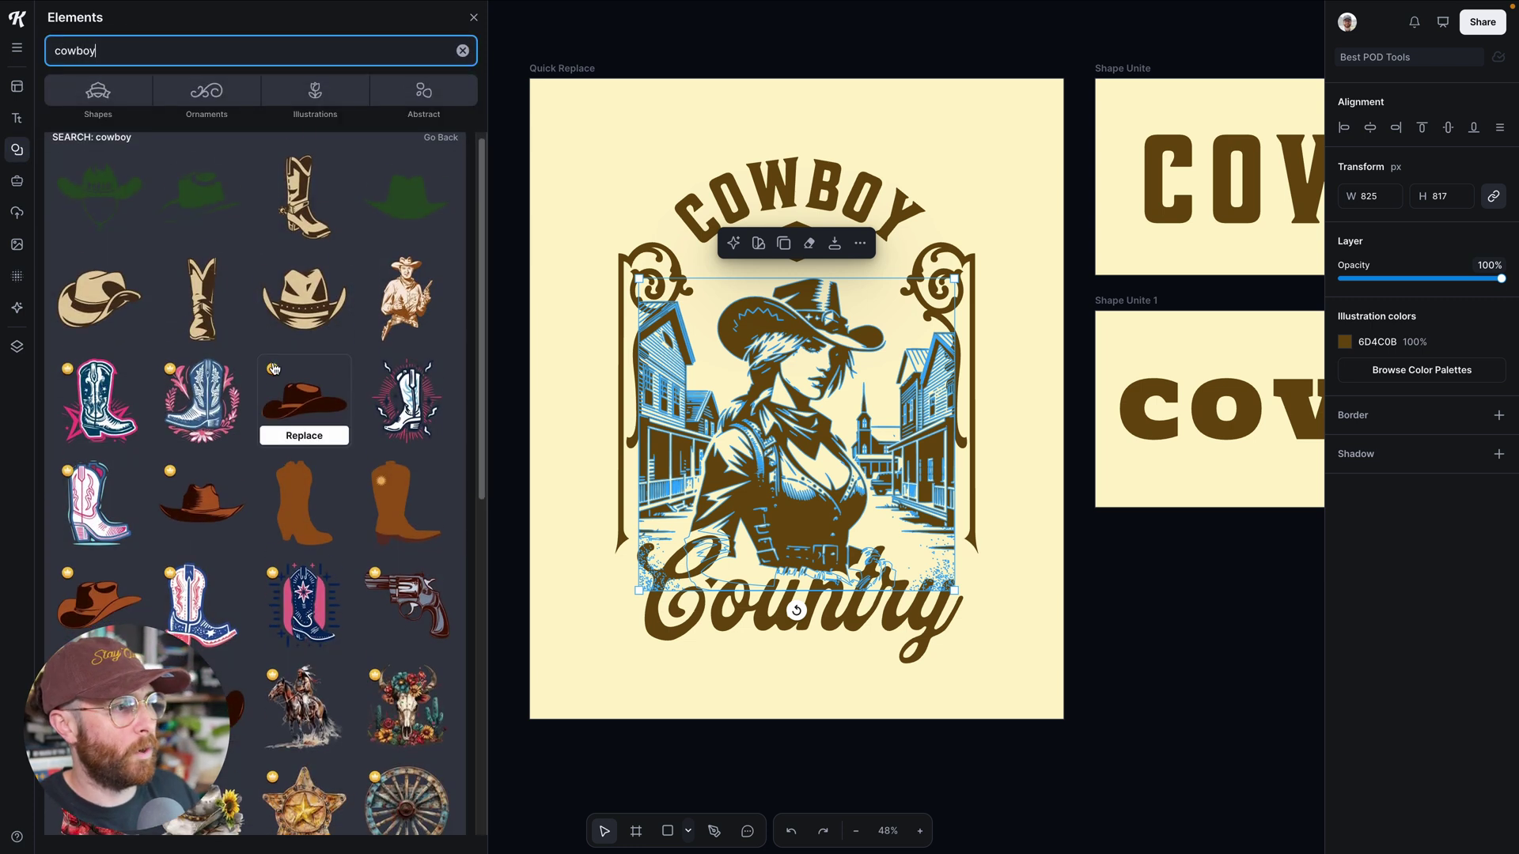
pyautogui.scroll(-1, 273, 368)
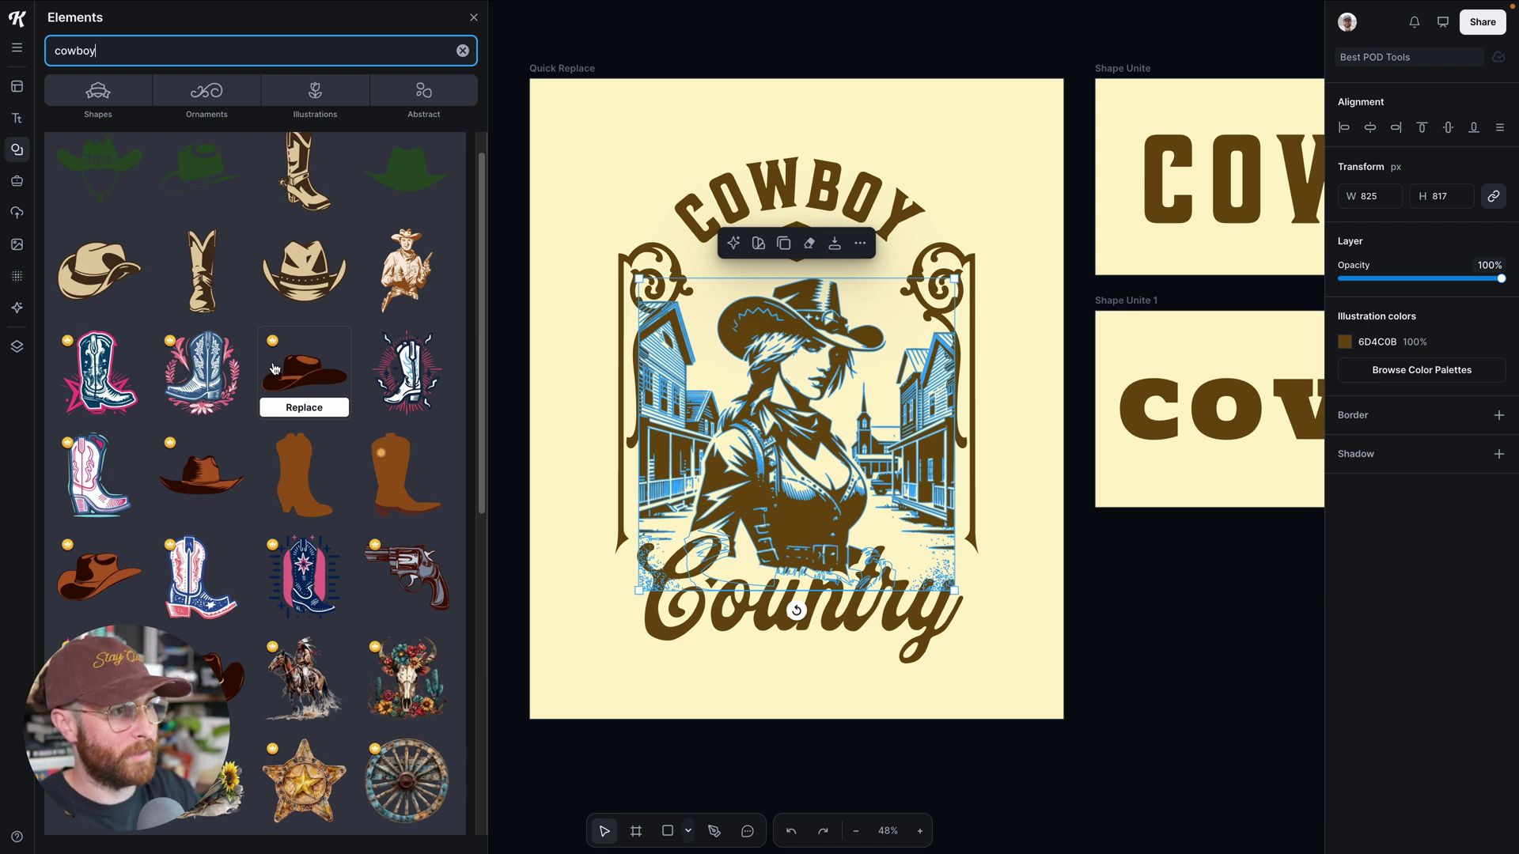
pyautogui.moveTo(300, 477)
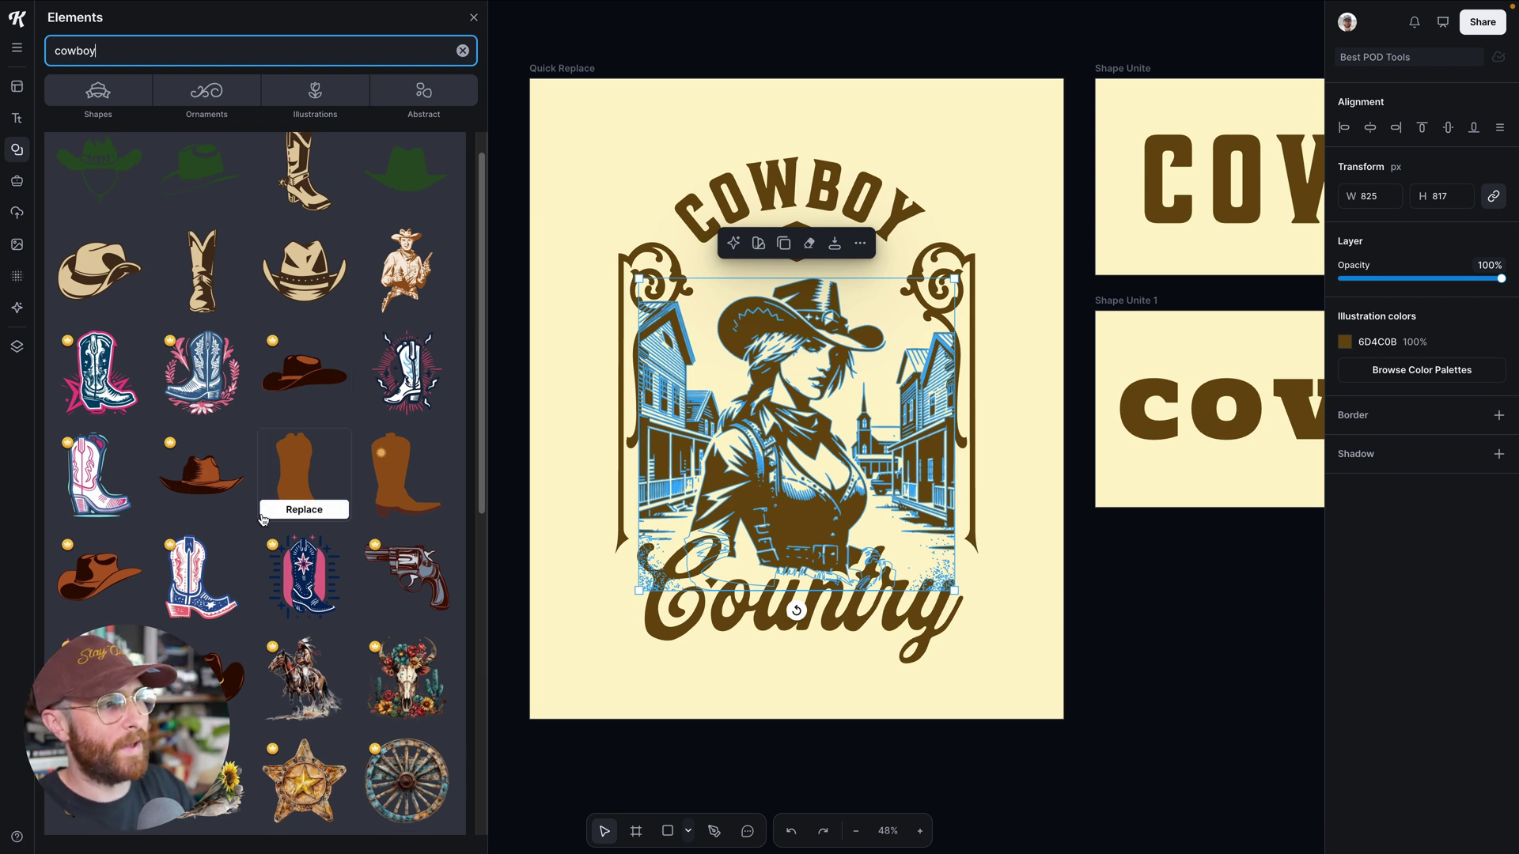
pyautogui.moveTo(314, 417)
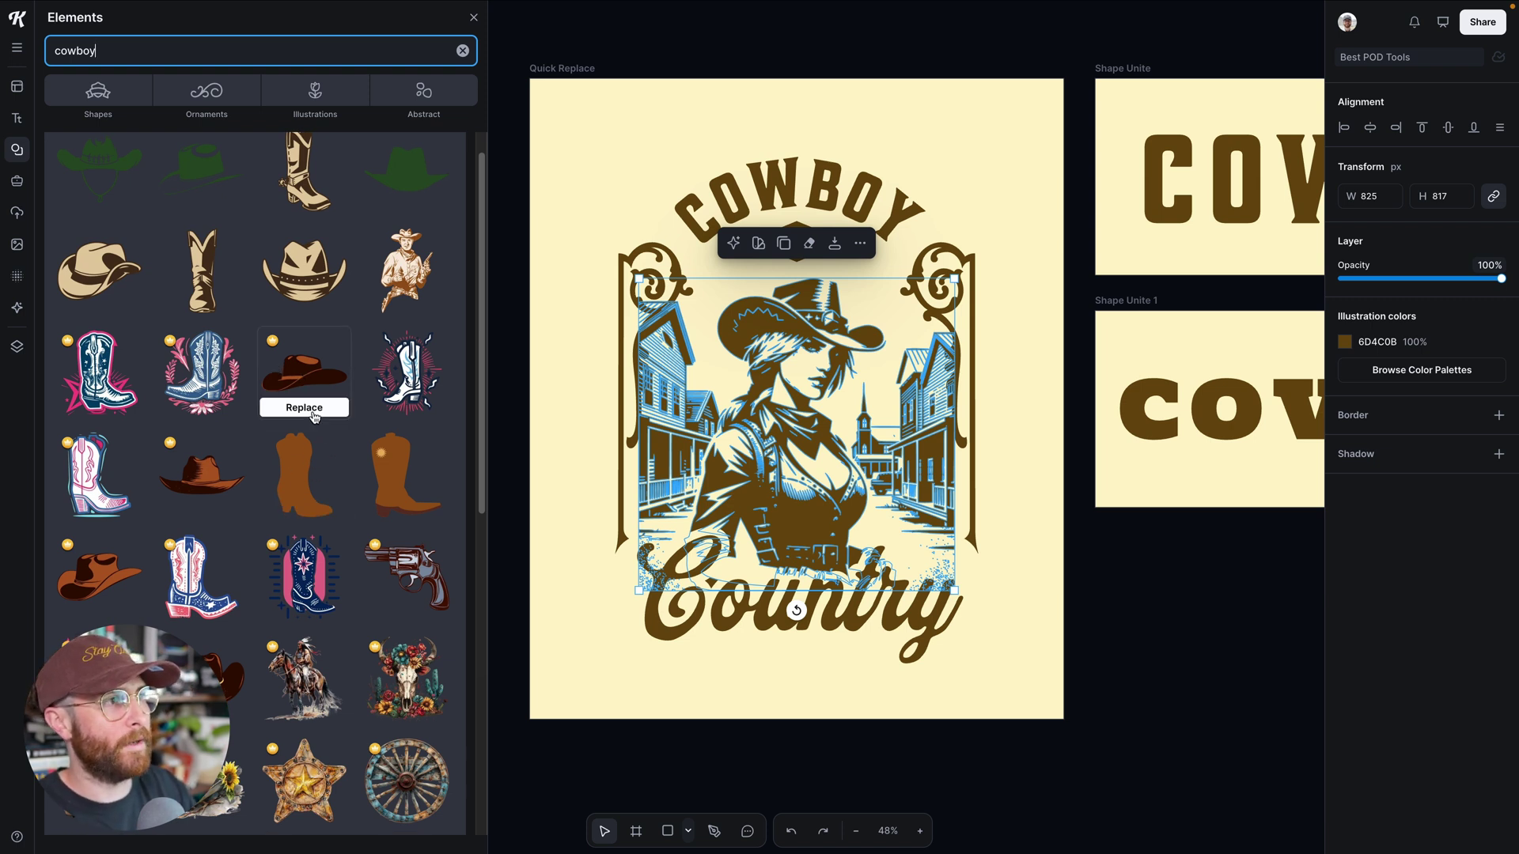
# Try adding the standing gunslinger cowboy illustration as a separate element over the cowgirl artwork, and delete it.
pyautogui.click(403, 273)
pyautogui.click(647, 392)
pyautogui.moveTo(647, 393); pyautogui.dragTo(623, 453)
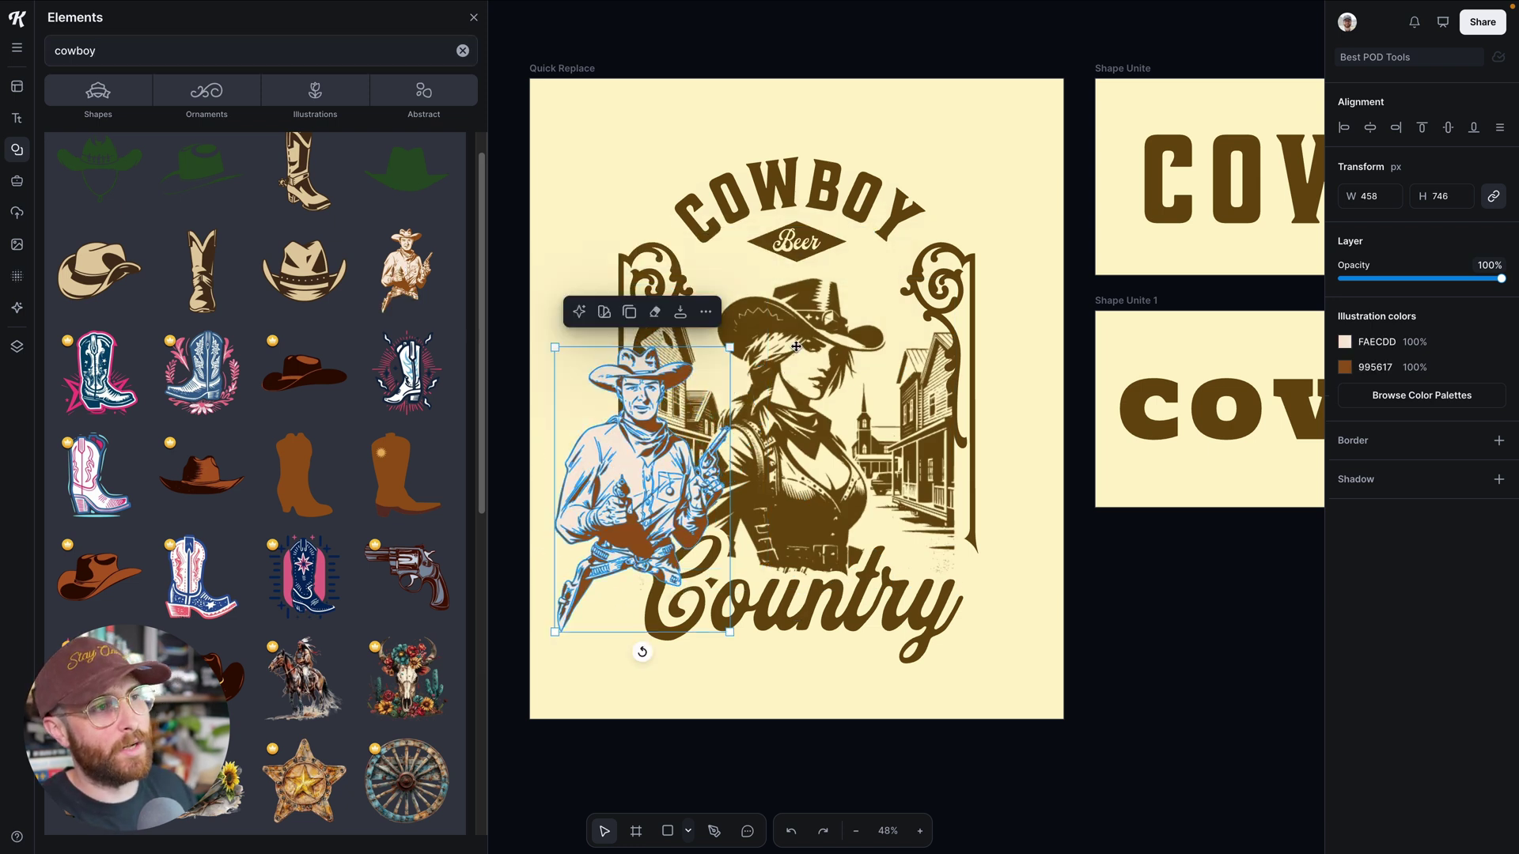
pyautogui.moveTo(653, 459); pyautogui.dragTo(683, 421)
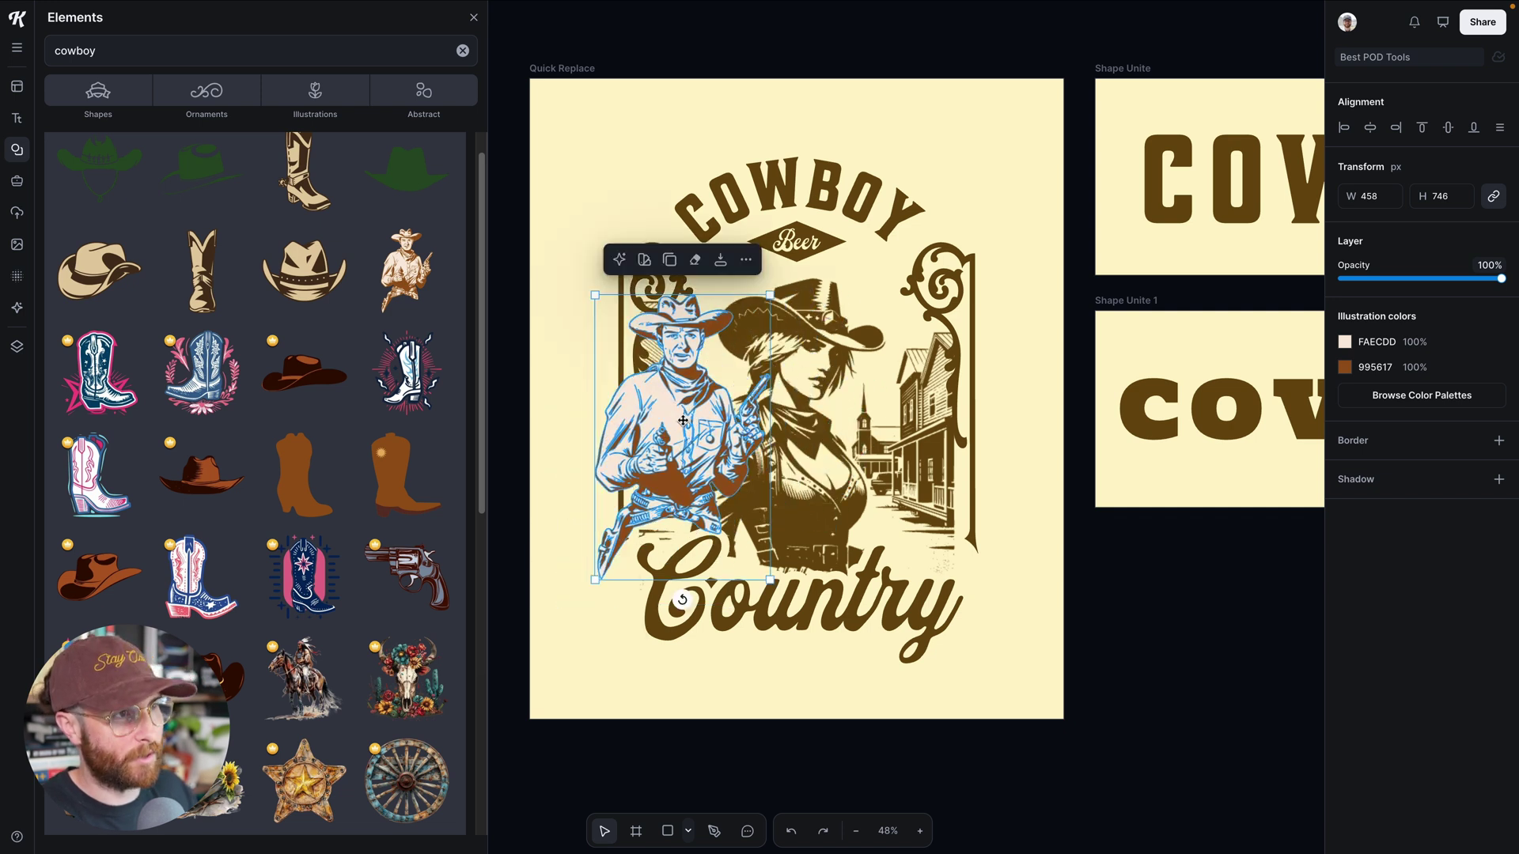
pyautogui.press('Delete')
# Replace the cowgirl illustration with the free green cowboy-on-rearing-horse illustration with a fence from the cowboy search results.
pyautogui.click(805, 406)
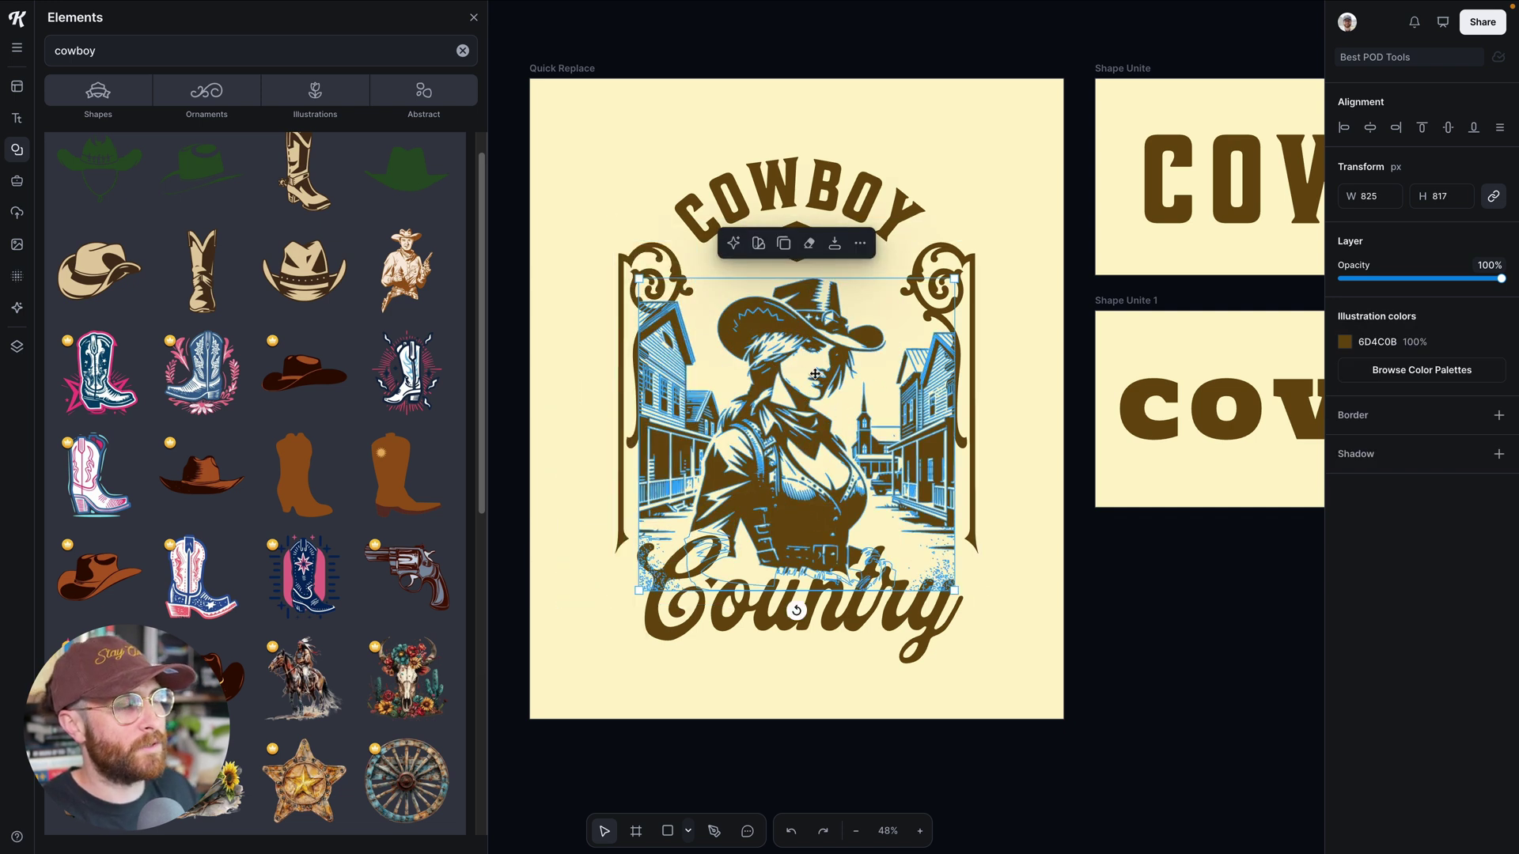
pyautogui.scroll(-6, 299, 443)
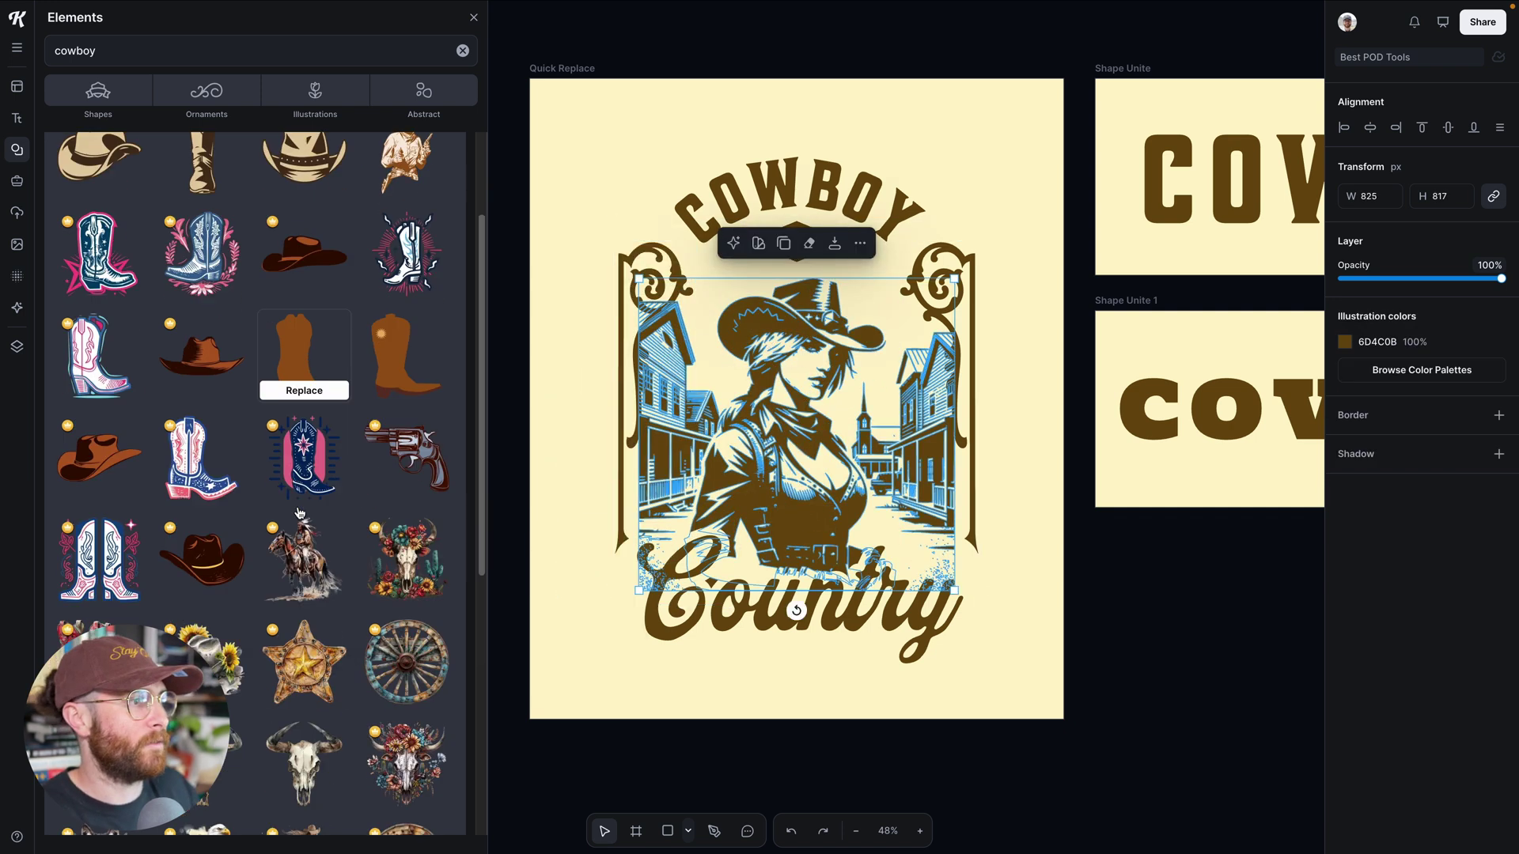
pyautogui.scroll(-15, 299, 513)
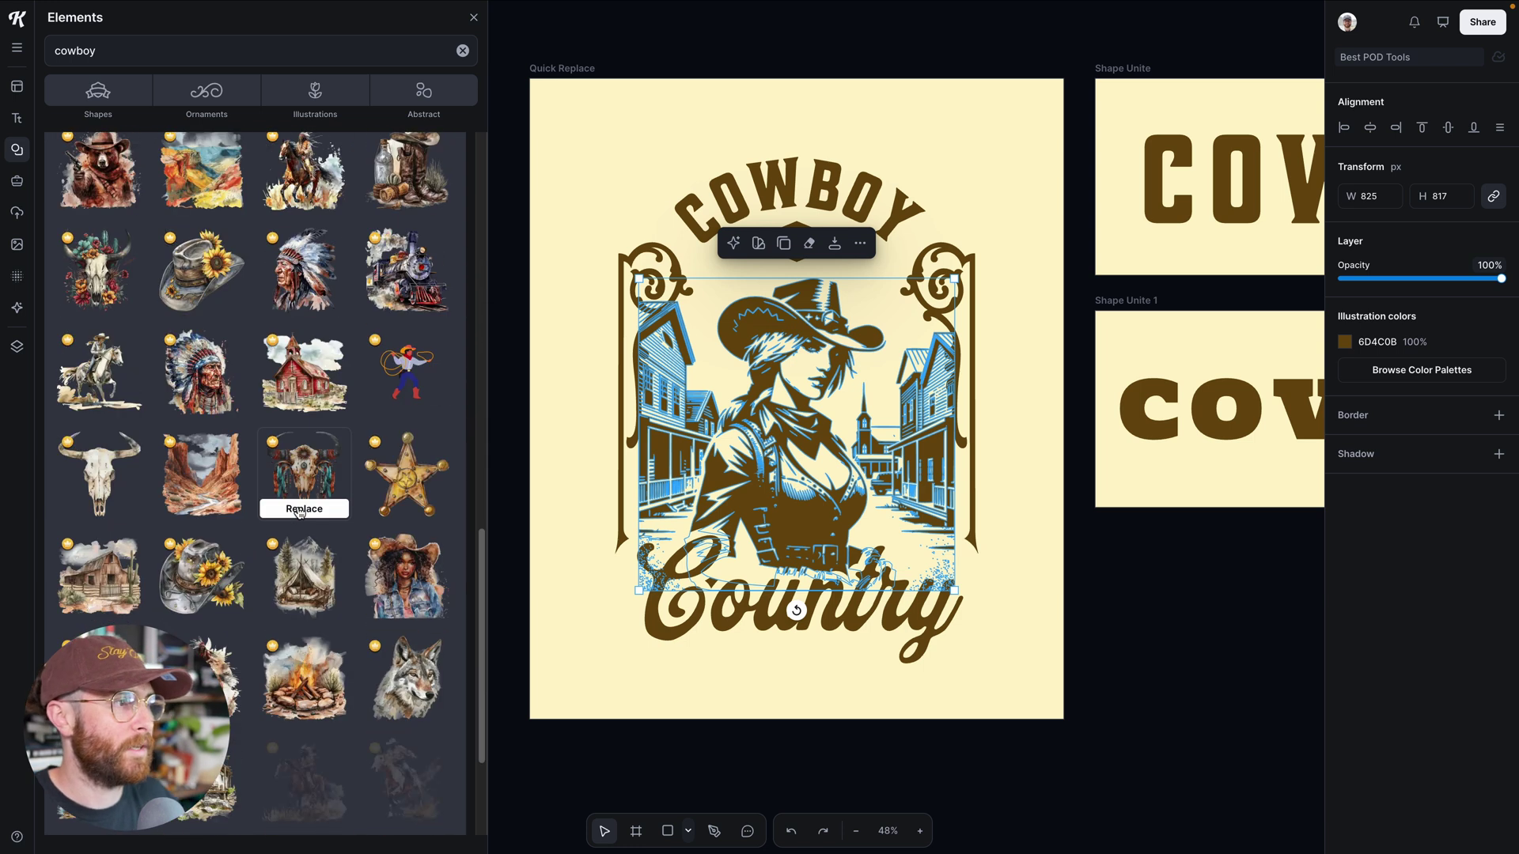
pyautogui.scroll(-15, 299, 513)
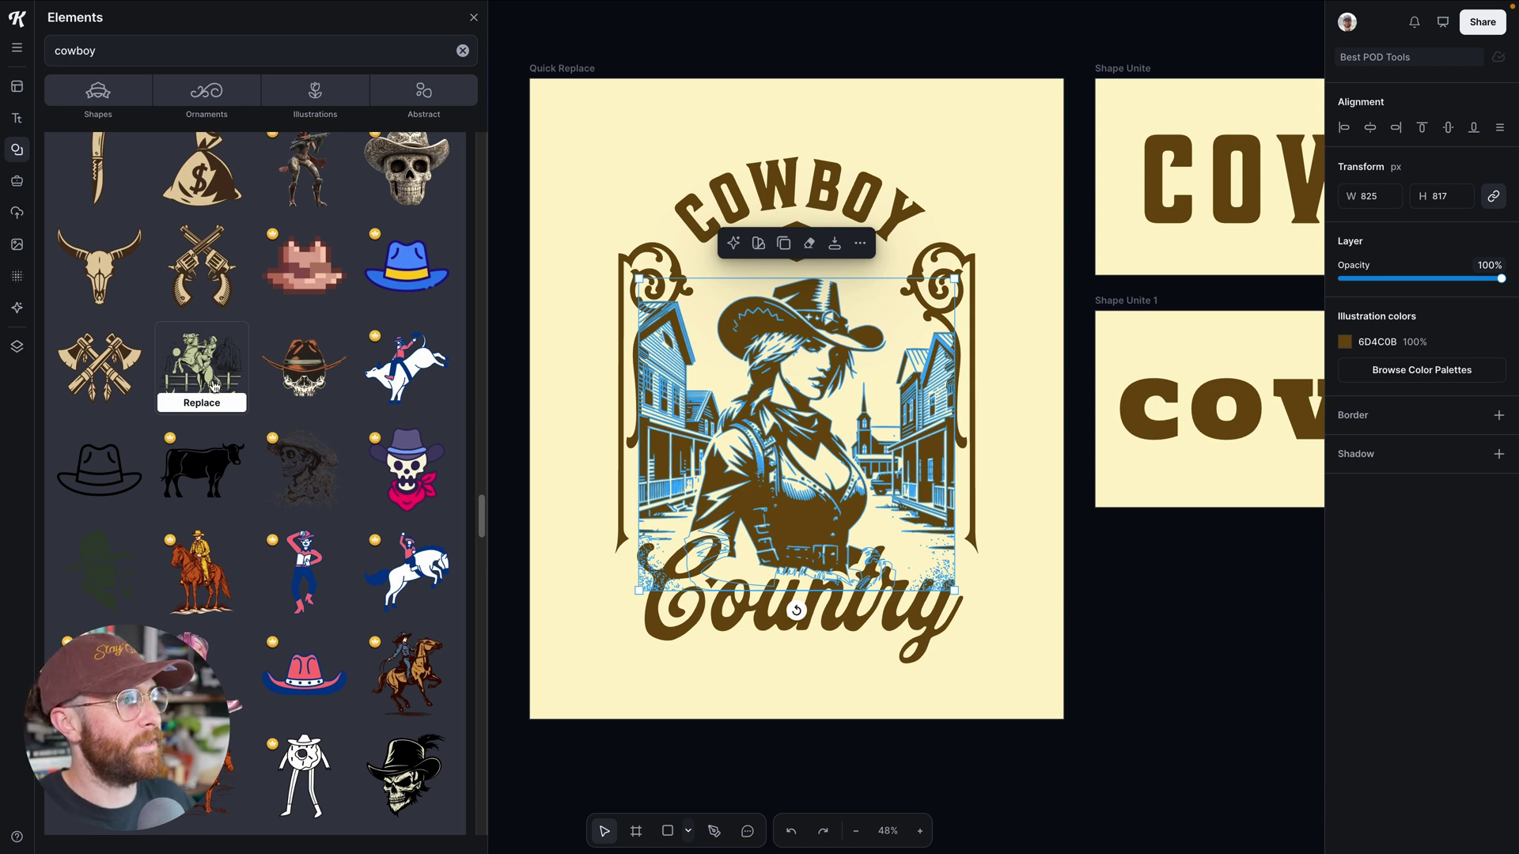
pyautogui.moveTo(212, 403)
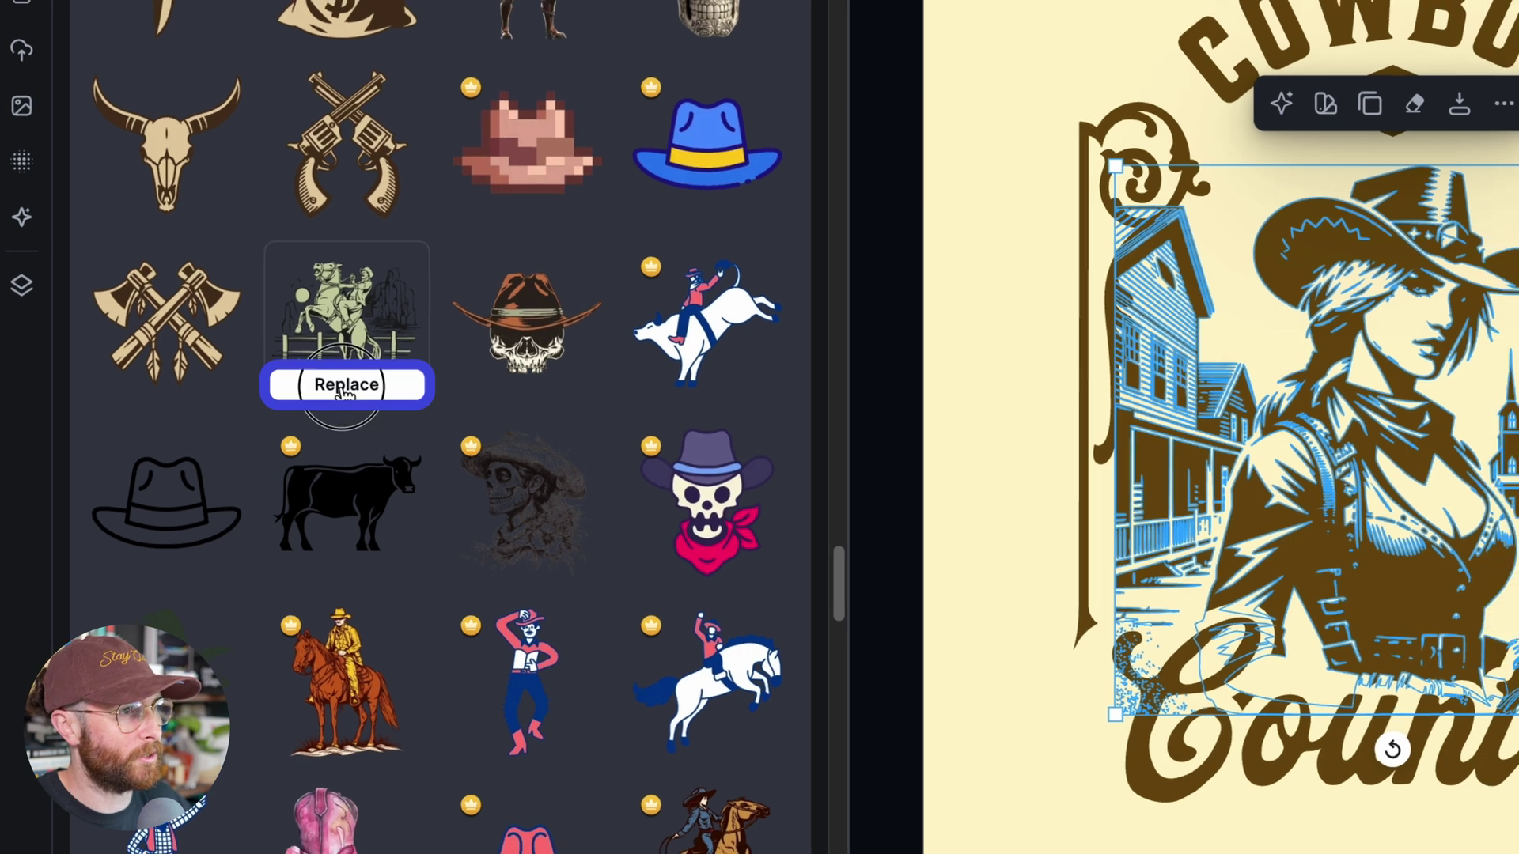
pyautogui.click(353, 386)
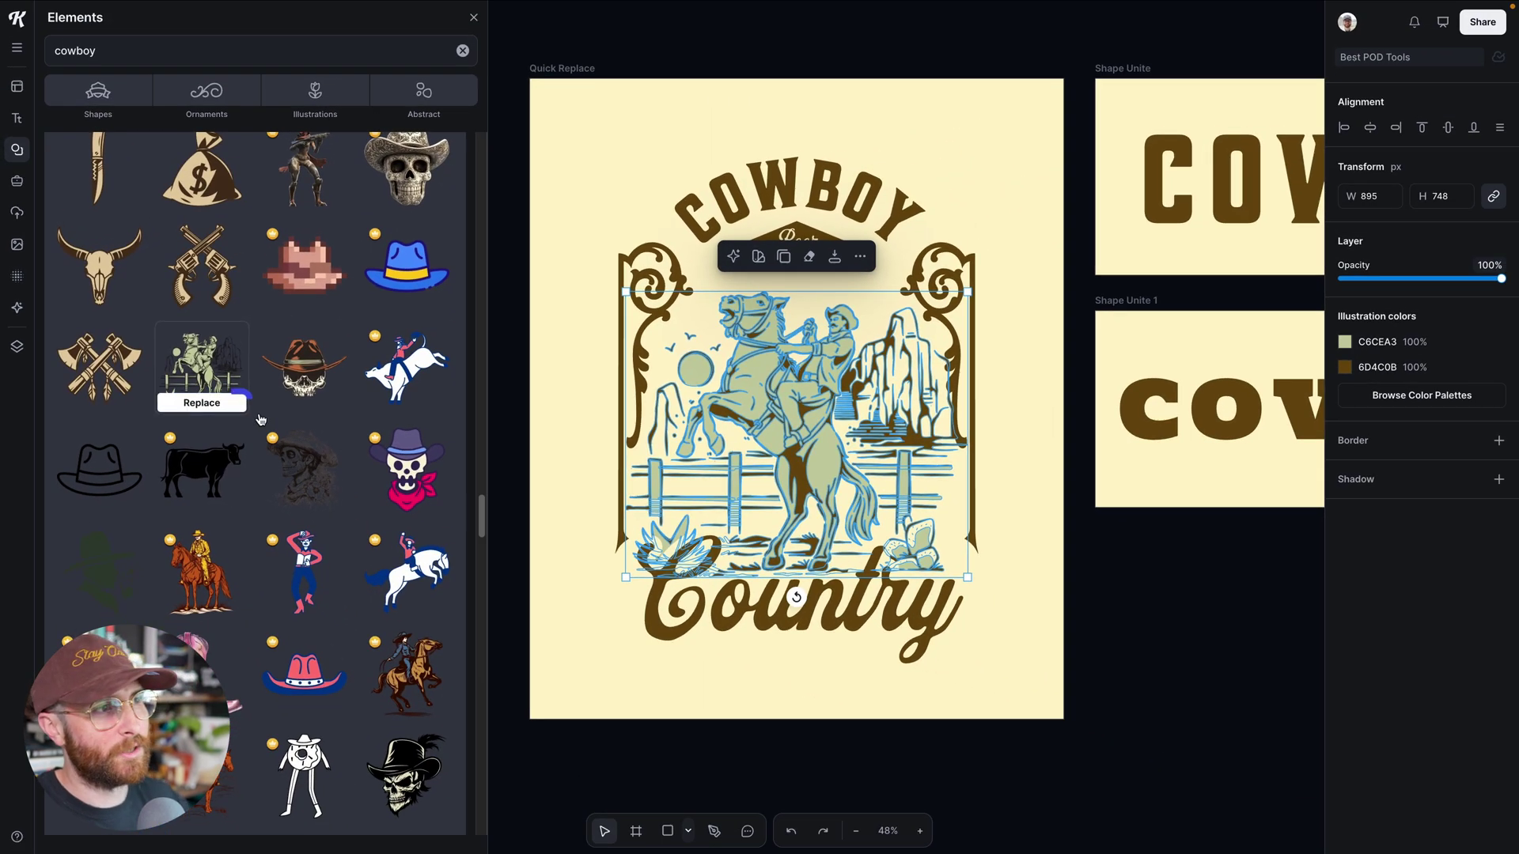
pyautogui.click(1010, 584)
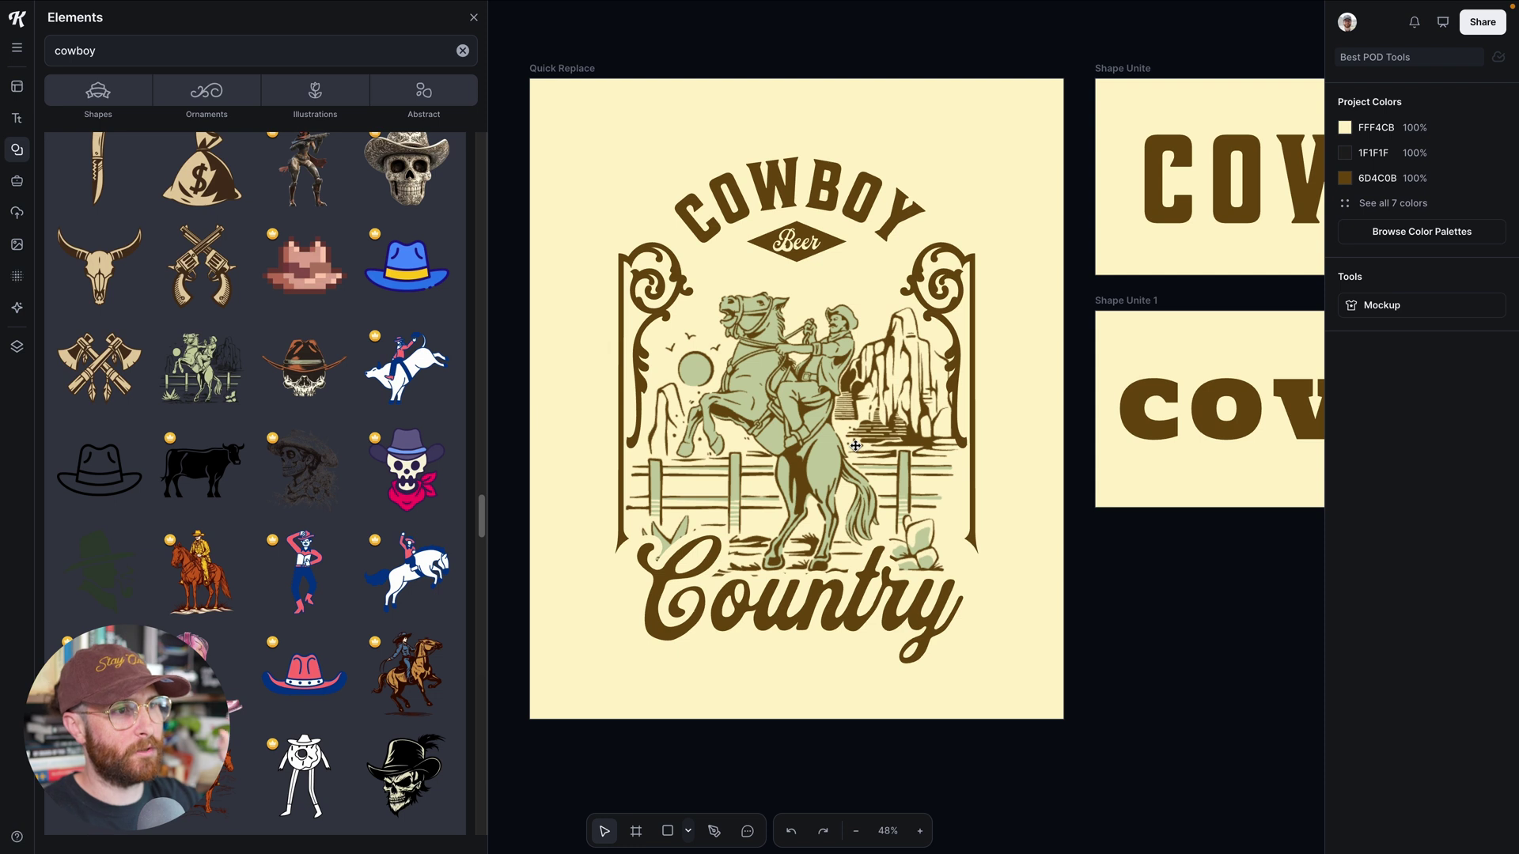
# Recolor the green areas of the horse-and-rider illustration with the cream document color FFF4CB.
pyautogui.click(790, 426)
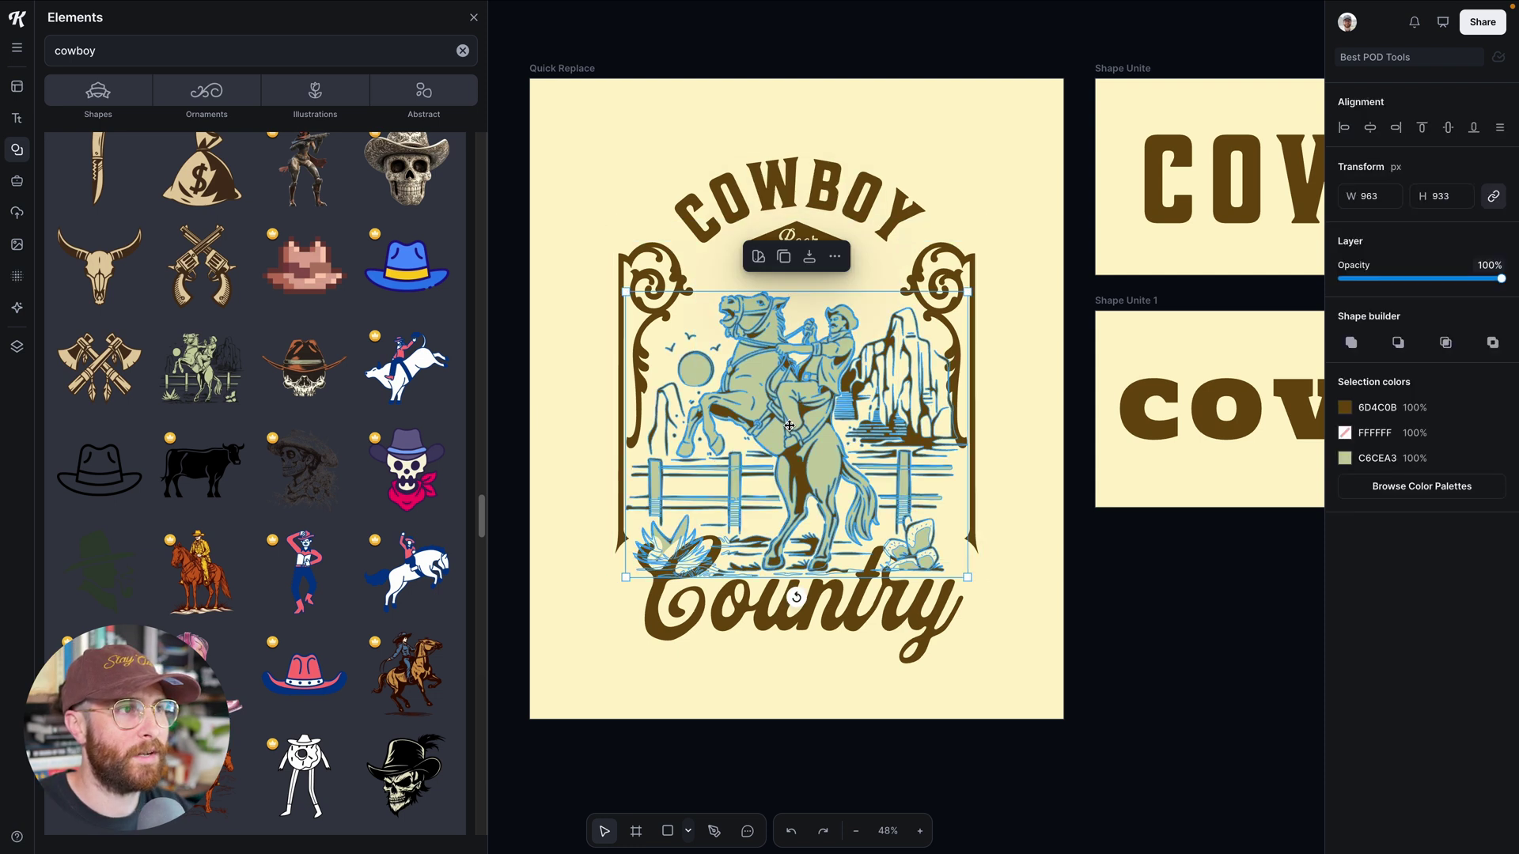
pyautogui.click(1345, 343)
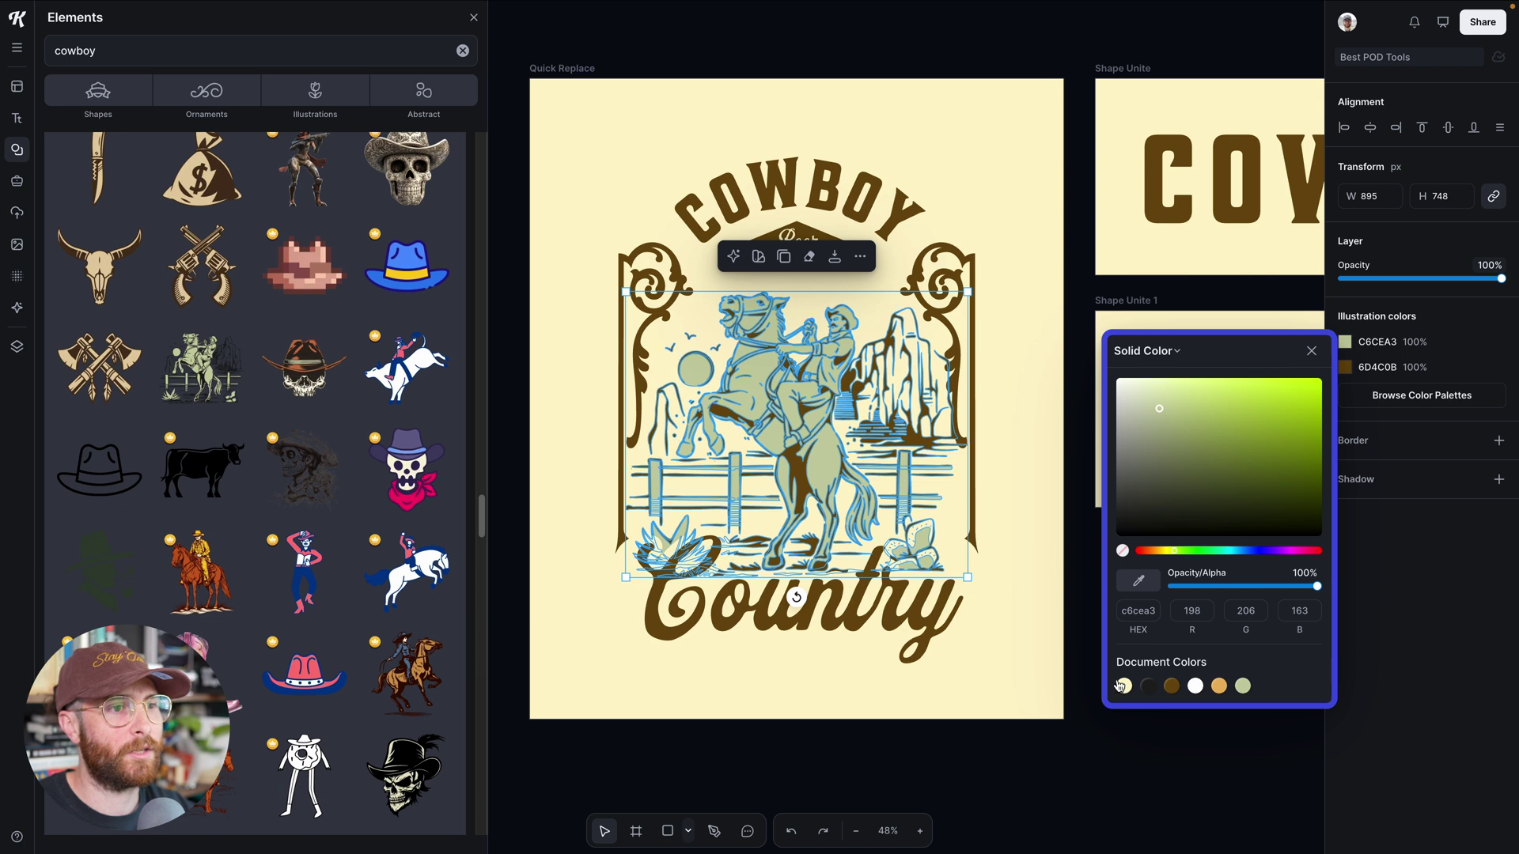
pyautogui.click(1124, 686)
pyautogui.click(1038, 679)
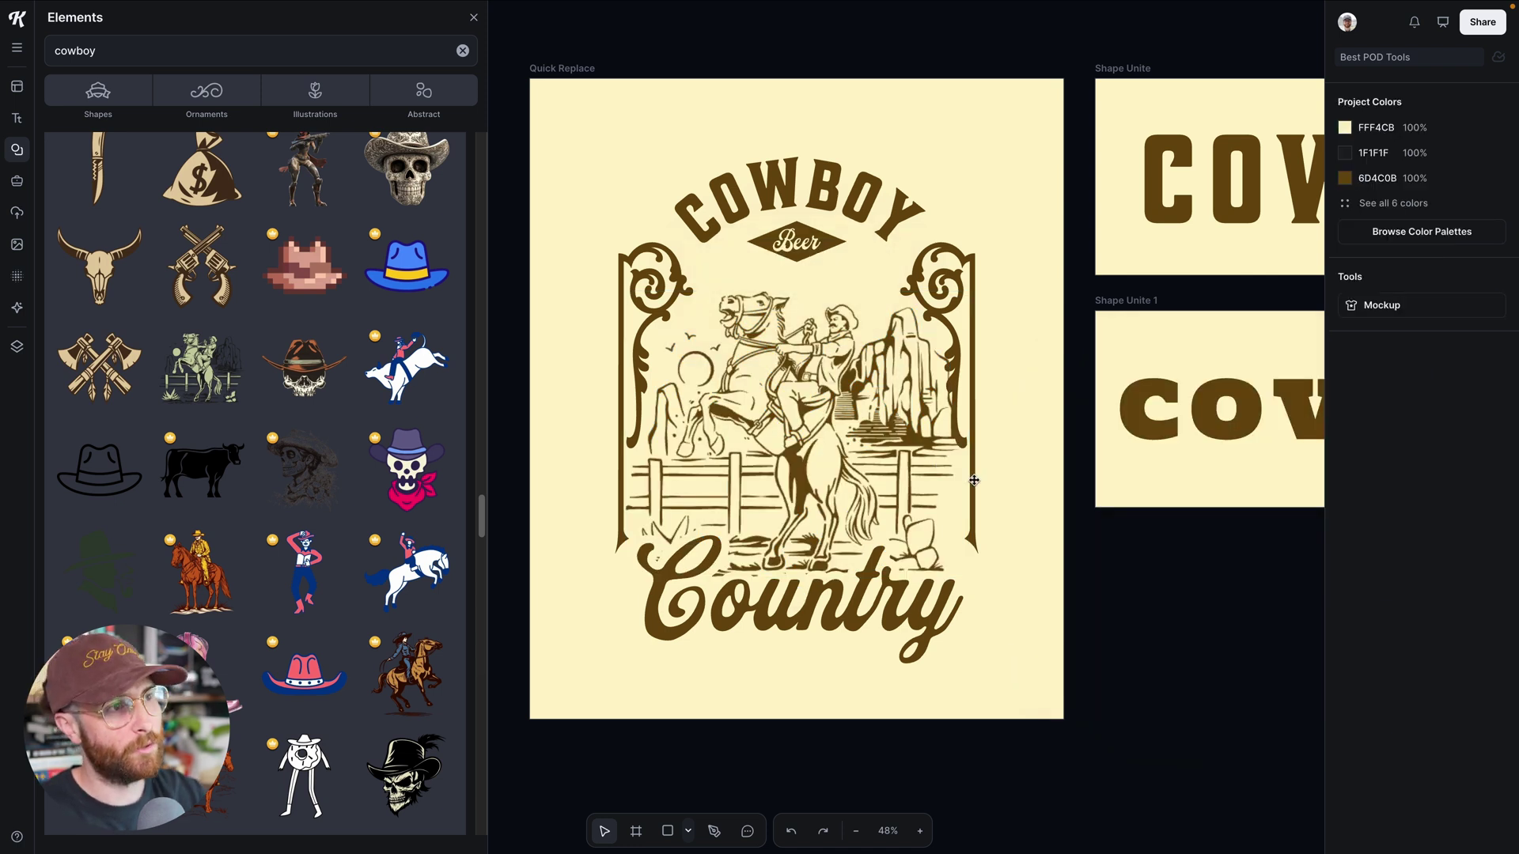
# Select the ornamental frame and illustration group, and examine the replacement options among the photos, textures and elements, then close the library.
pyautogui.scroll(-2, 973, 475)
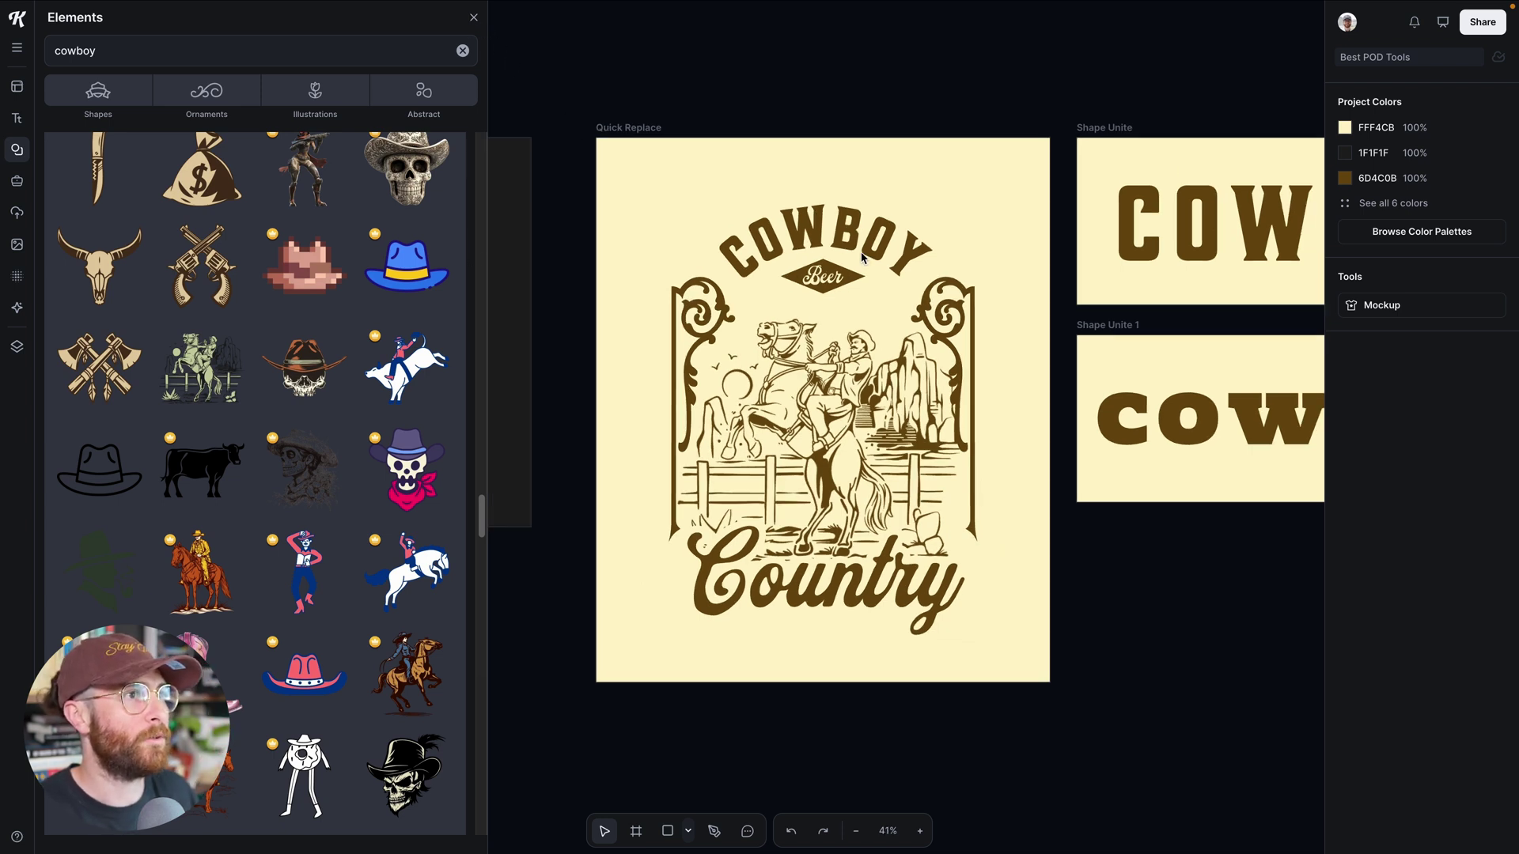
pyautogui.click(692, 304)
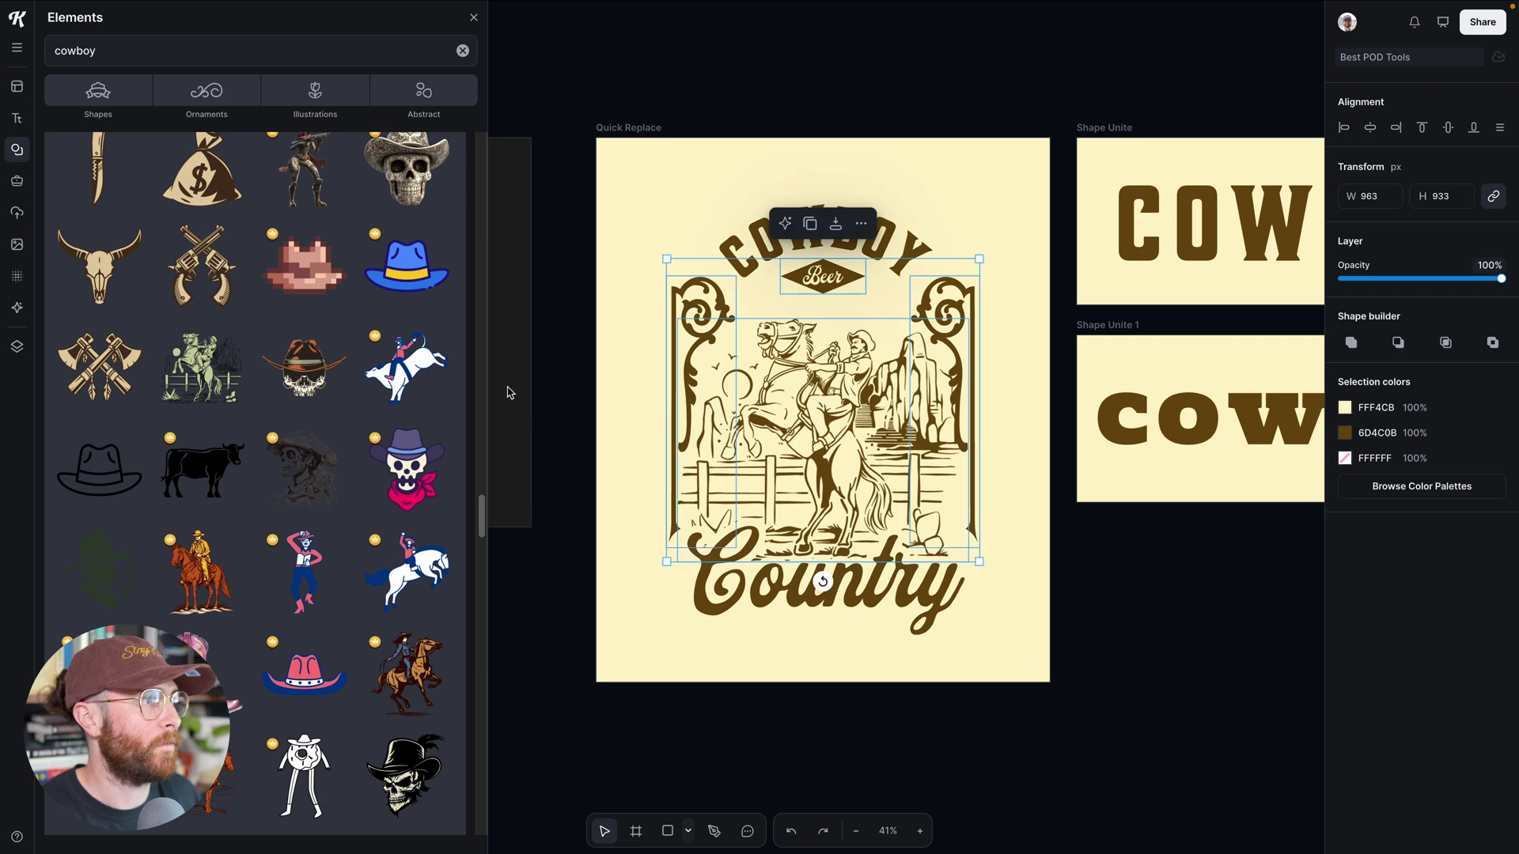
pyautogui.moveTo(313, 383)
pyautogui.moveTo(292, 501)
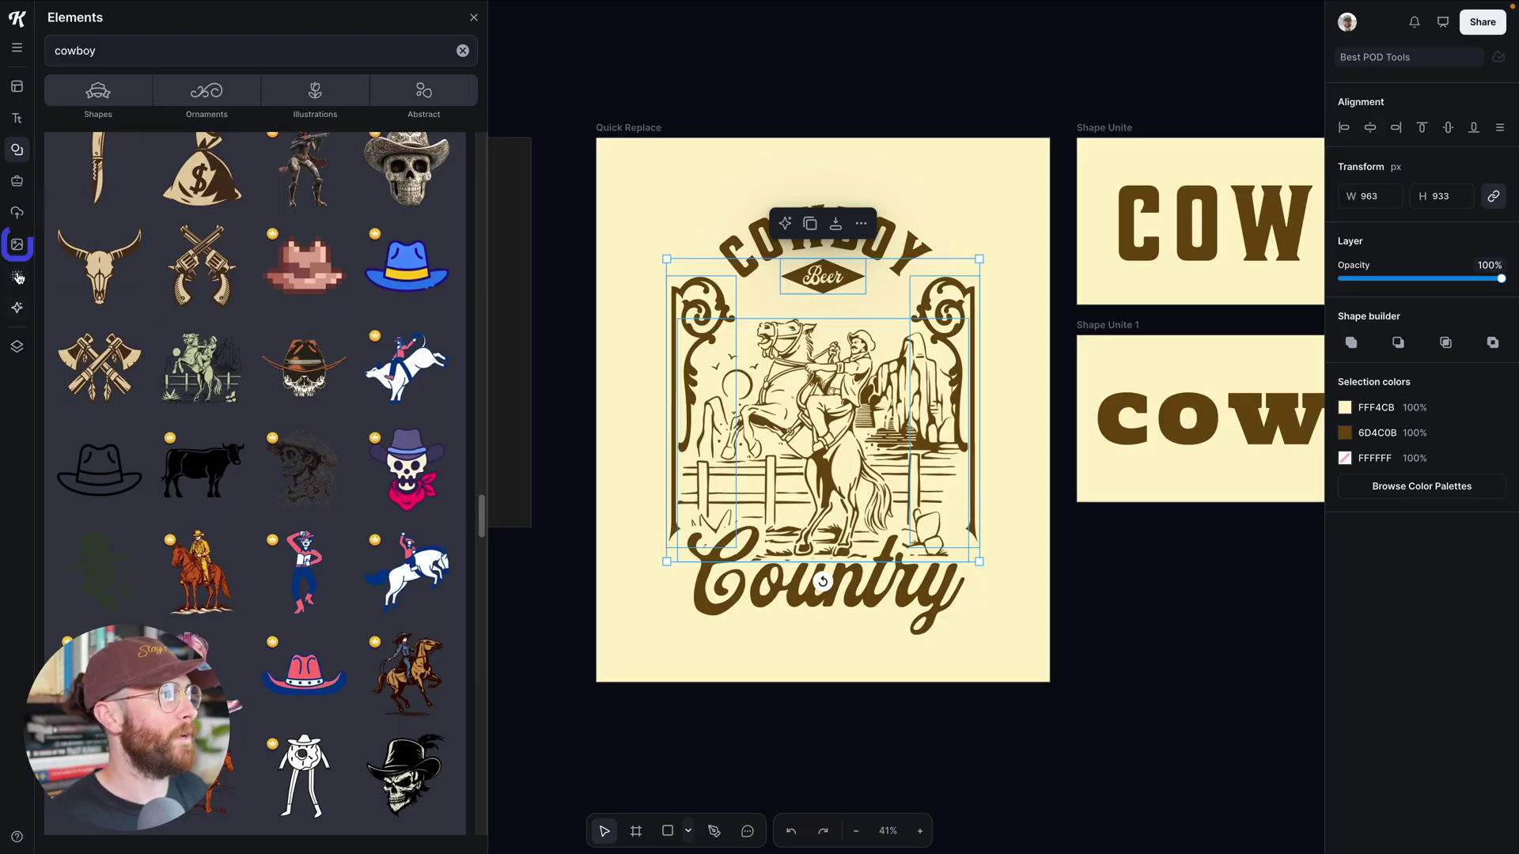
pyautogui.click(17, 246)
pyautogui.moveTo(204, 465)
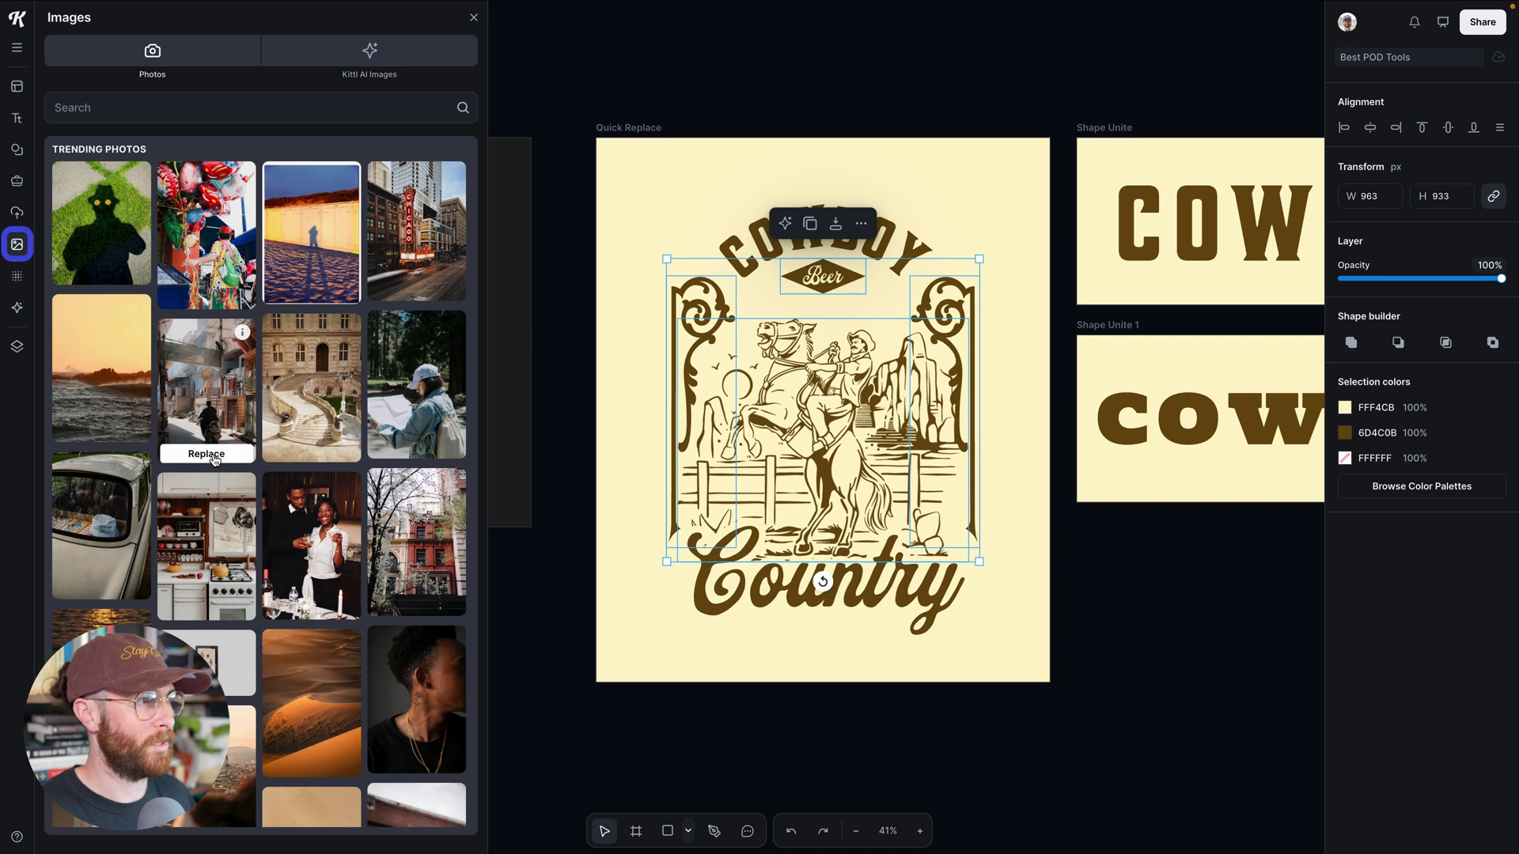
pyautogui.click(18, 276)
pyautogui.moveTo(232, 362)
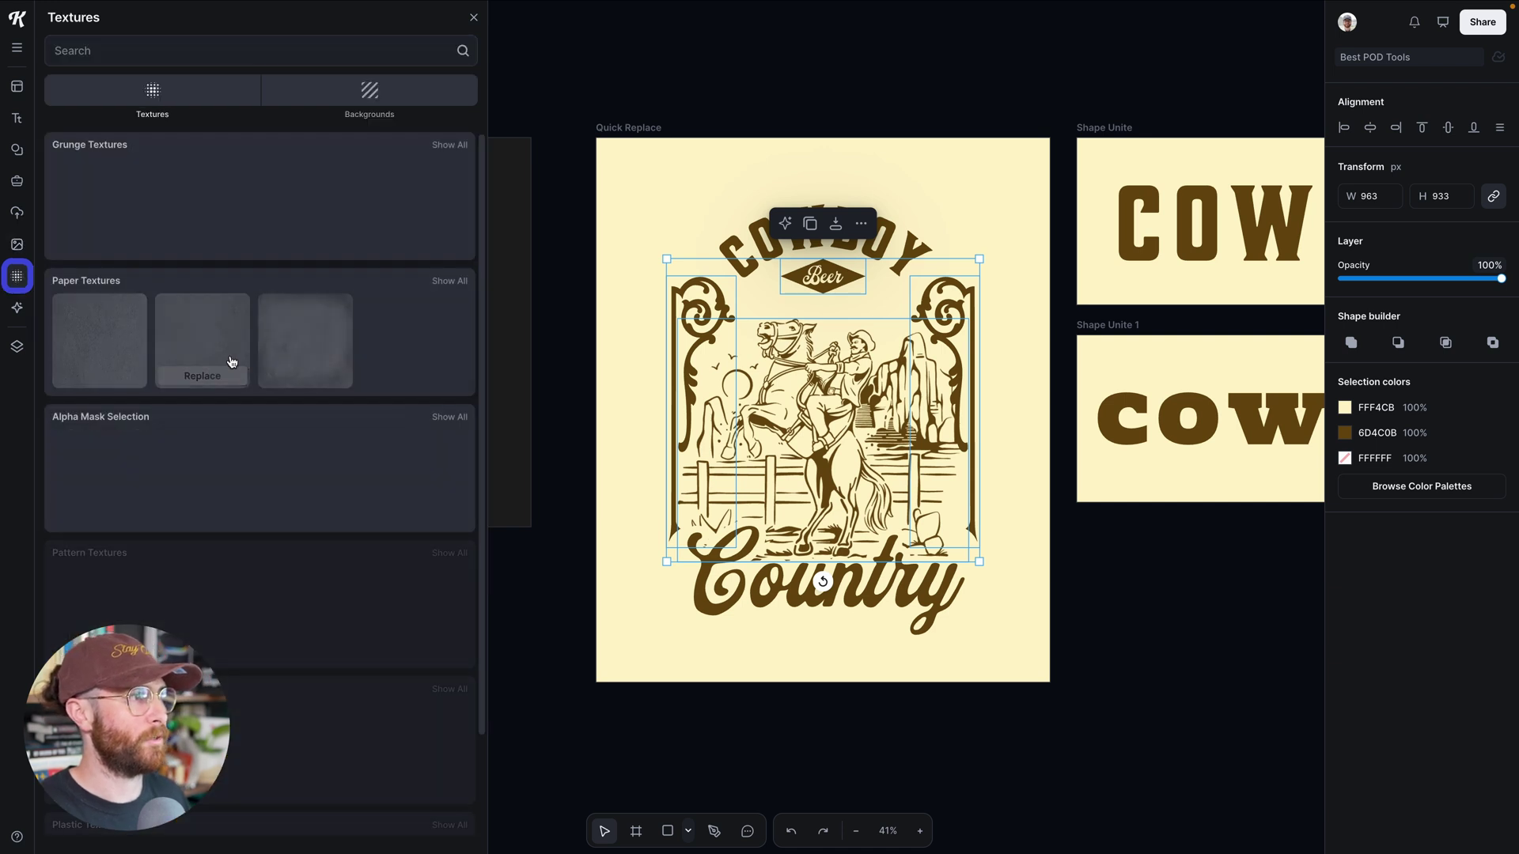
pyautogui.click(16, 145)
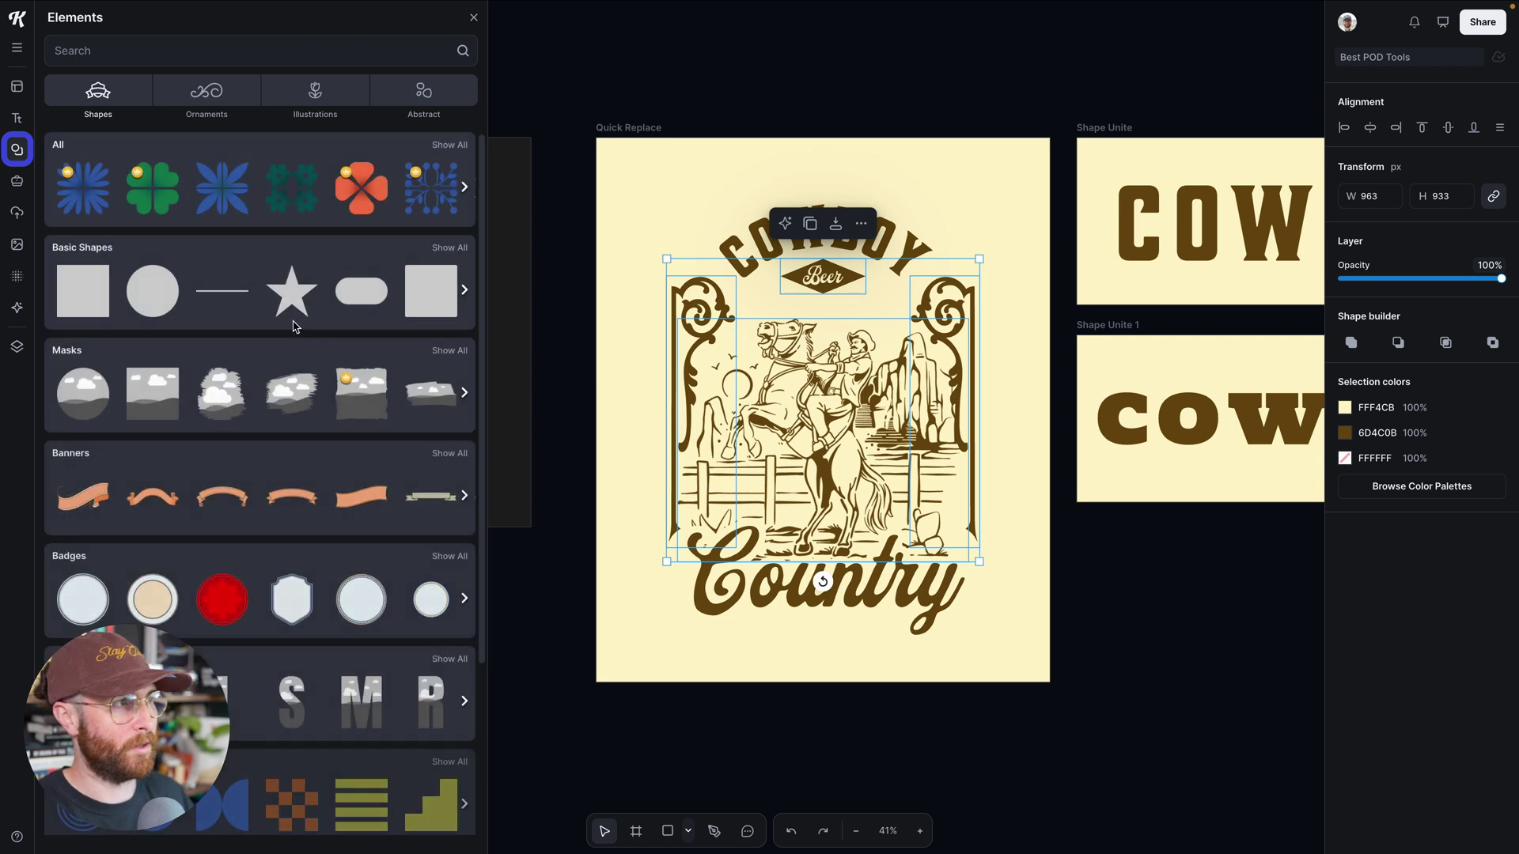
pyautogui.click(1033, 462)
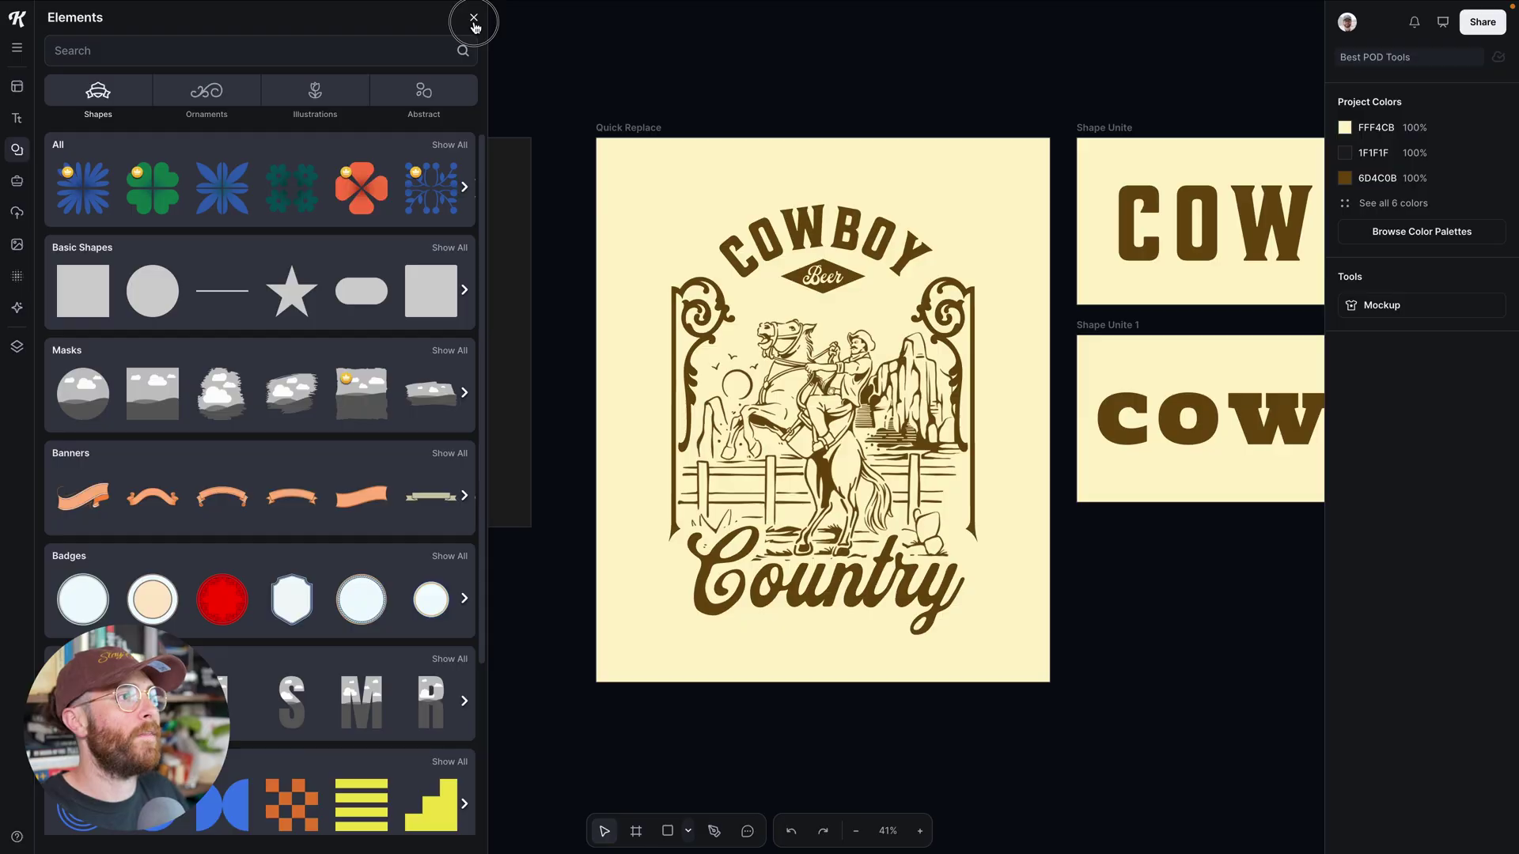
pyautogui.click(474, 20)
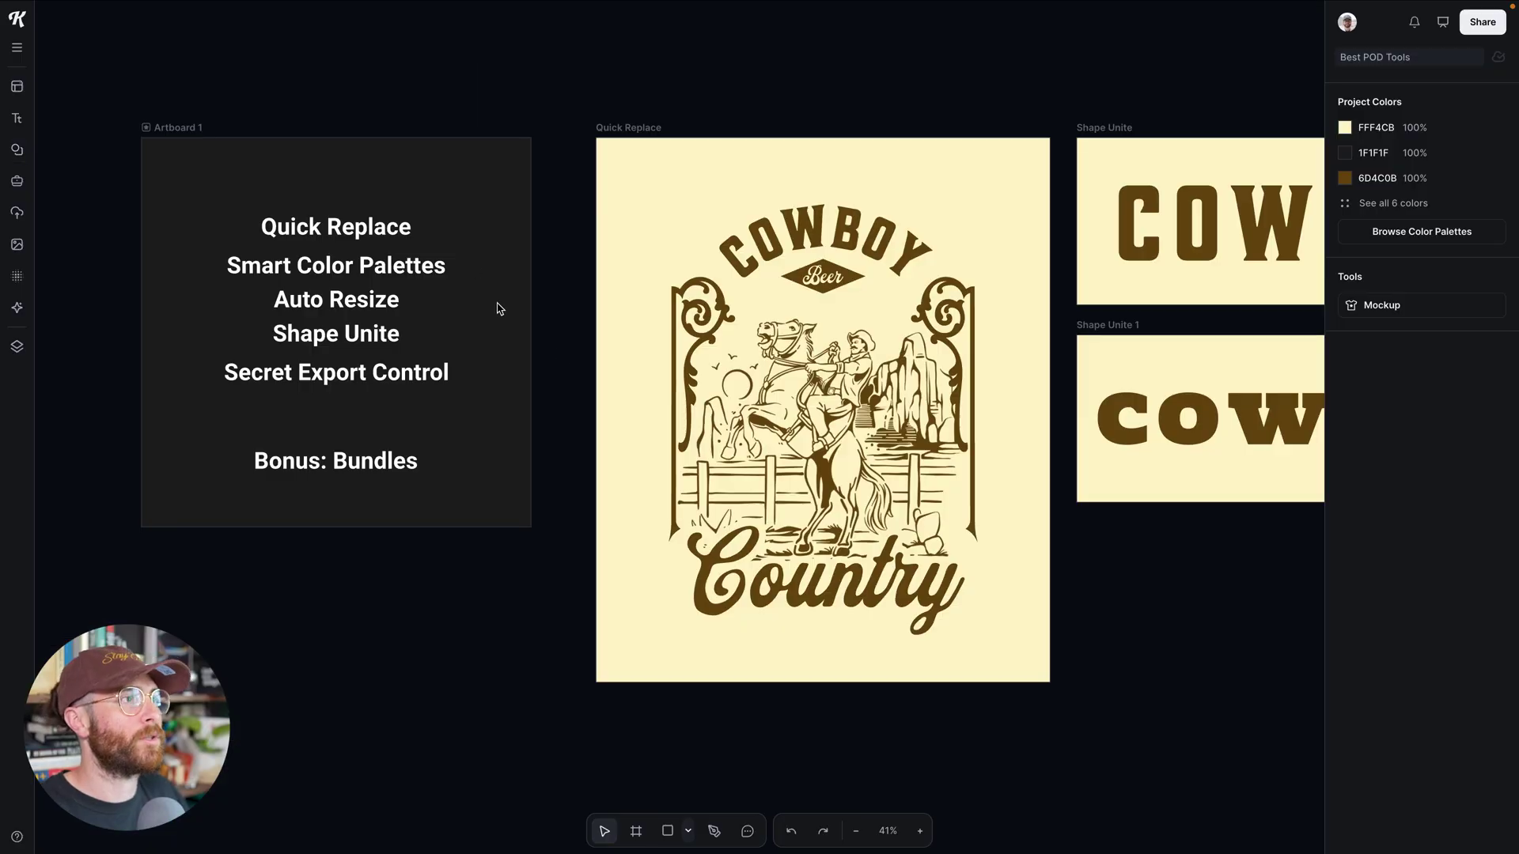
# Duplicate the Quick Replace artboard and place the copy directly below the original.
pyautogui.hscroll(1, 633, 362)
pyautogui.scroll(-3, 735, 386)
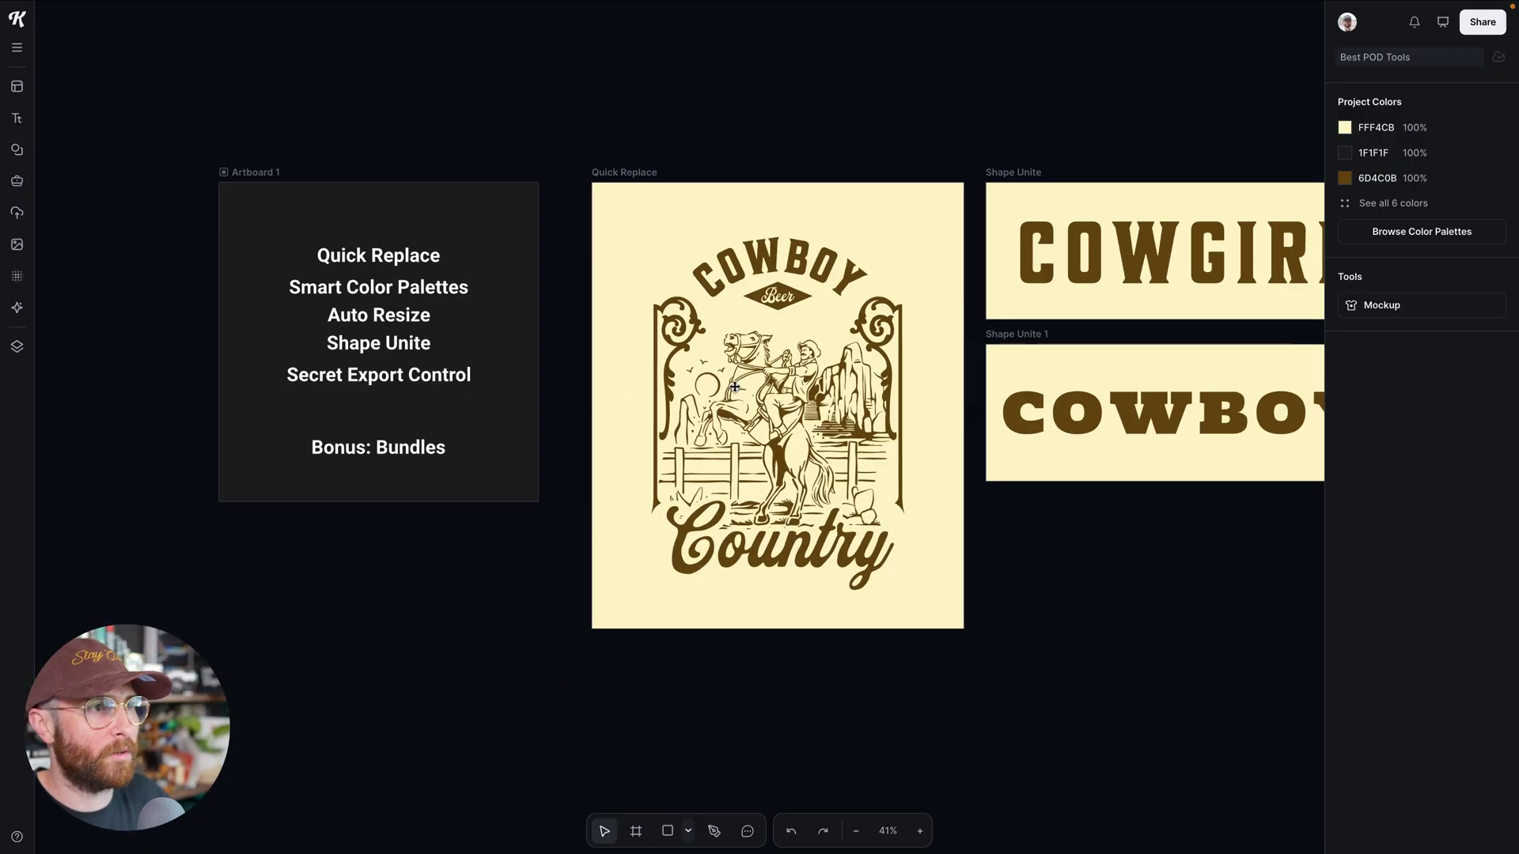
pyautogui.click(640, 181)
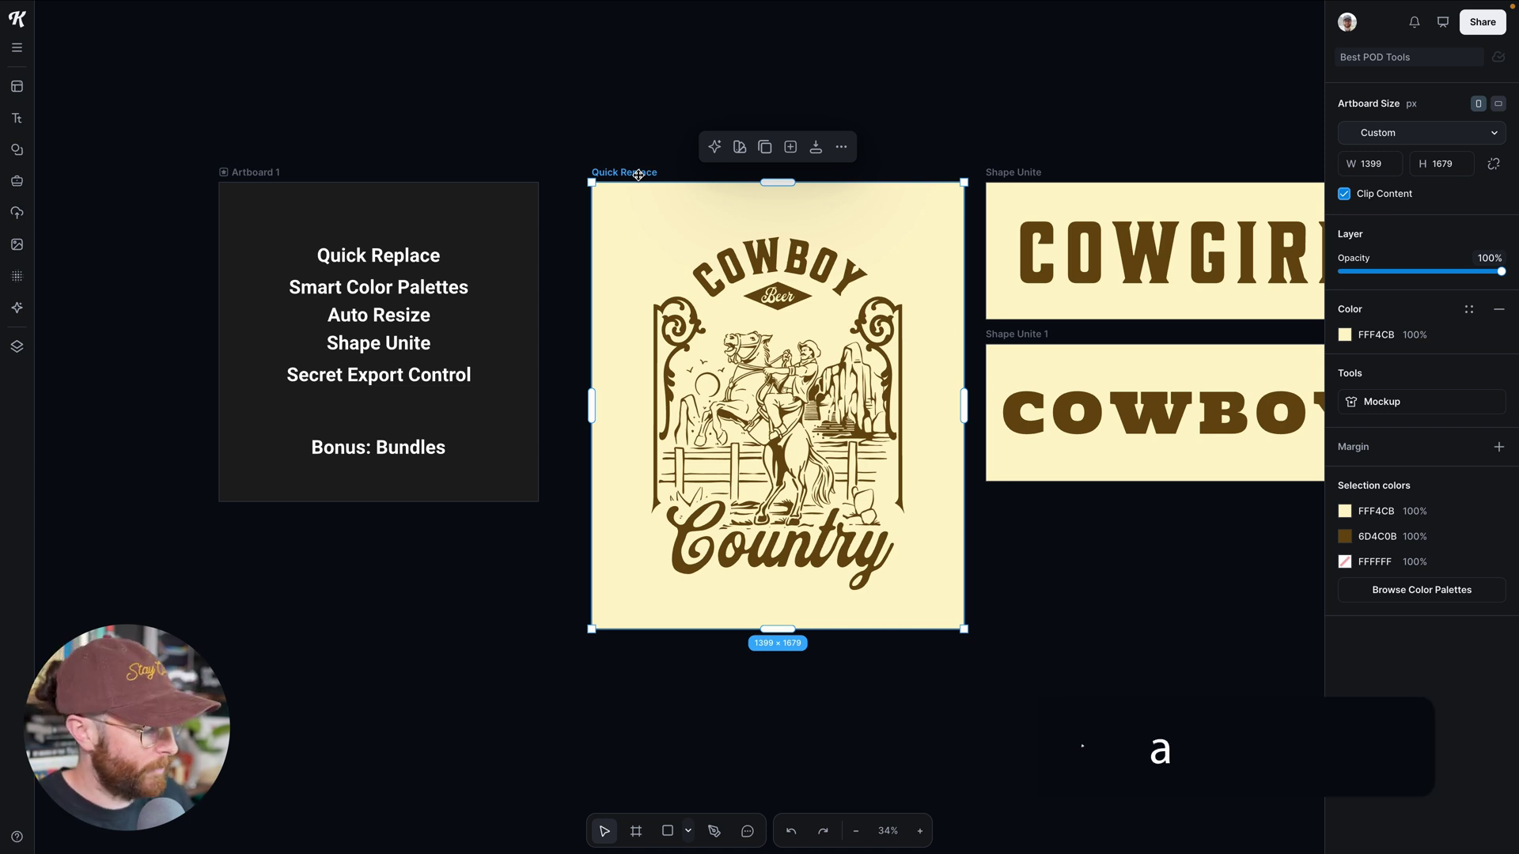
pyautogui.moveTo(635, 174); pyautogui.dragTo(651, 636)
pyautogui.scroll(-3, 757, 628)
pyautogui.scroll(-3, 760, 625)
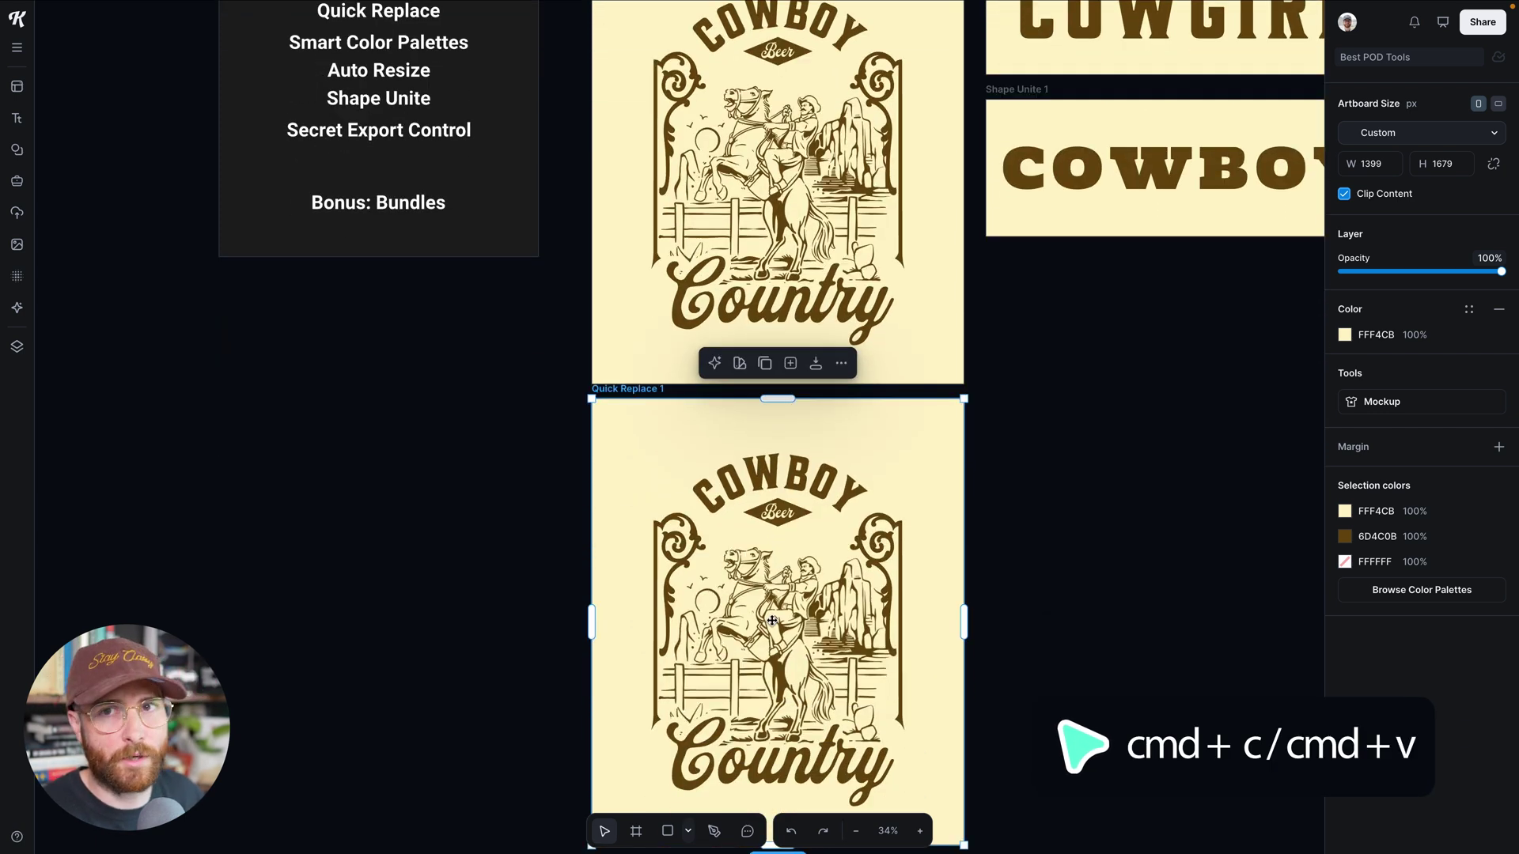
# Preview the ready-made color palettes on the duplicated artboard and apply the Retro Summer palette.
pyautogui.scroll(-4, 772, 620)
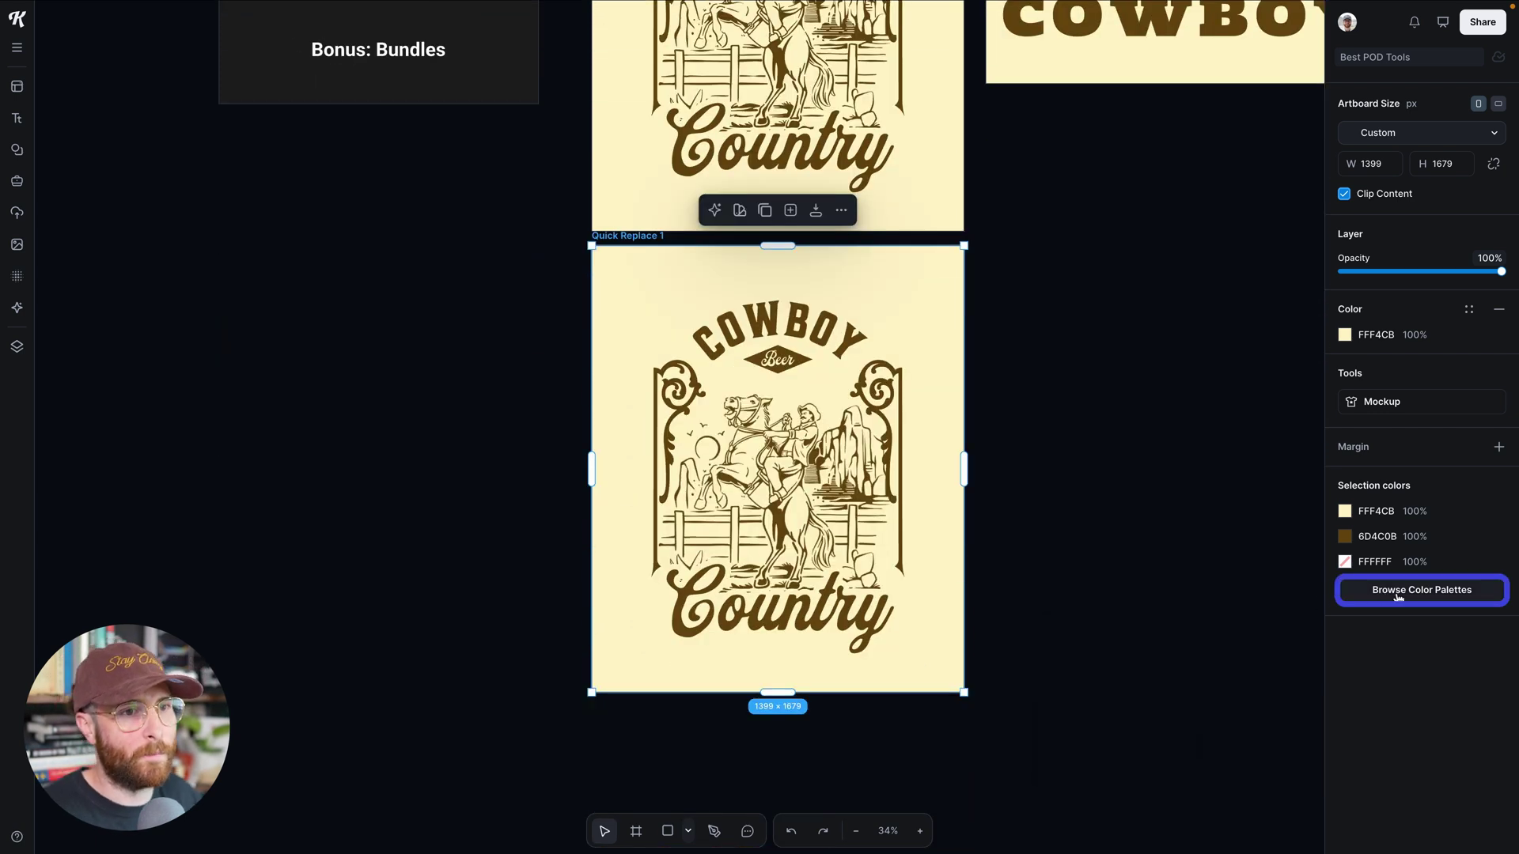
pyautogui.click(1398, 591)
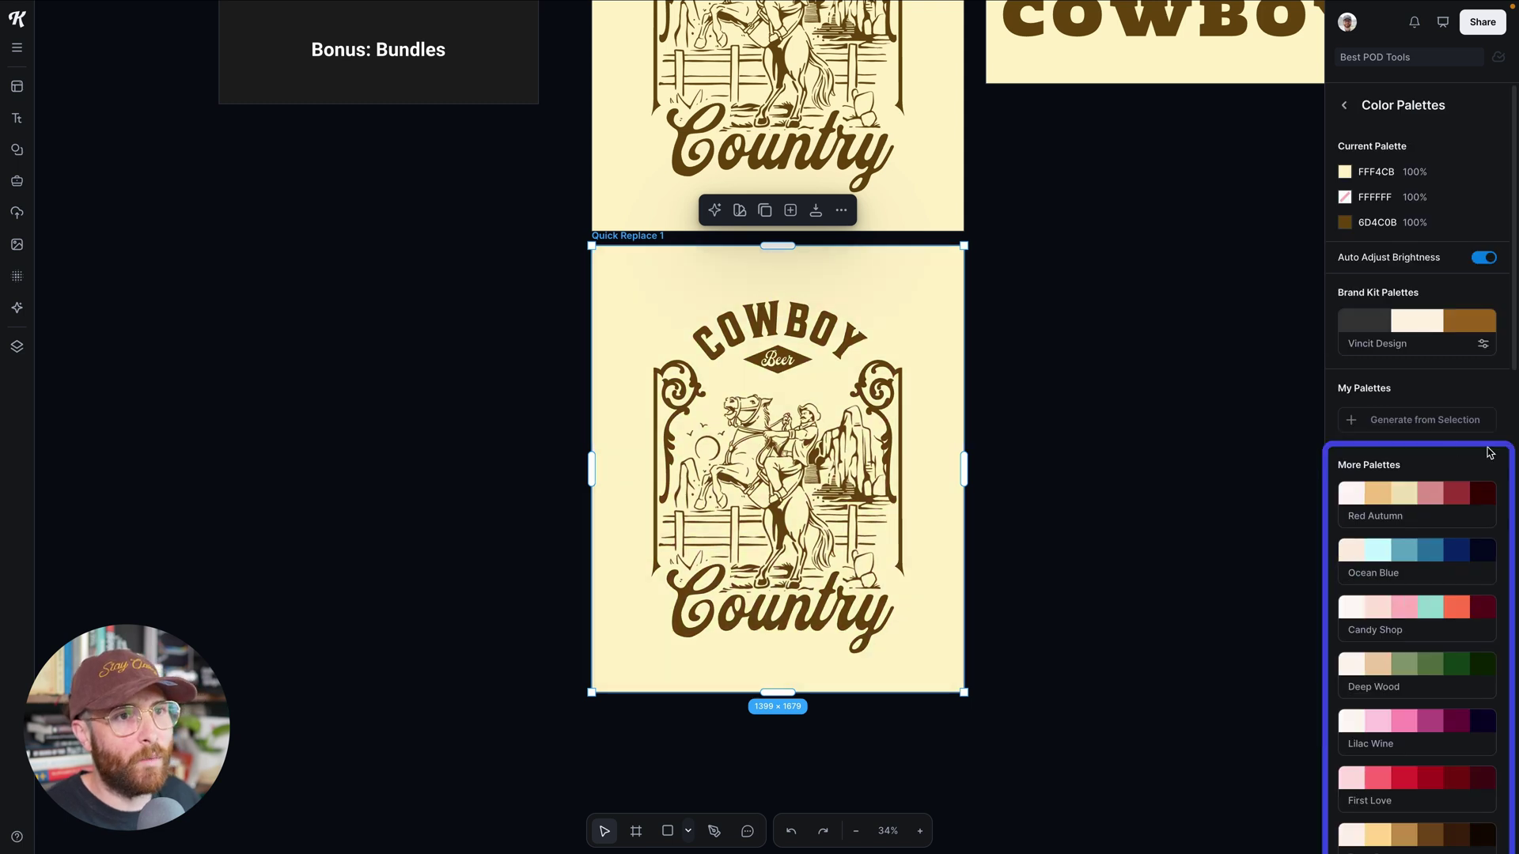
pyautogui.scroll(-3, 1490, 452)
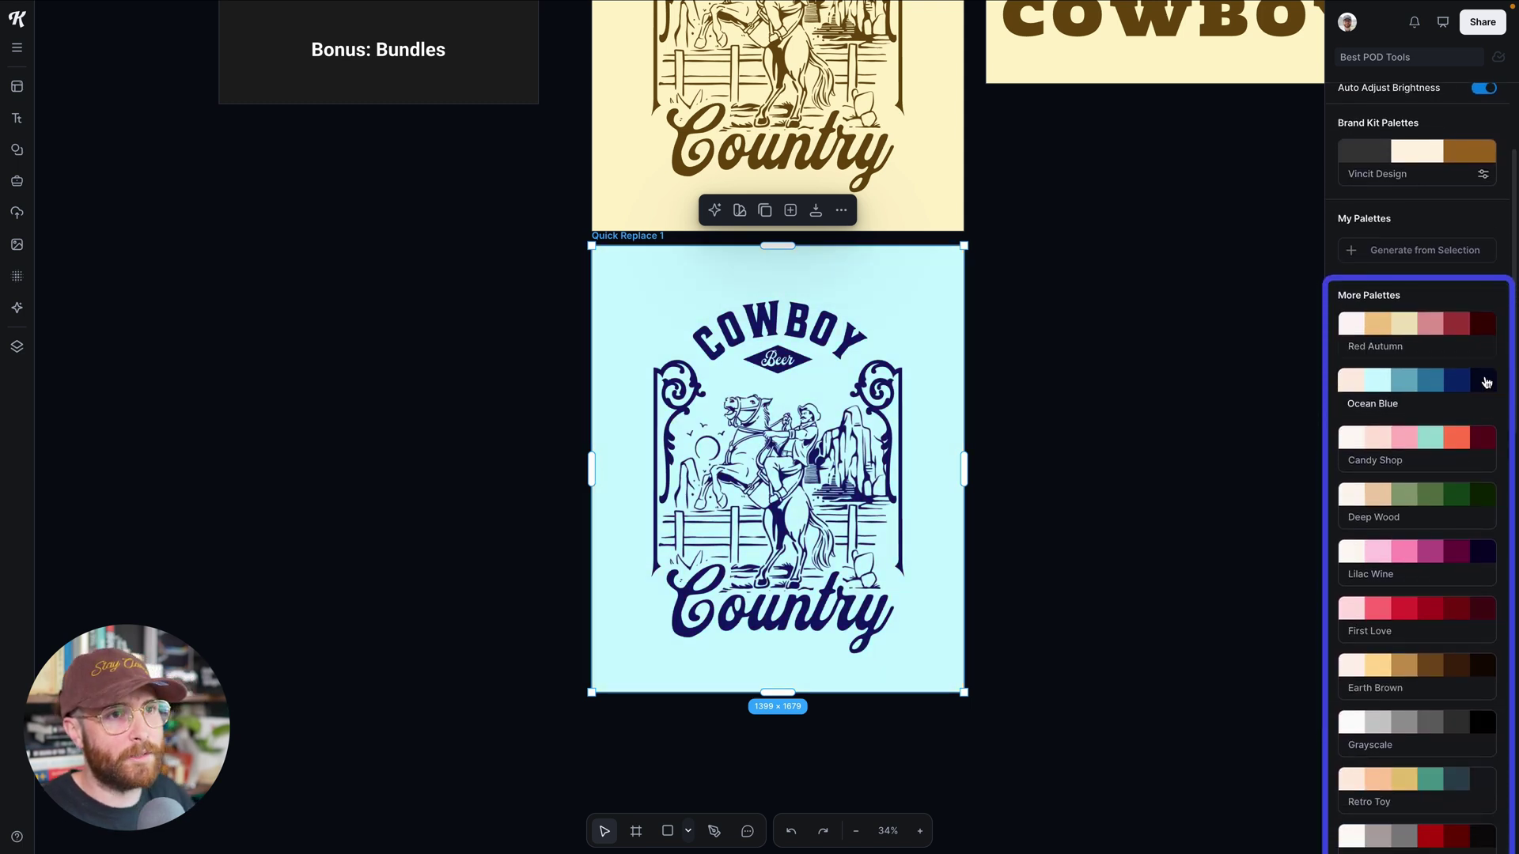
pyautogui.scroll(-2, 1480, 380)
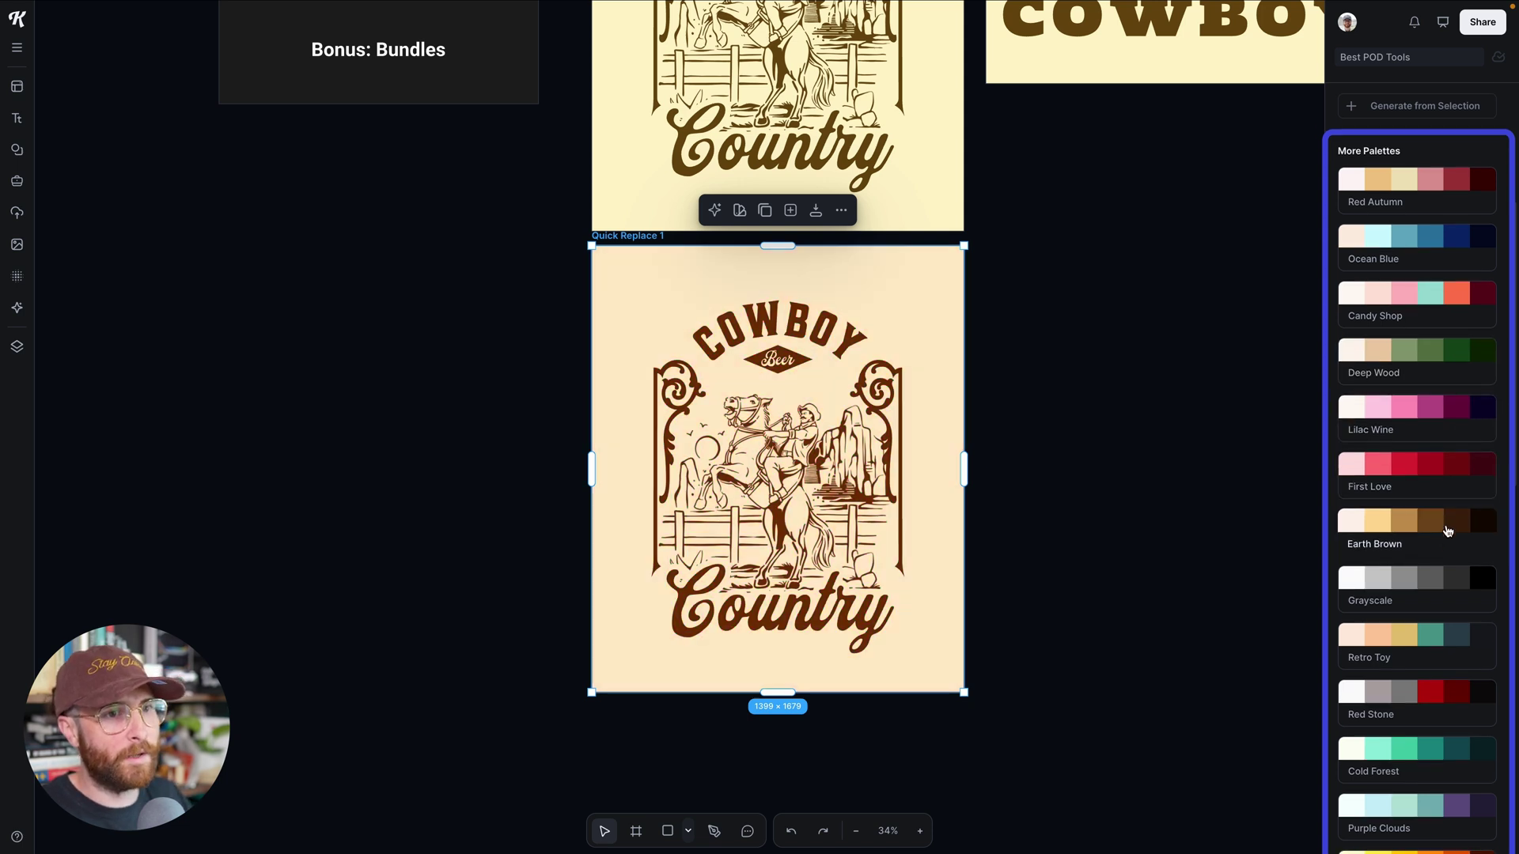
pyautogui.scroll(-2, 1438, 545)
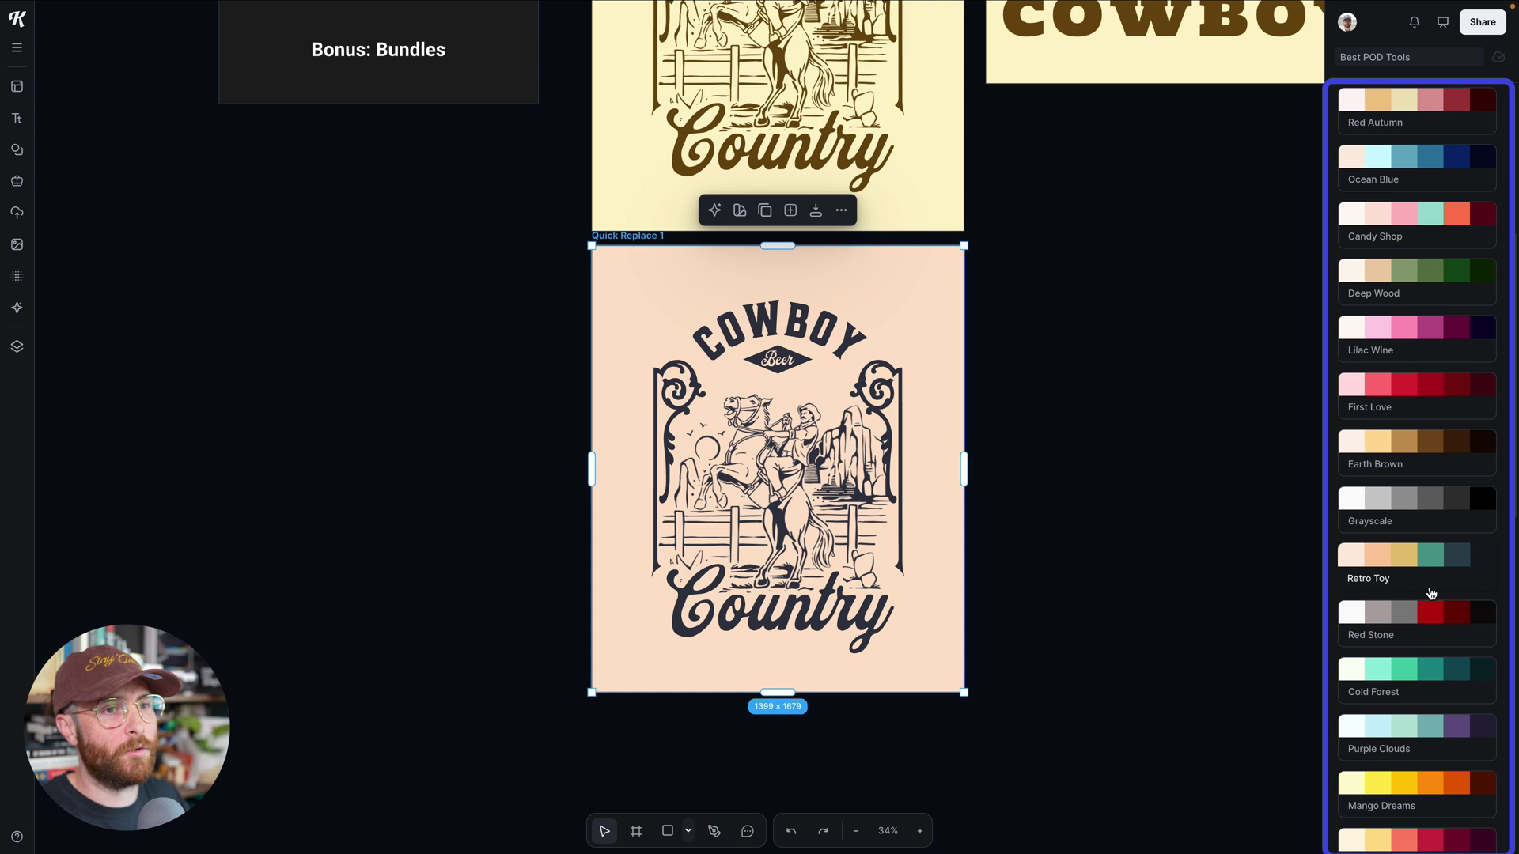
pyautogui.scroll(-1, 1432, 592)
pyautogui.scroll(-2, 1430, 587)
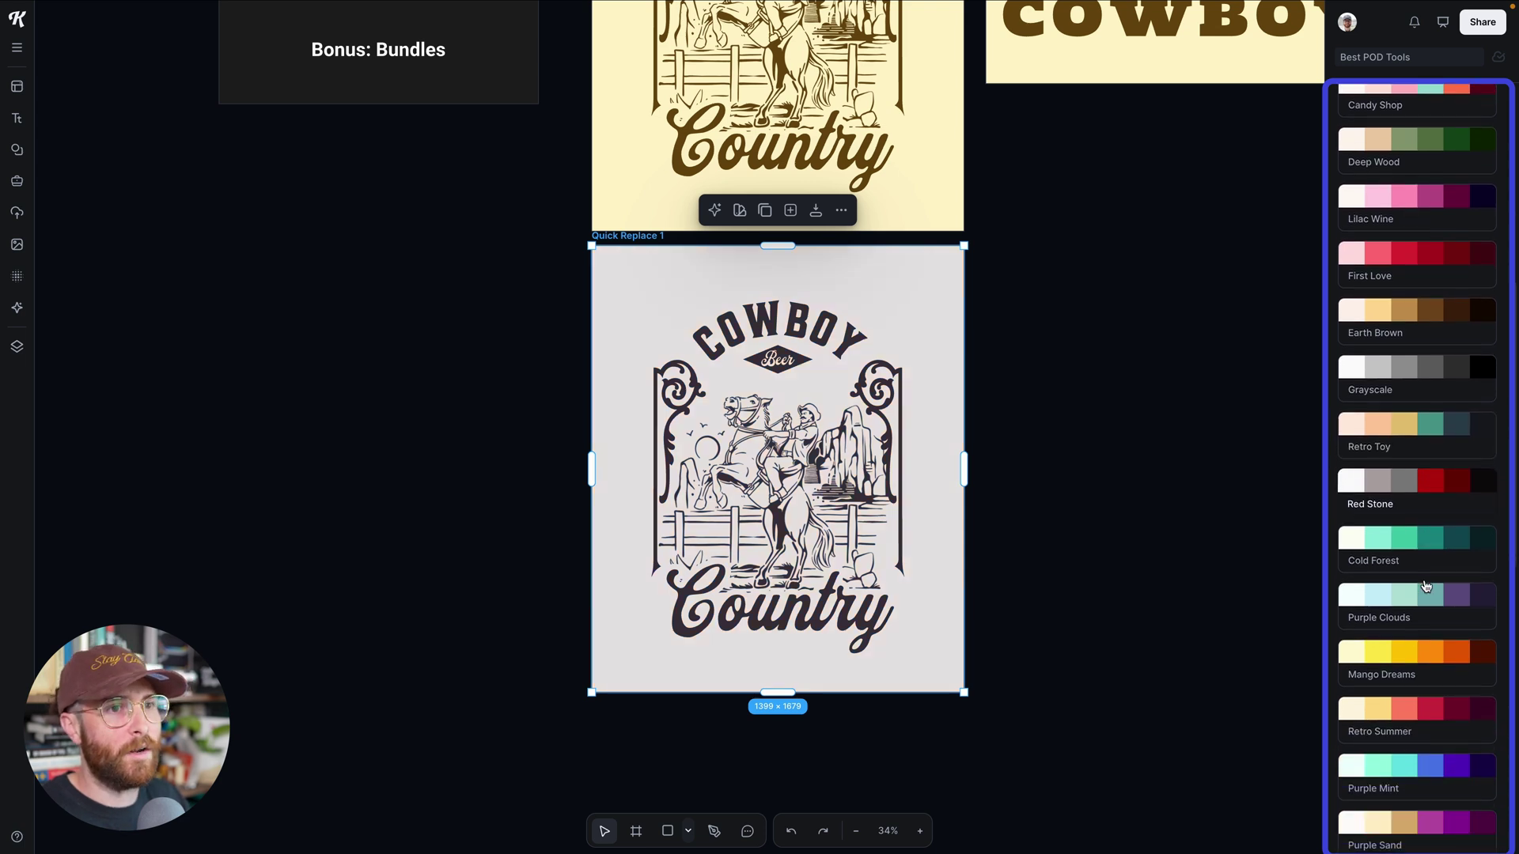
pyautogui.scroll(-2, 1428, 595)
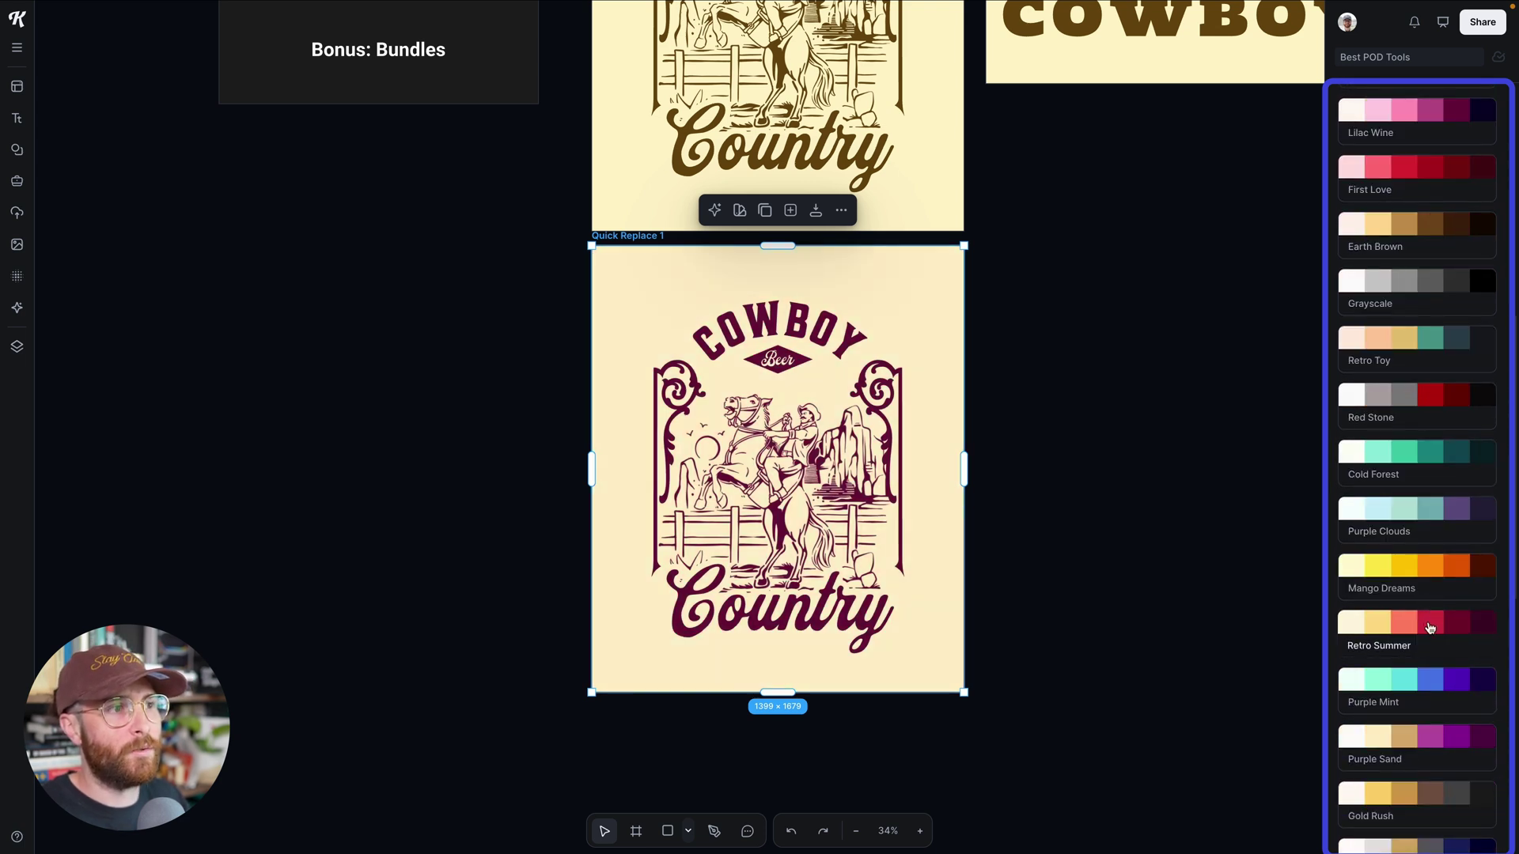
pyautogui.click(1430, 628)
# Duplicate the Retro Summer artboard to its right and recolor the copy with the green palette listed below Coral Reef.
pyautogui.moveTo(634, 236); pyautogui.dragTo(1022, 270)
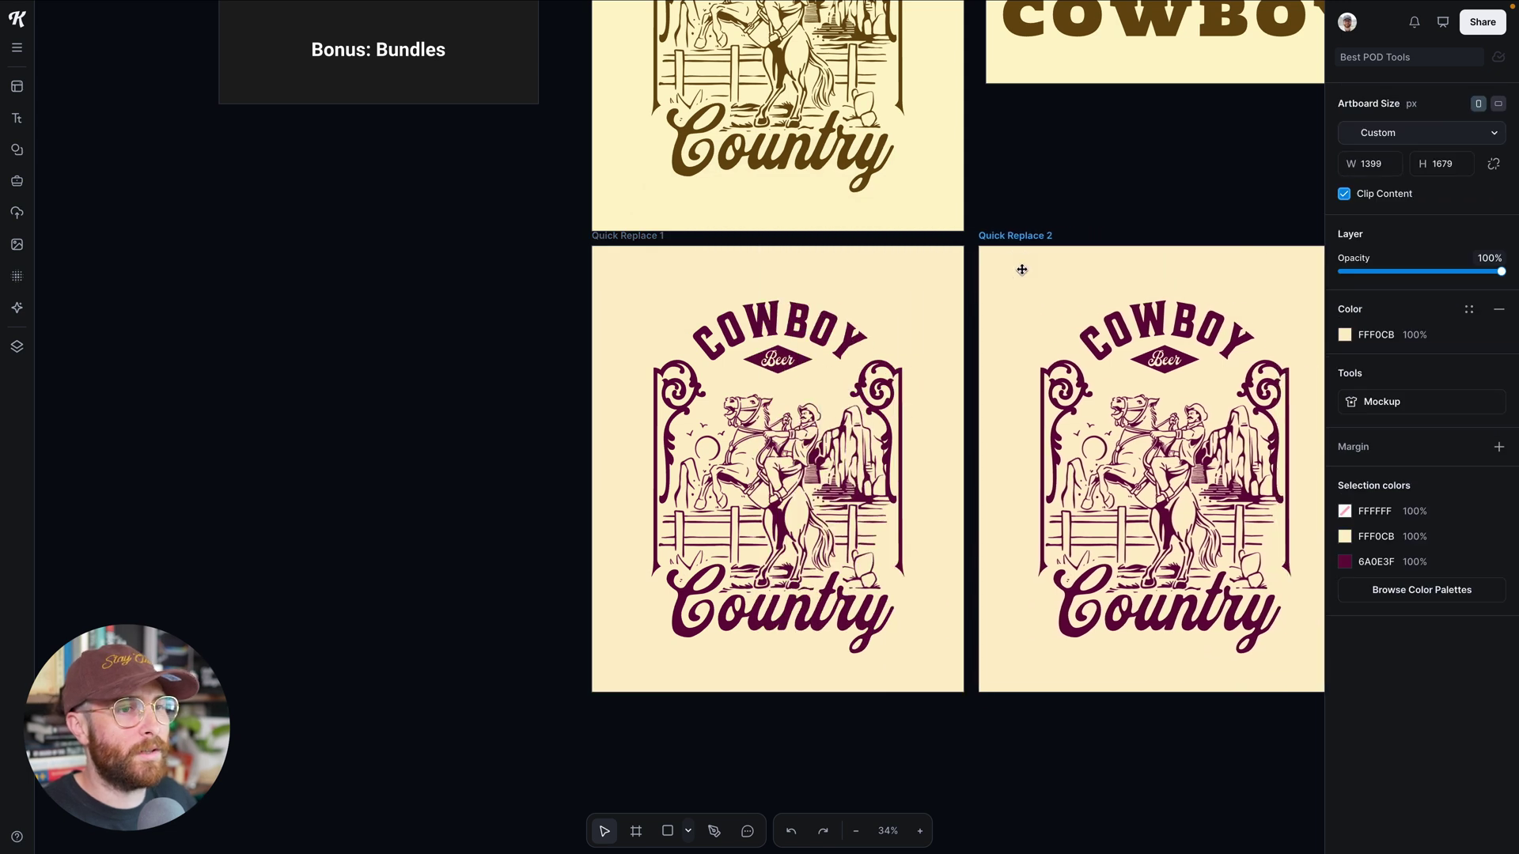
pyautogui.click(1422, 589)
pyautogui.scroll(-15, 1480, 371)
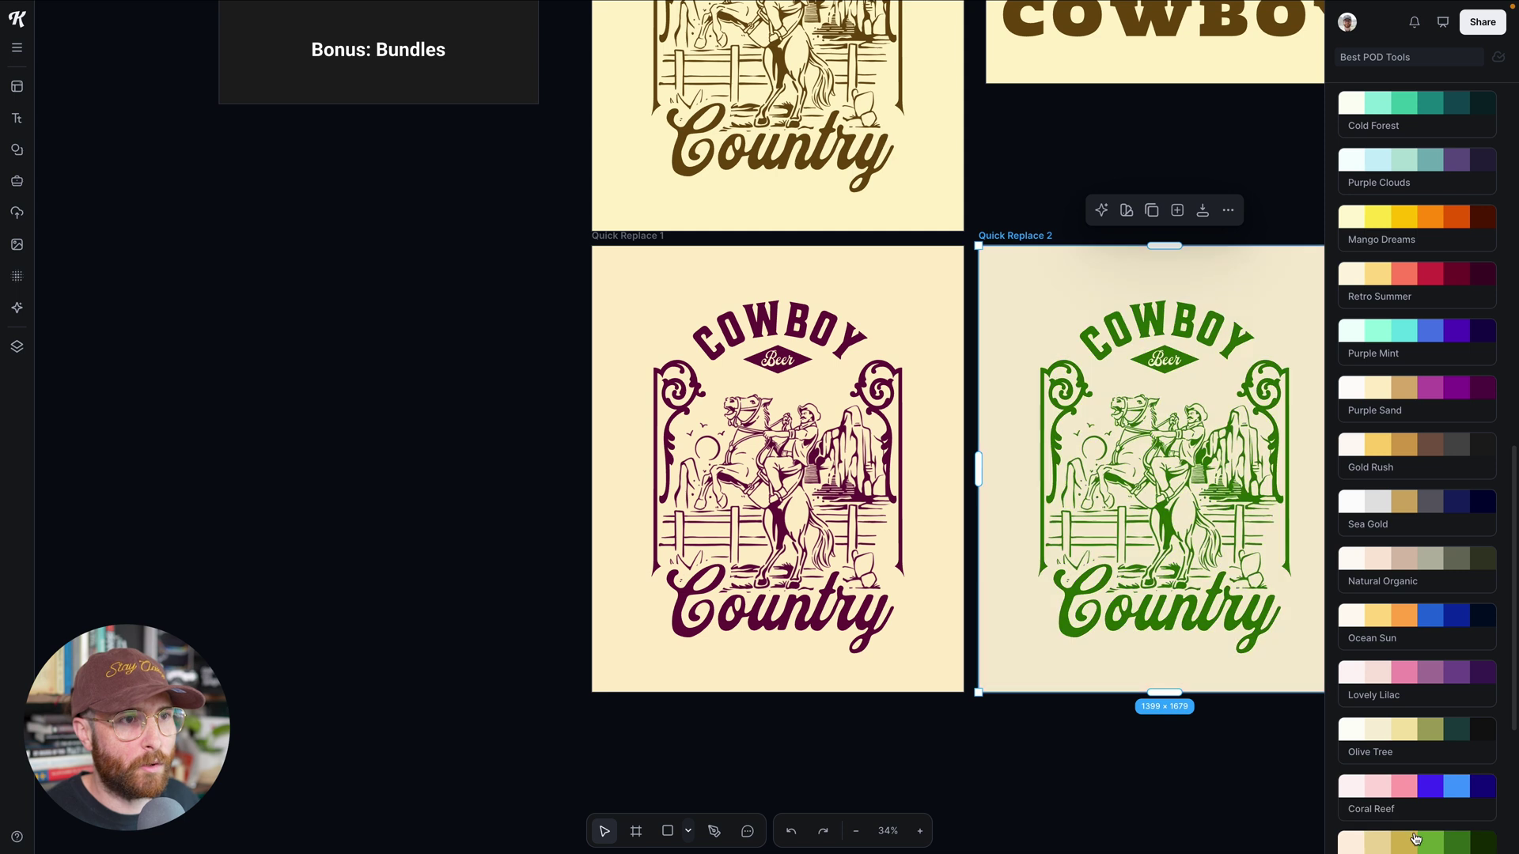
pyautogui.click(1416, 843)
# Duplicate the green artboard to its right and apply the Sea Gold palette to the copy.
pyautogui.hscroll(3, 885, 500)
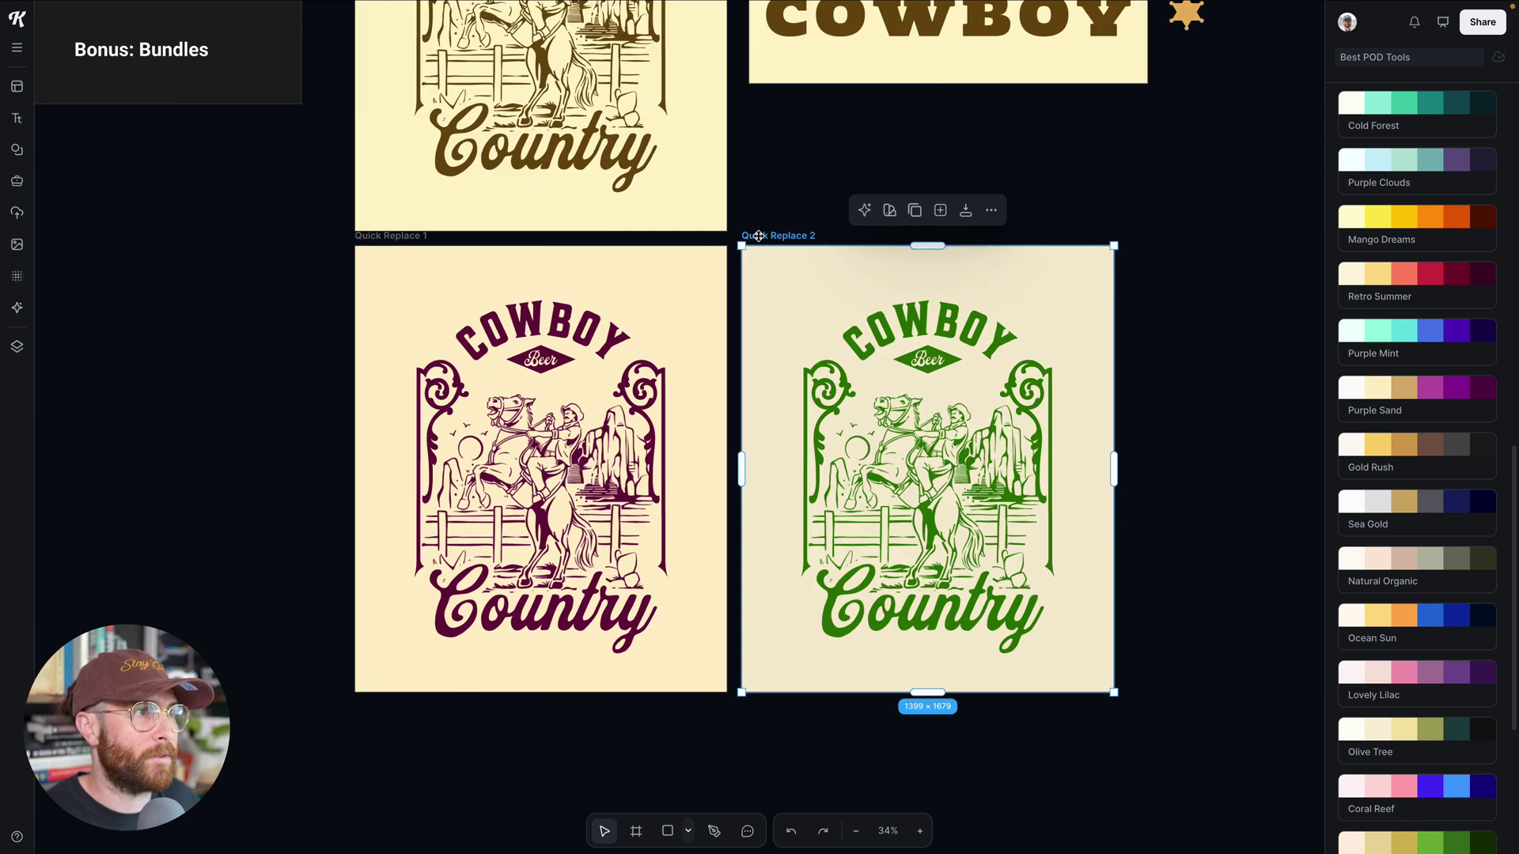
pyautogui.moveTo(759, 240); pyautogui.dragTo(1144, 243)
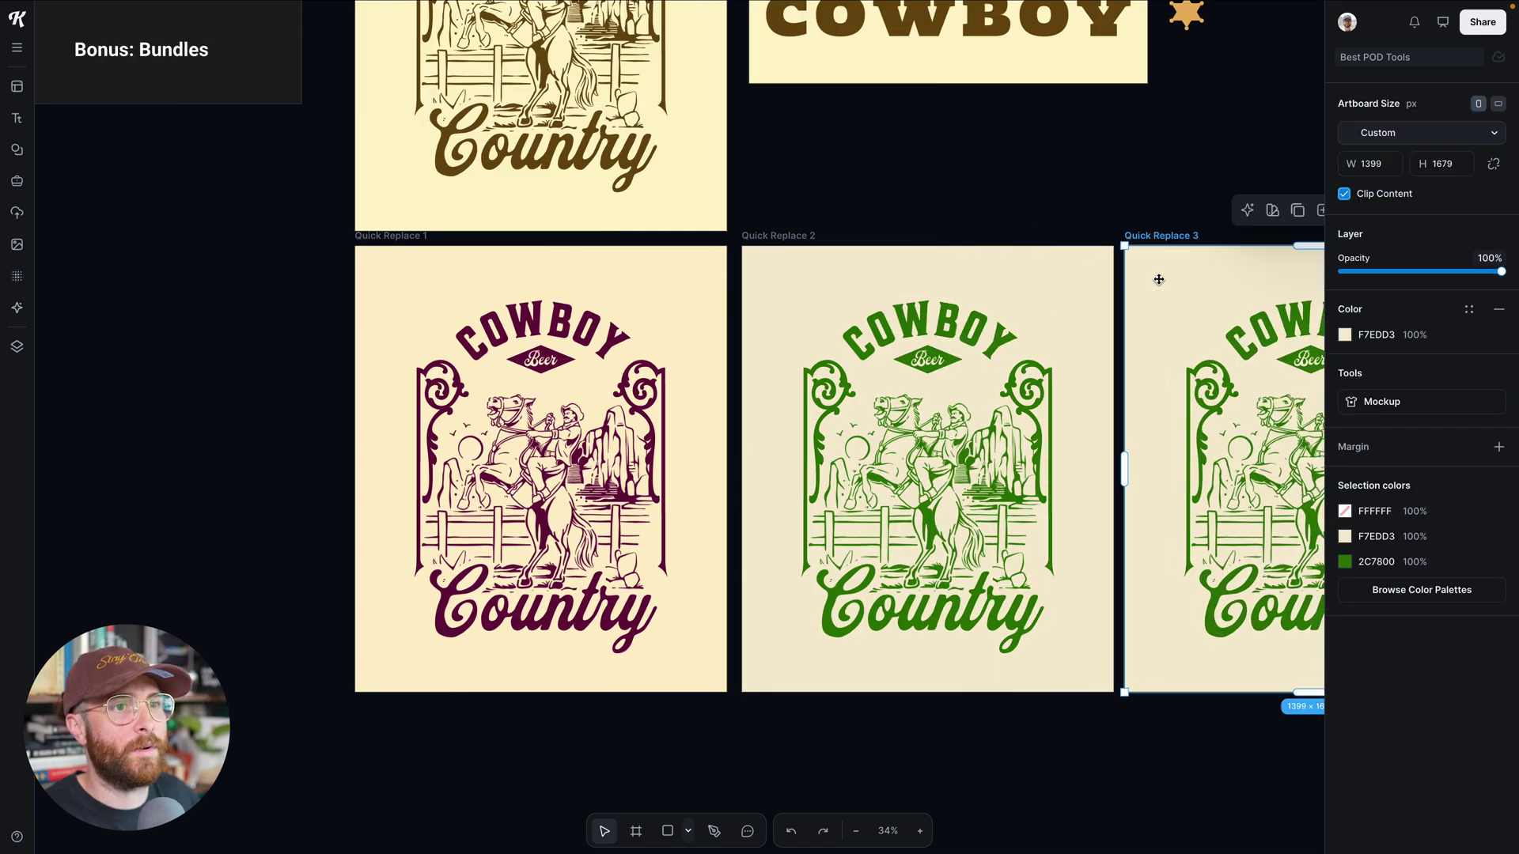
pyautogui.hscroll(2, 1120, 321)
pyautogui.click(1434, 591)
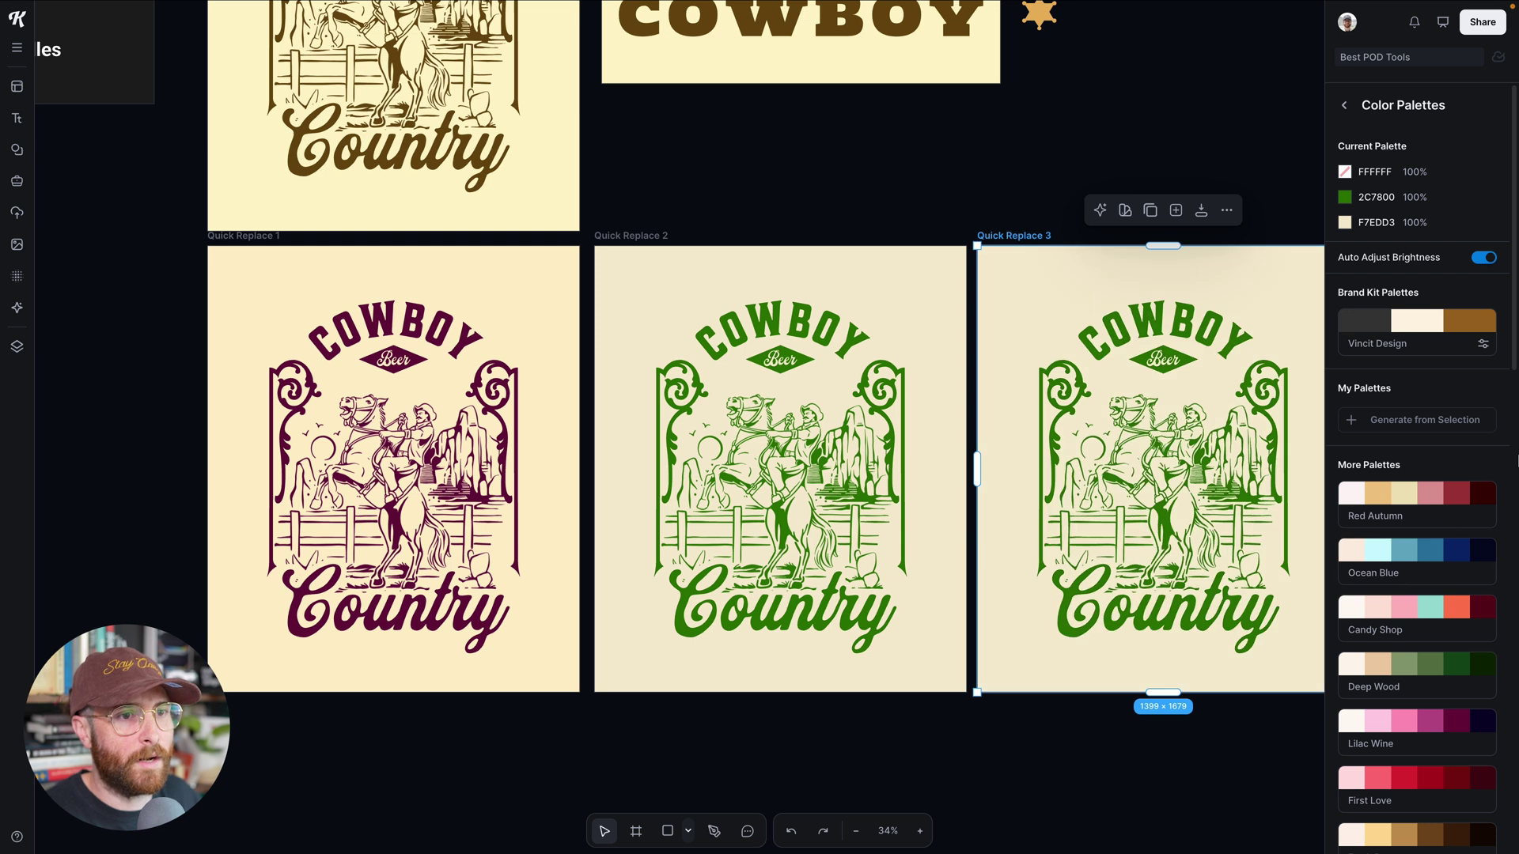
pyautogui.click(1413, 722)
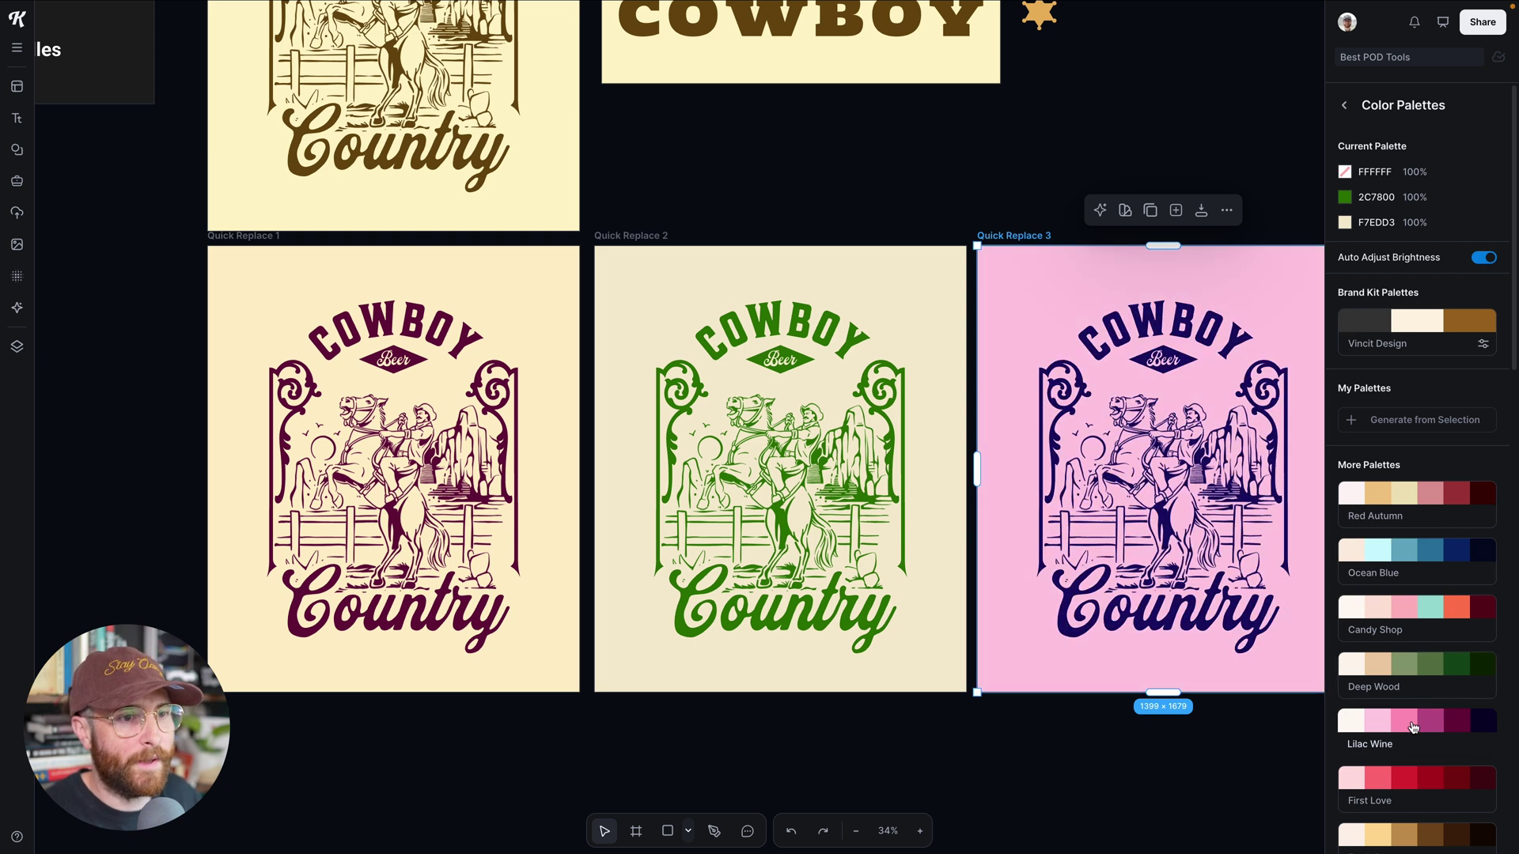
pyautogui.scroll(-3, 1413, 724)
pyautogui.scroll(-7, 1413, 681)
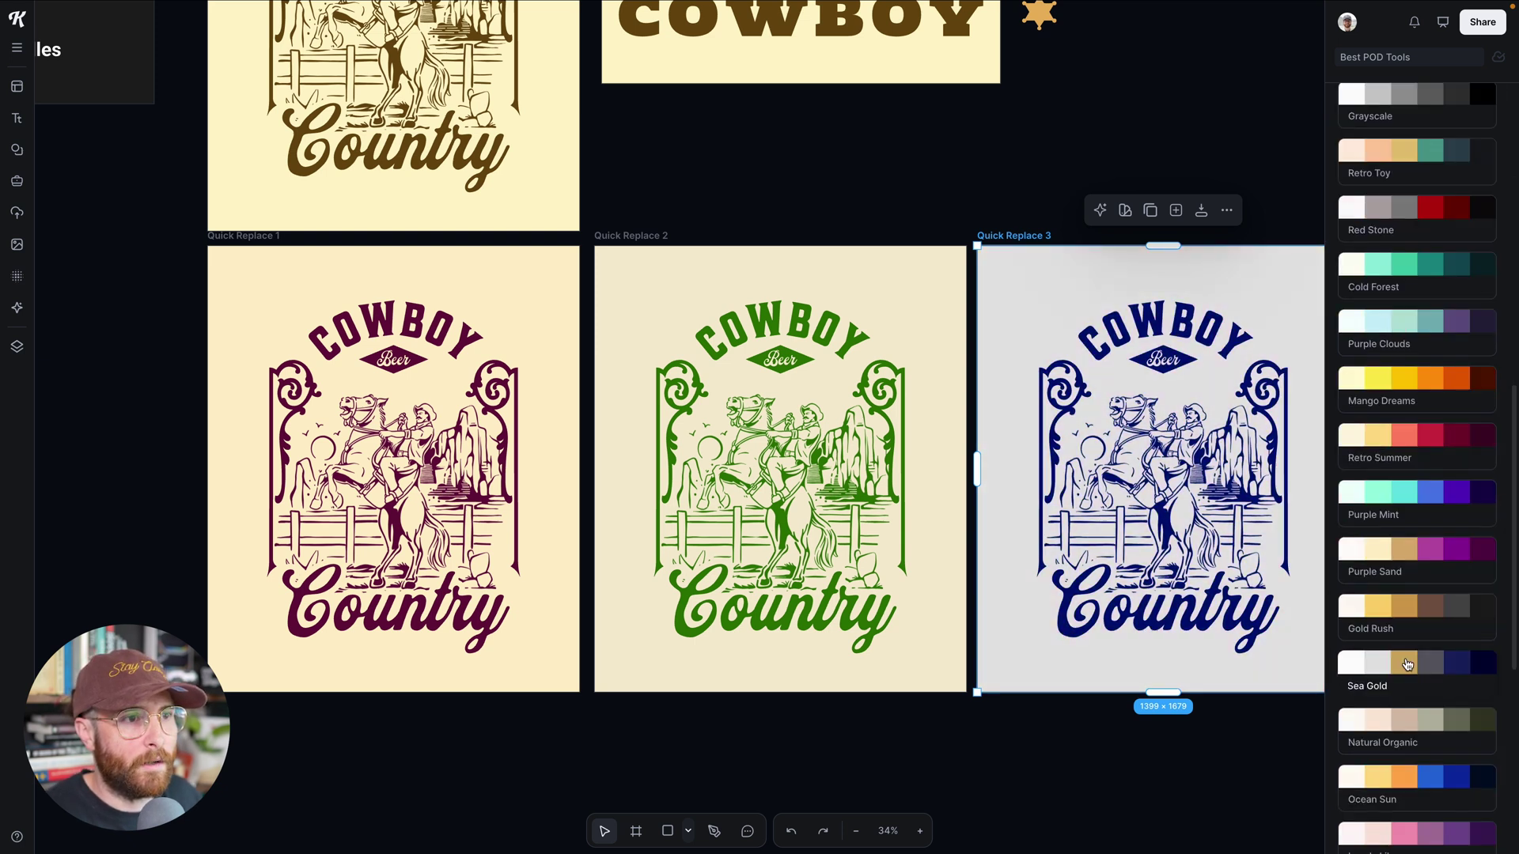
pyautogui.click(756, 199)
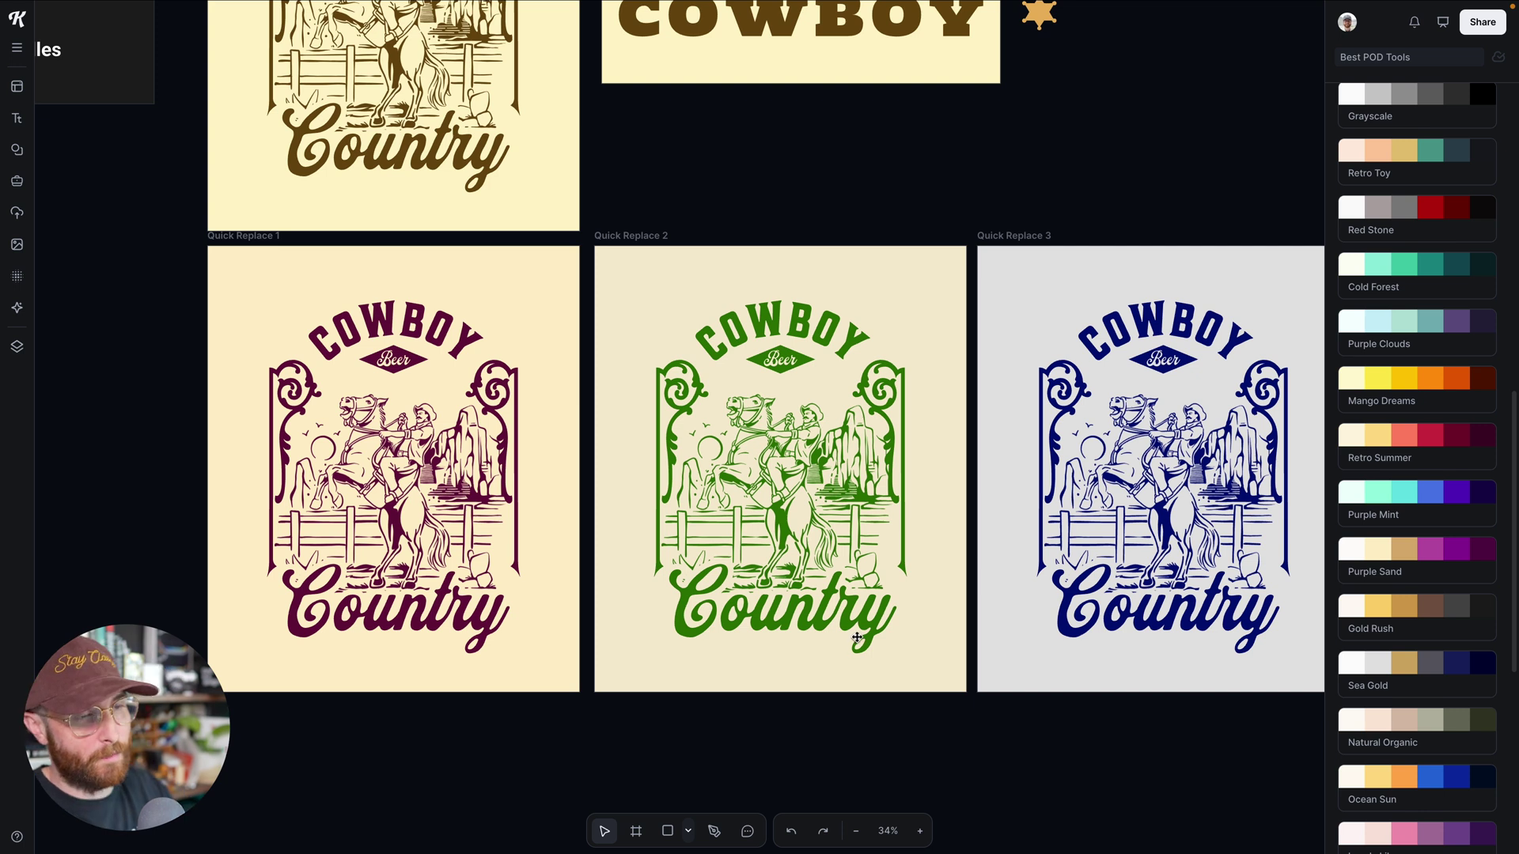
# Preview the Red Stone palette across the whole project and examine the brand kit palettes.
pyautogui.hscroll(3, 857, 636)
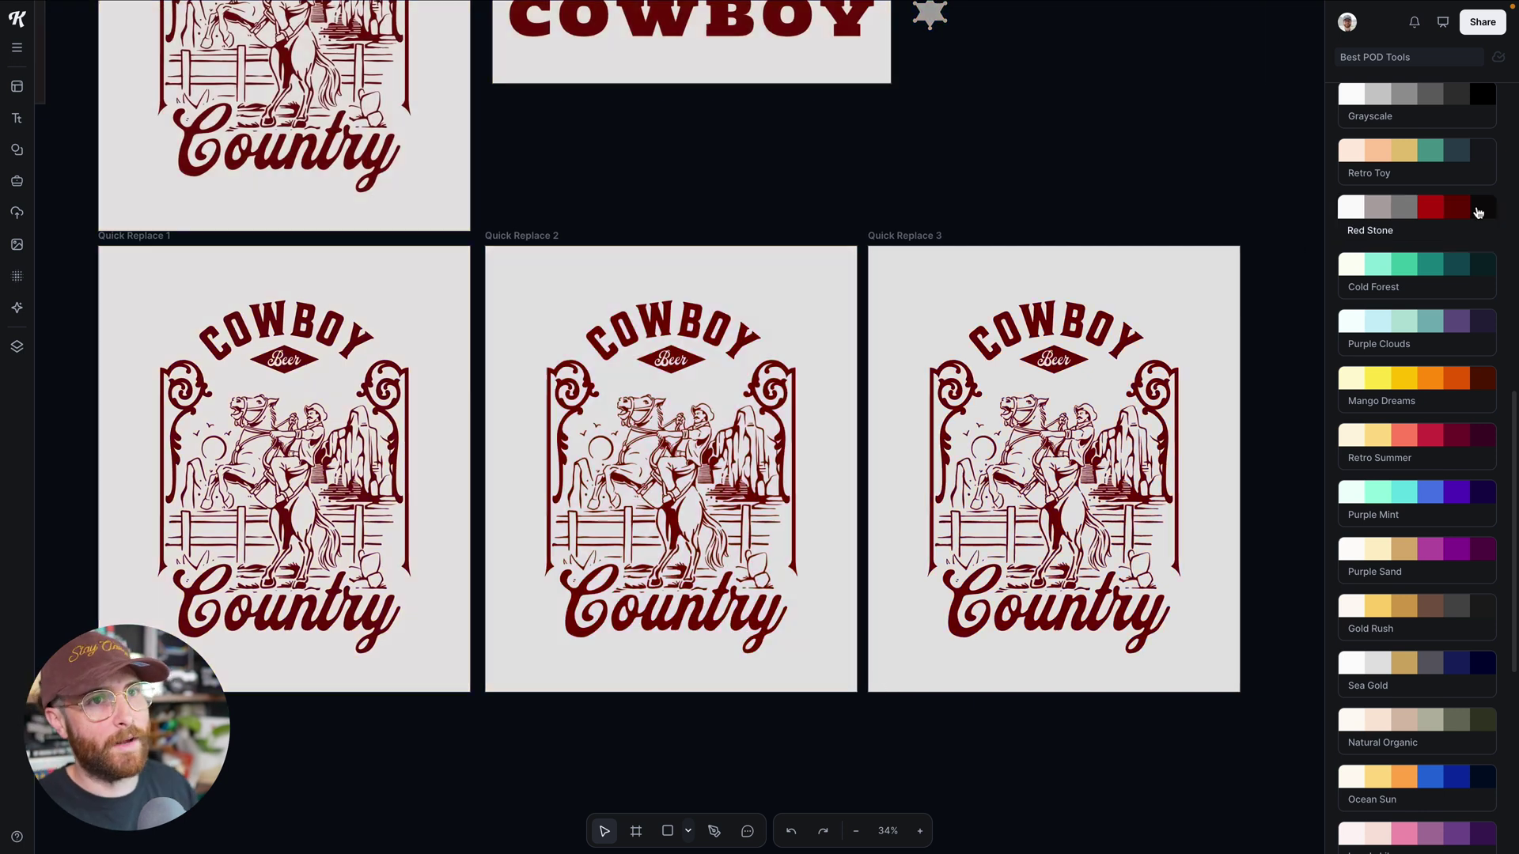
pyautogui.scroll(6, 1478, 211)
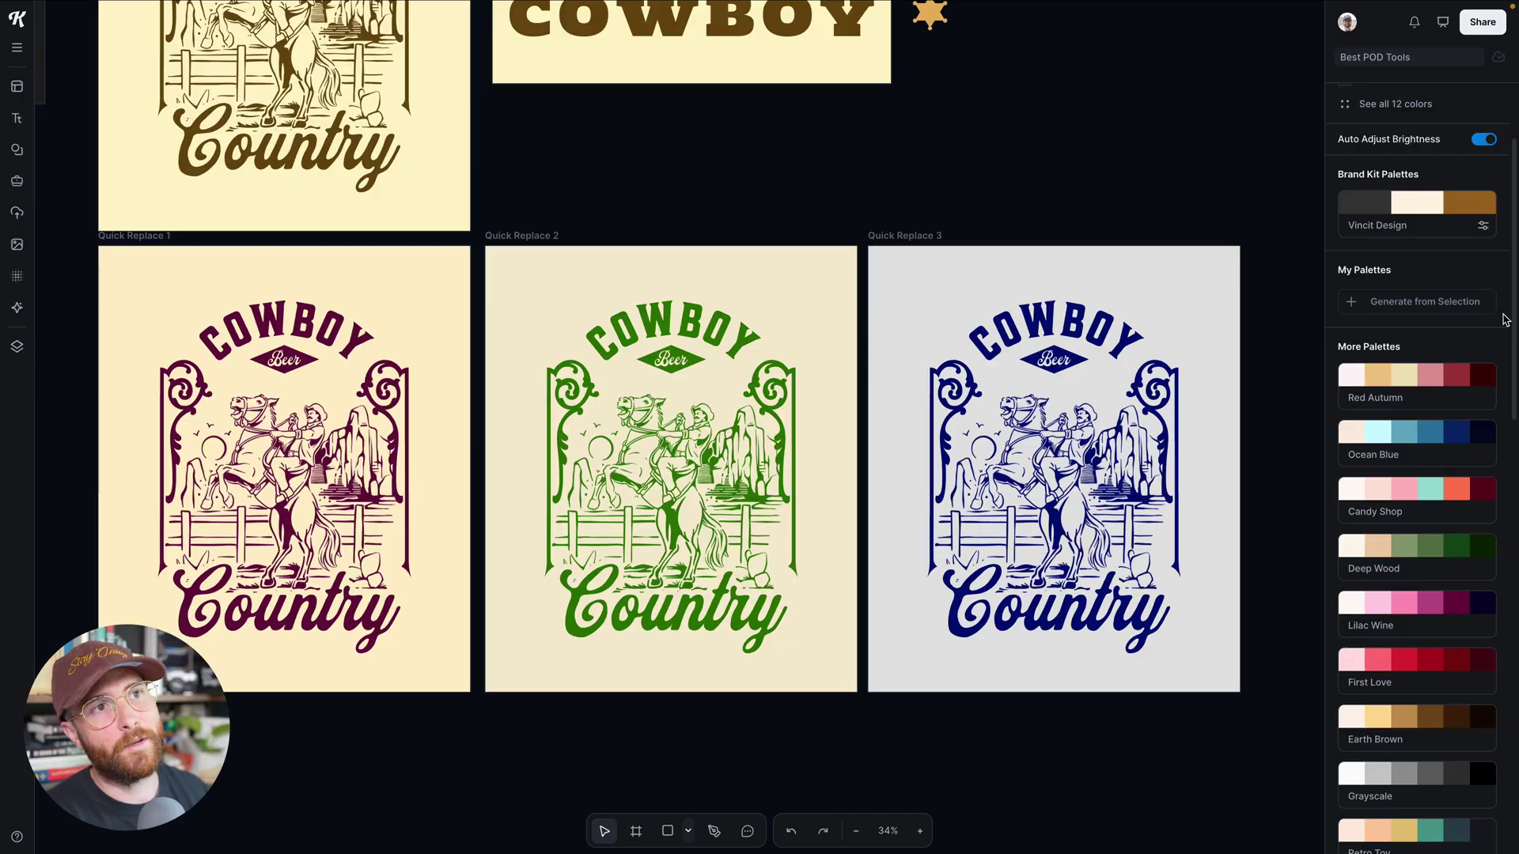
pyautogui.scroll(1, 1503, 316)
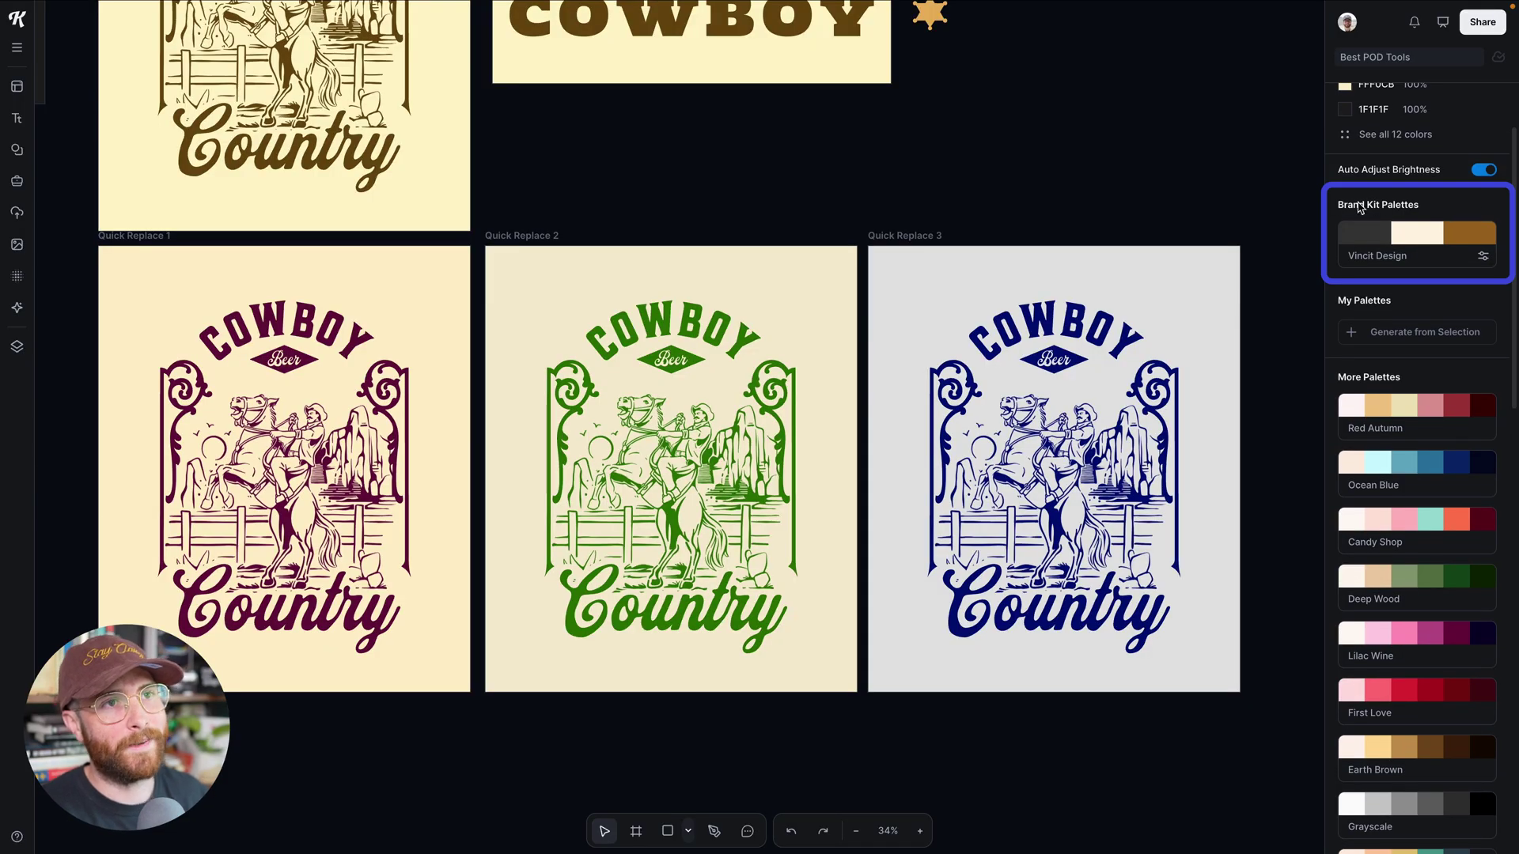
pyautogui.click(18, 182)
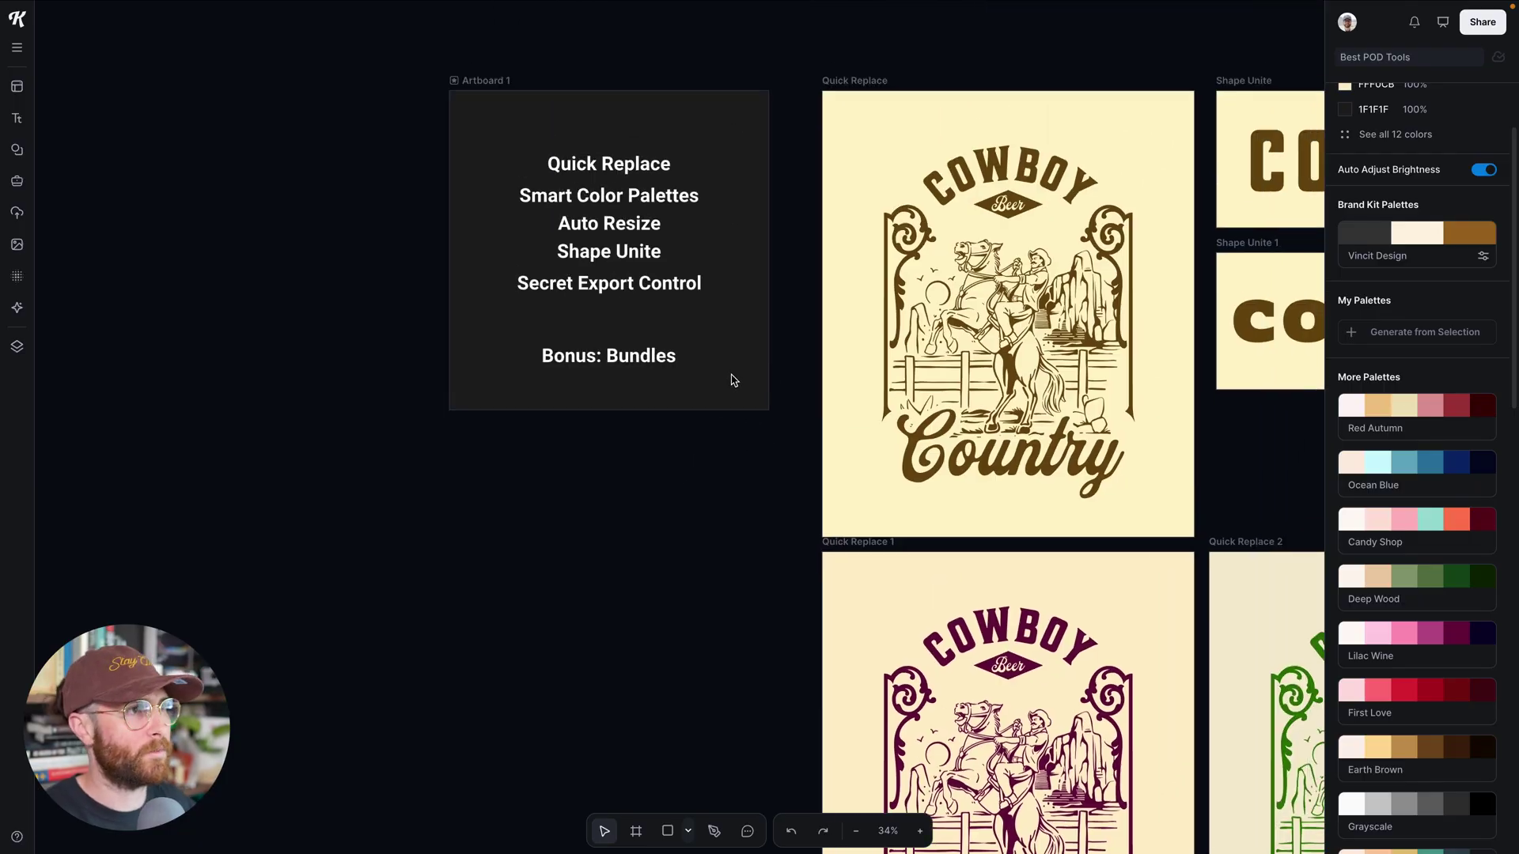
# Scale the green poster artboard down proportionally to about 905 × 1086 px.
pyautogui.hscroll(5, 735, 380)
pyautogui.scroll(-4, 792, 427)
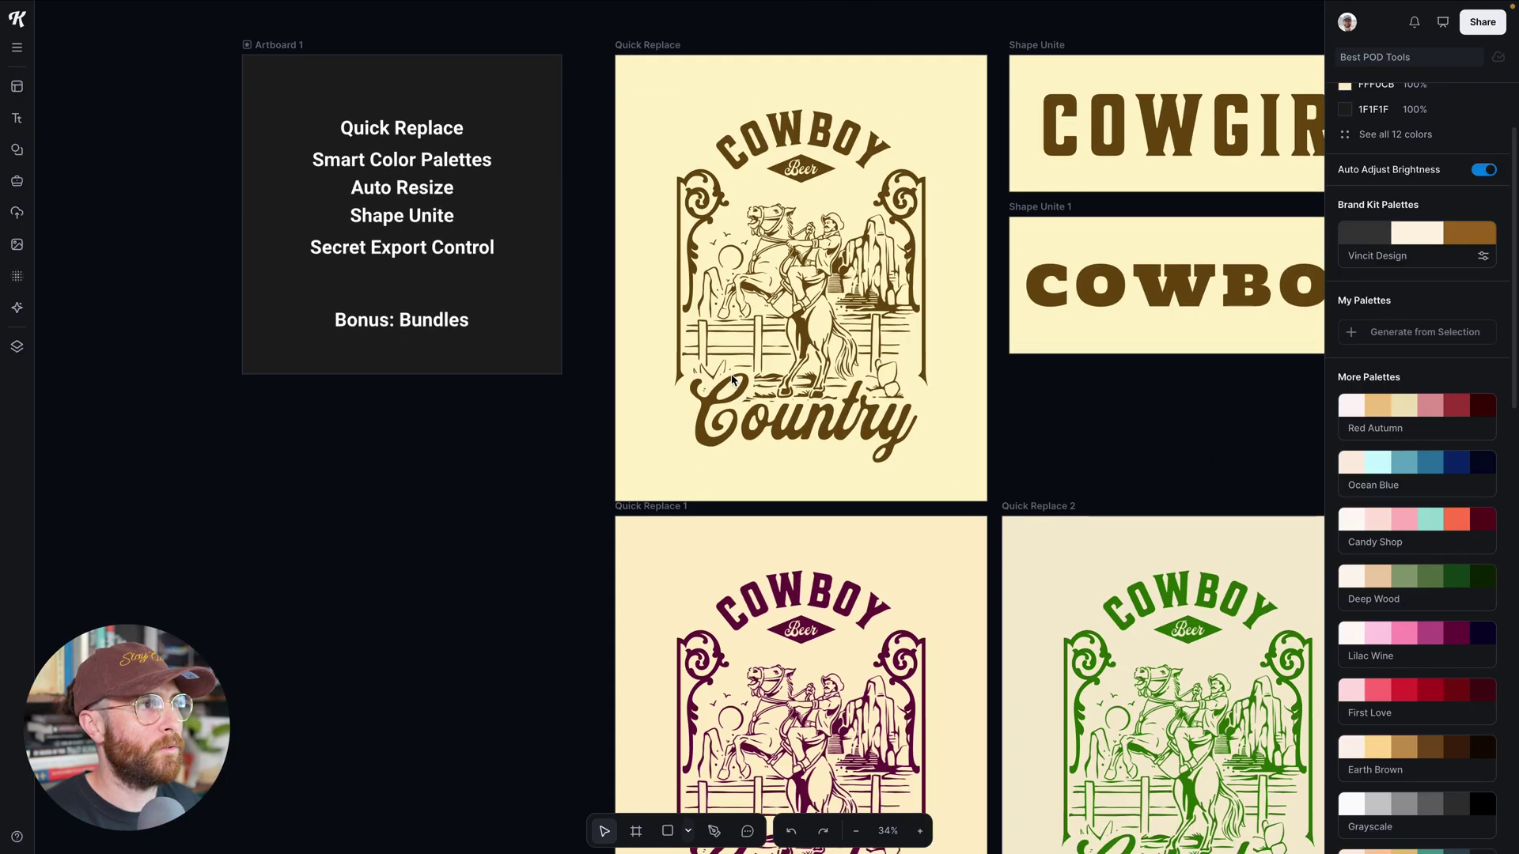
pyautogui.moveTo(940, 543); pyautogui.dragTo(711, 391)
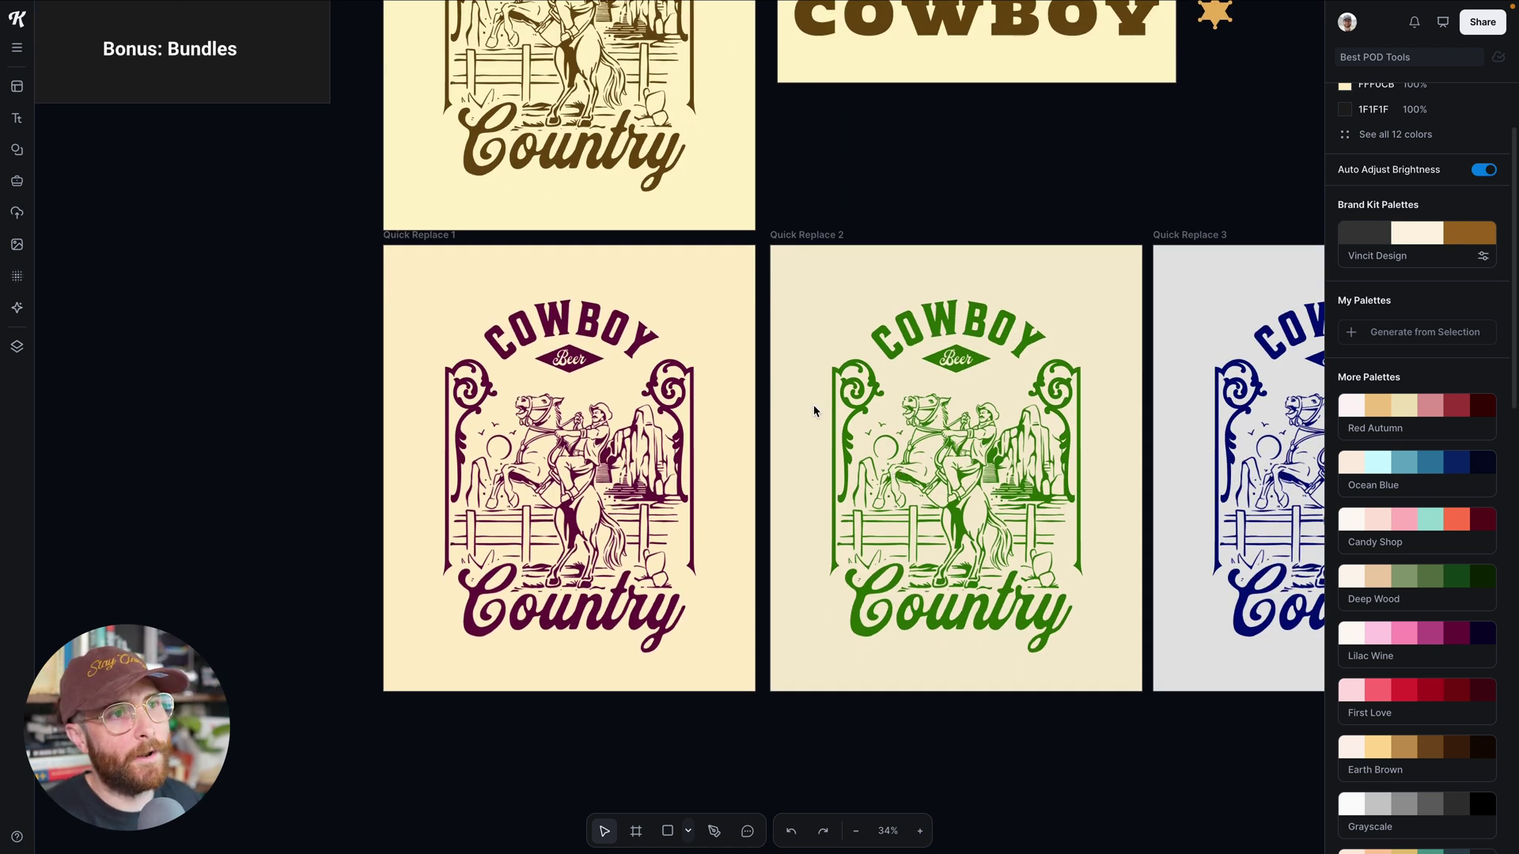
pyautogui.hscroll(4, 814, 410)
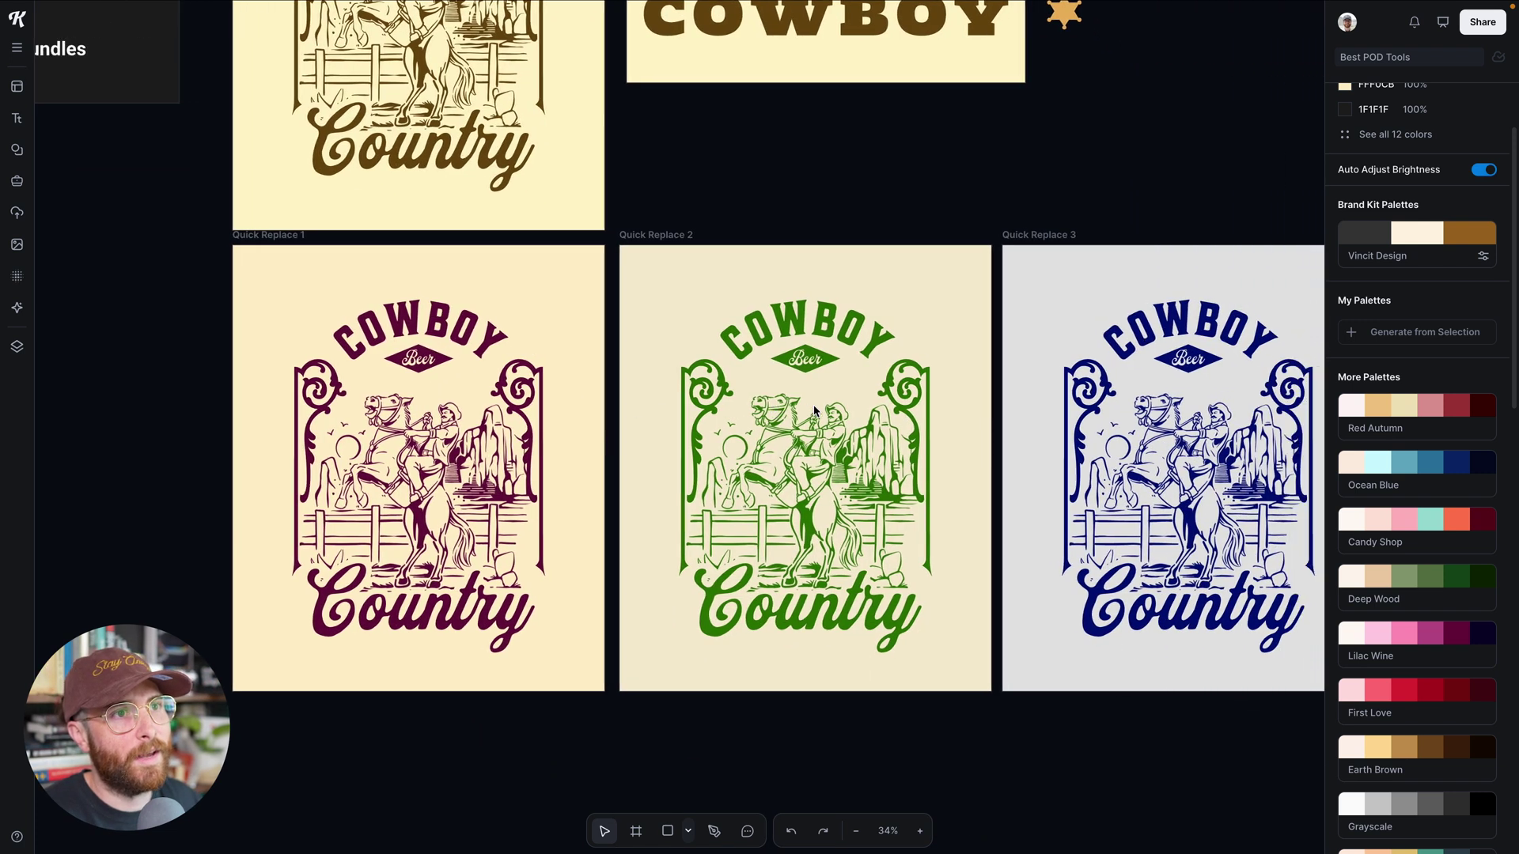
pyautogui.hscroll(3, 815, 411)
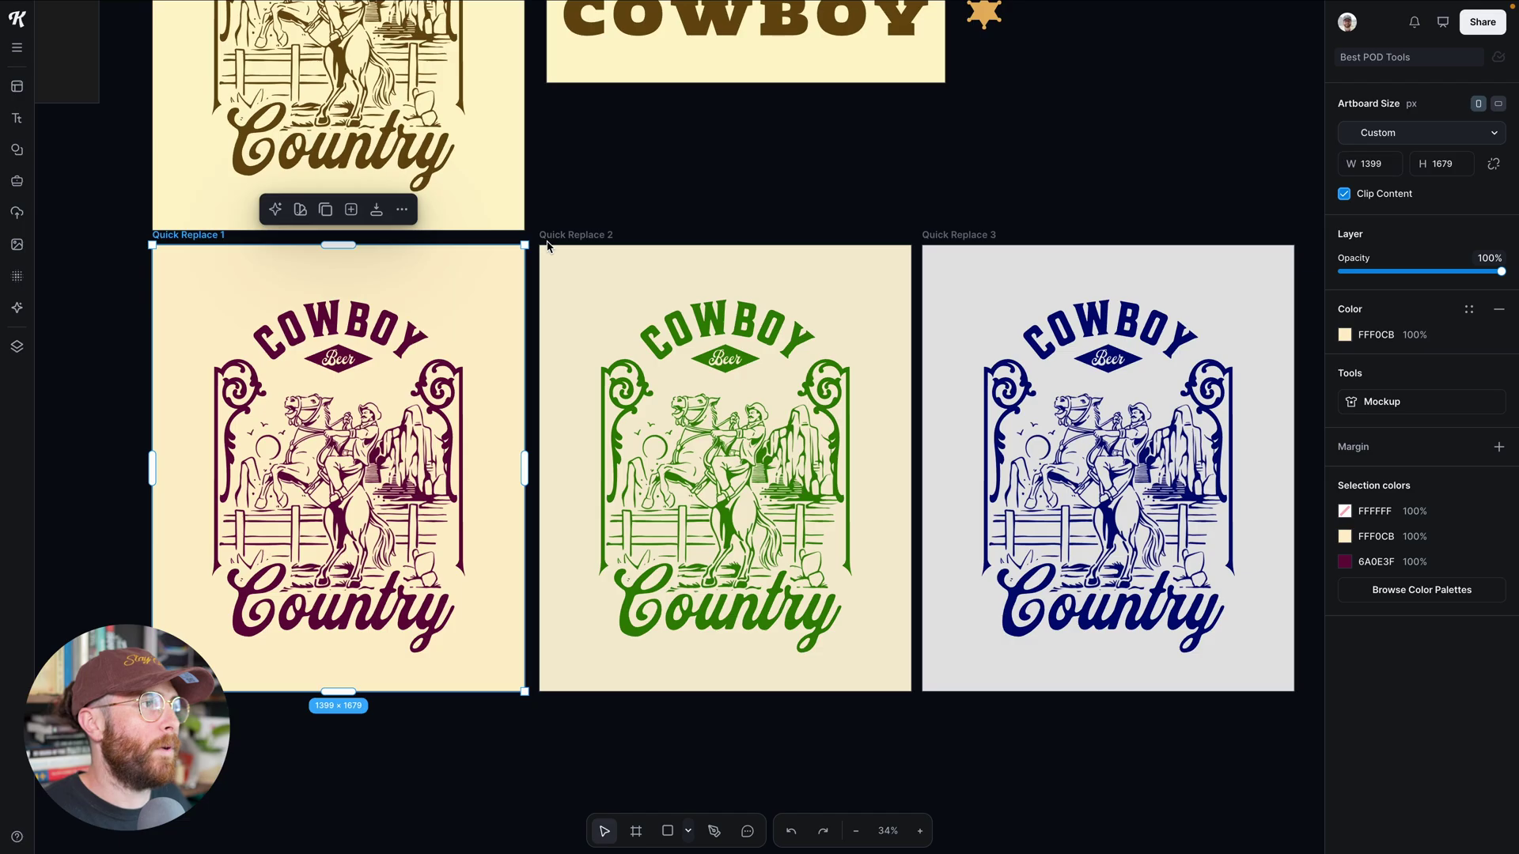
pyautogui.click(567, 238)
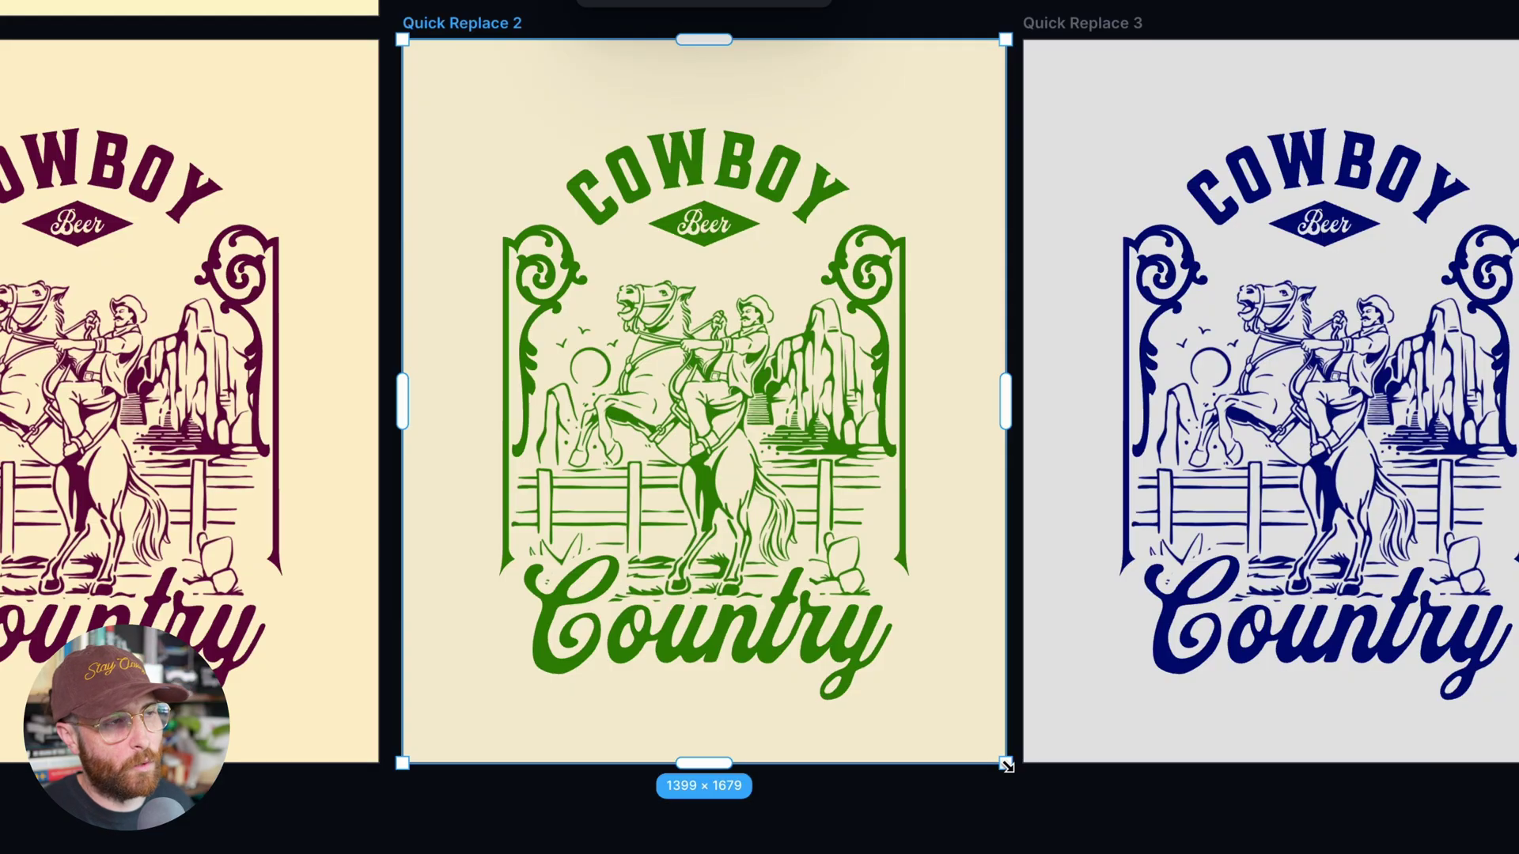
pyautogui.moveTo(1005, 764); pyautogui.dragTo(809, 494)
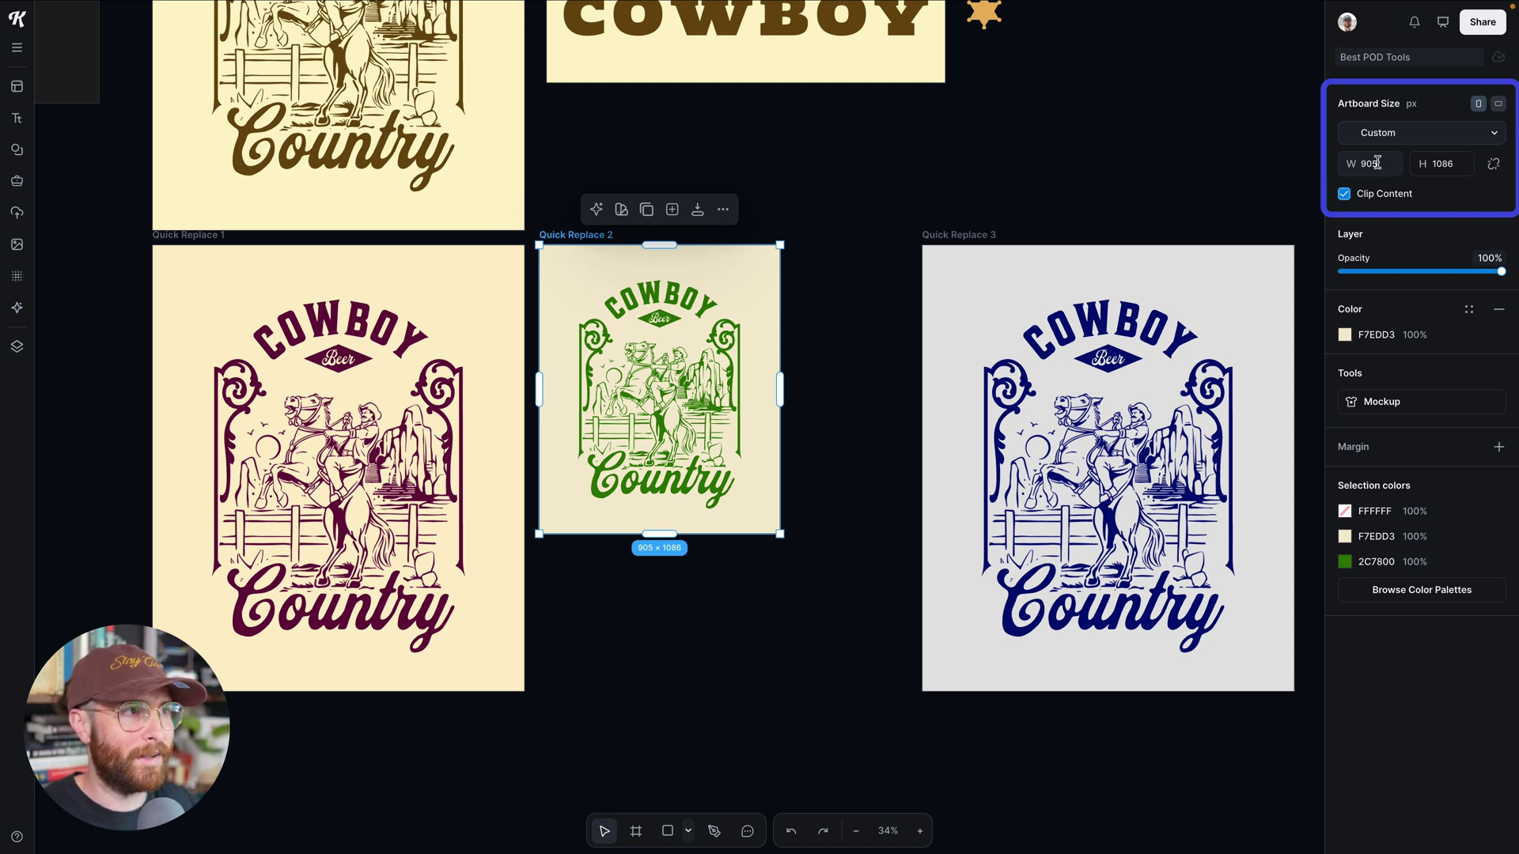
# Lock the green poster artboard's proportions and set its width first to 900 px and finally to 1000 px.
pyautogui.click(1493, 167)
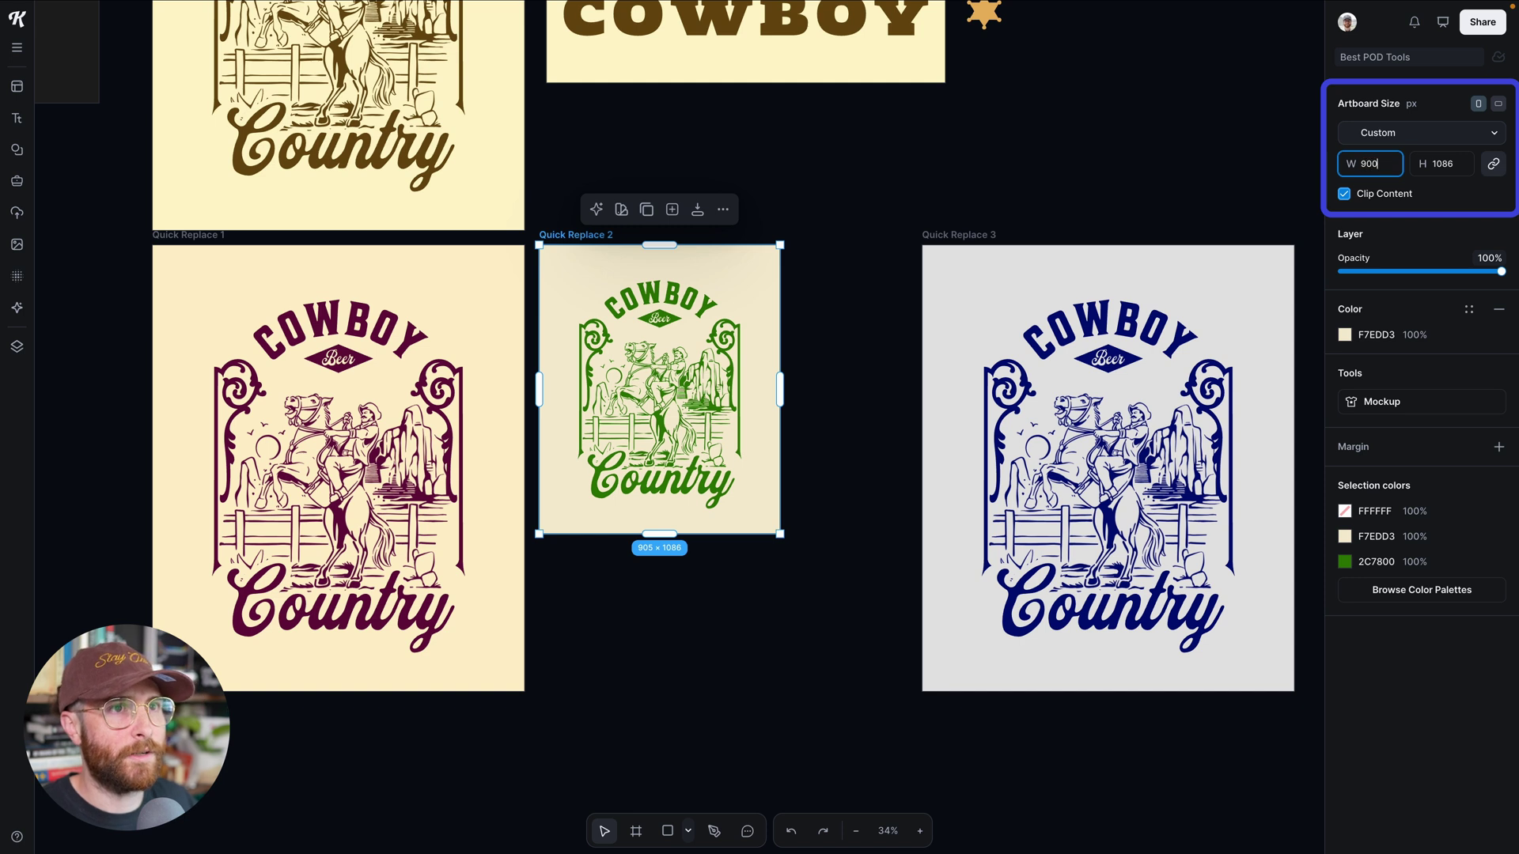
pyautogui.press('Return')
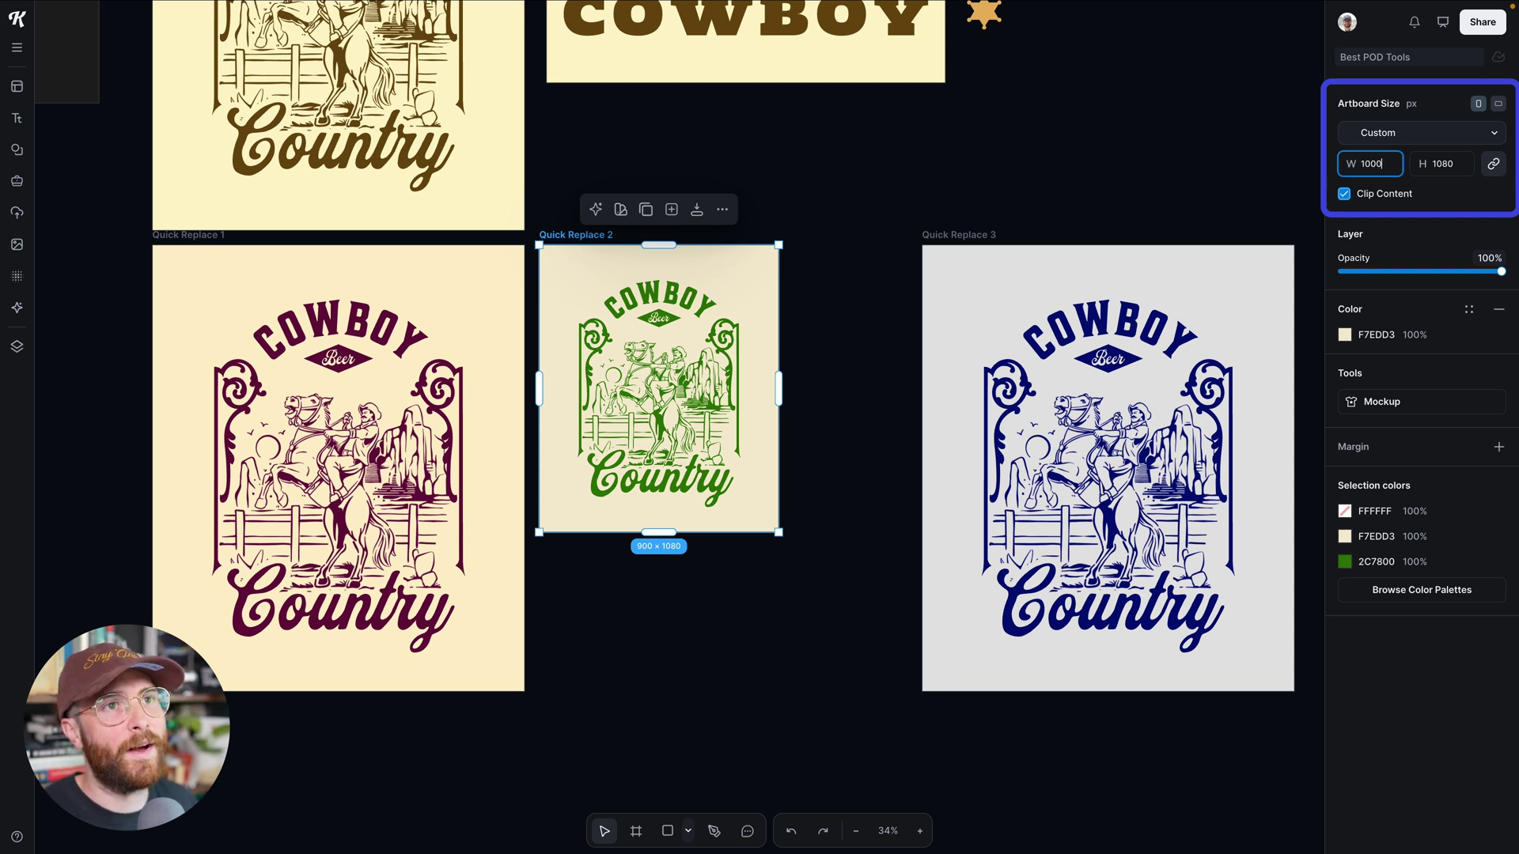
pyautogui.press('Return')
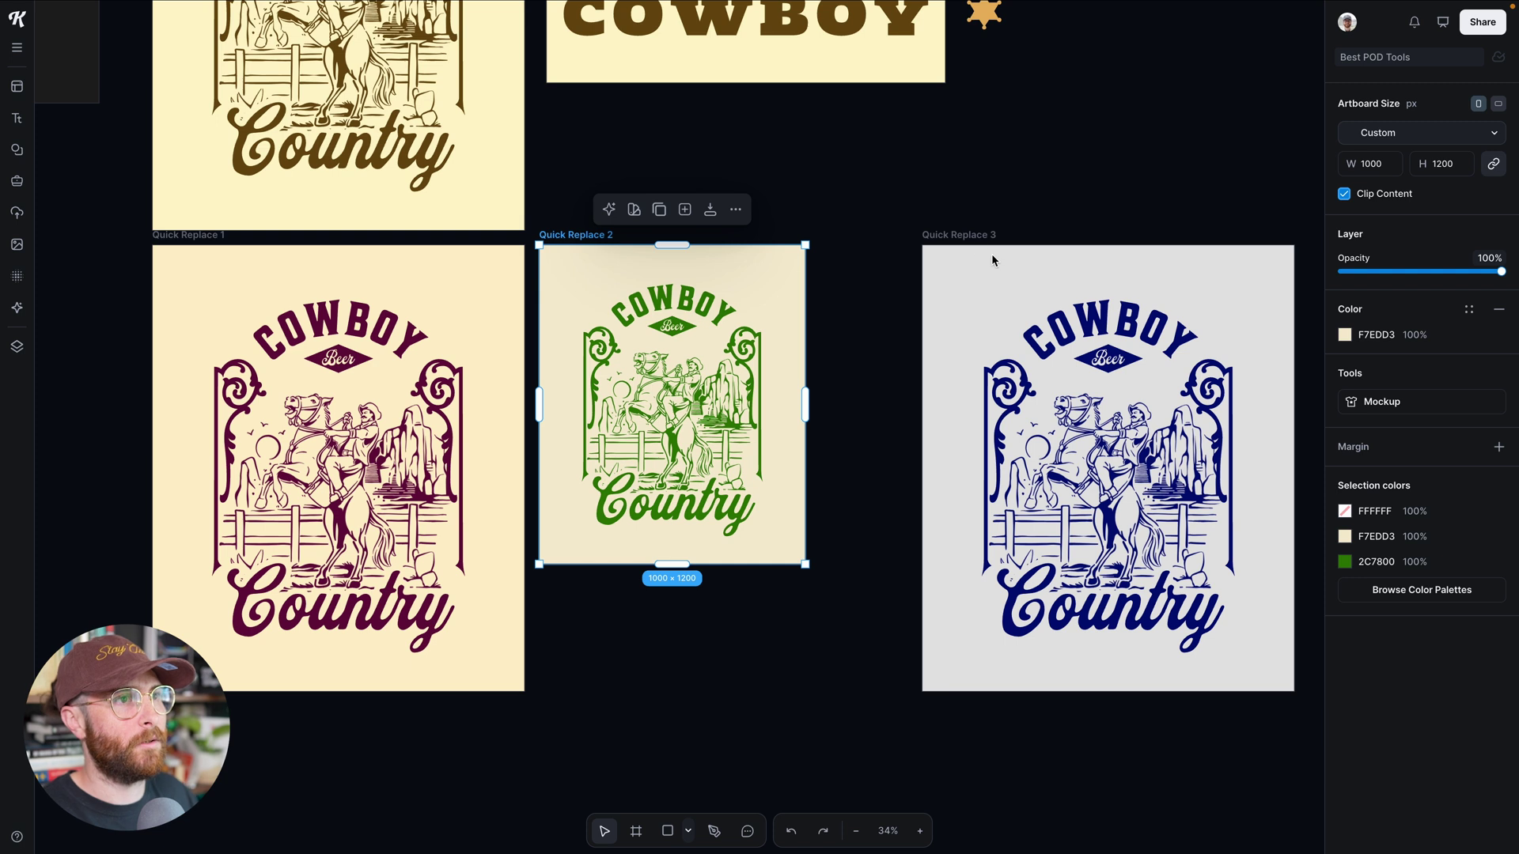
# Shrink the blue poster artboard to about 399 × 479 px and place it right beside the green one.
pyautogui.click(971, 235)
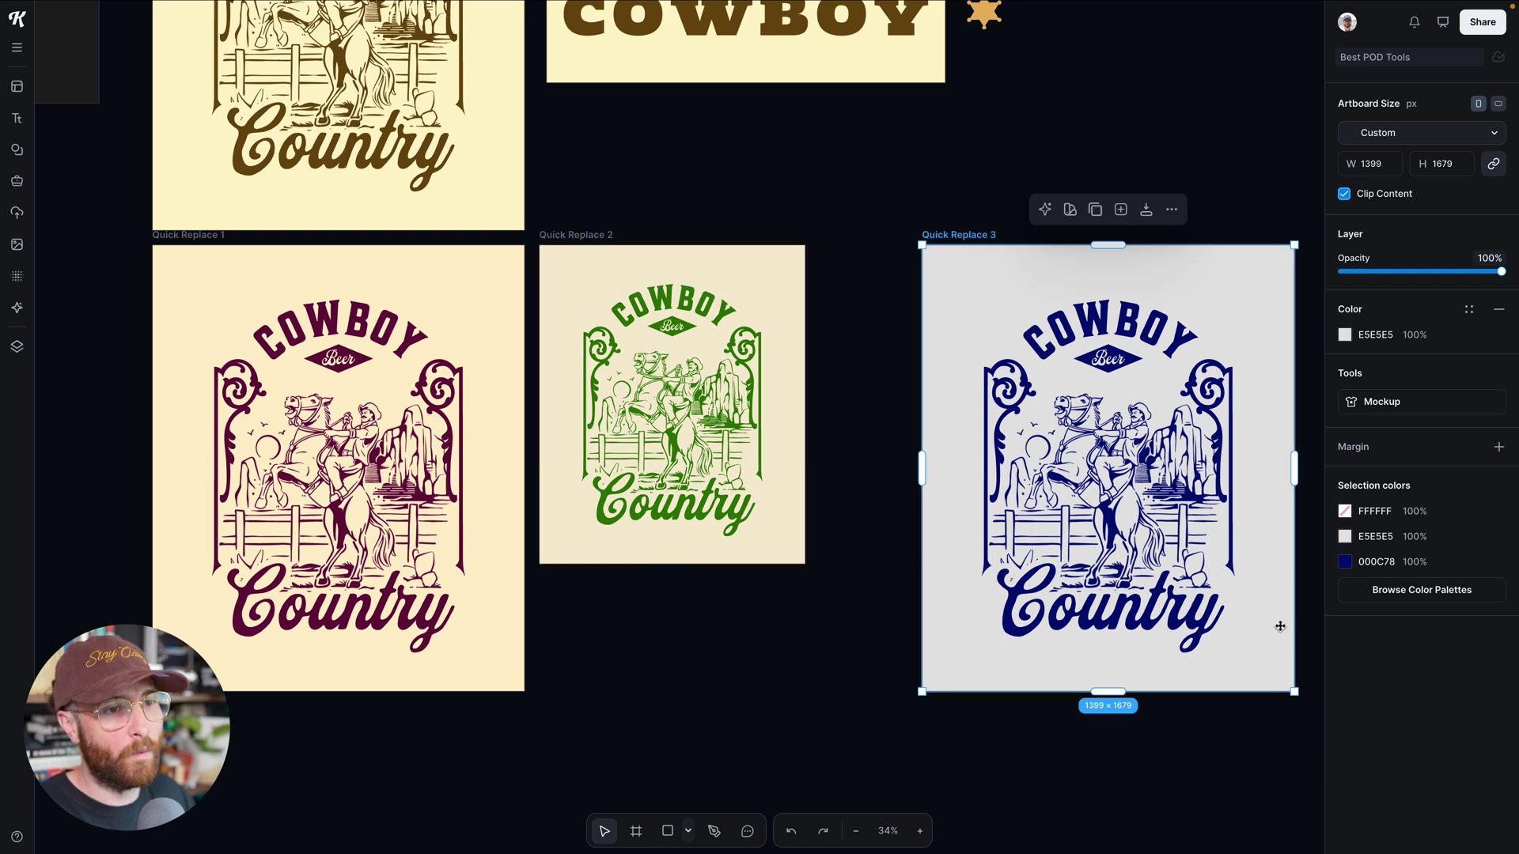
pyautogui.moveTo(1295, 691); pyautogui.dragTo(994, 361)
pyautogui.moveTo(951, 235); pyautogui.dragTo(847, 235)
pyautogui.scroll(3, 881, 298)
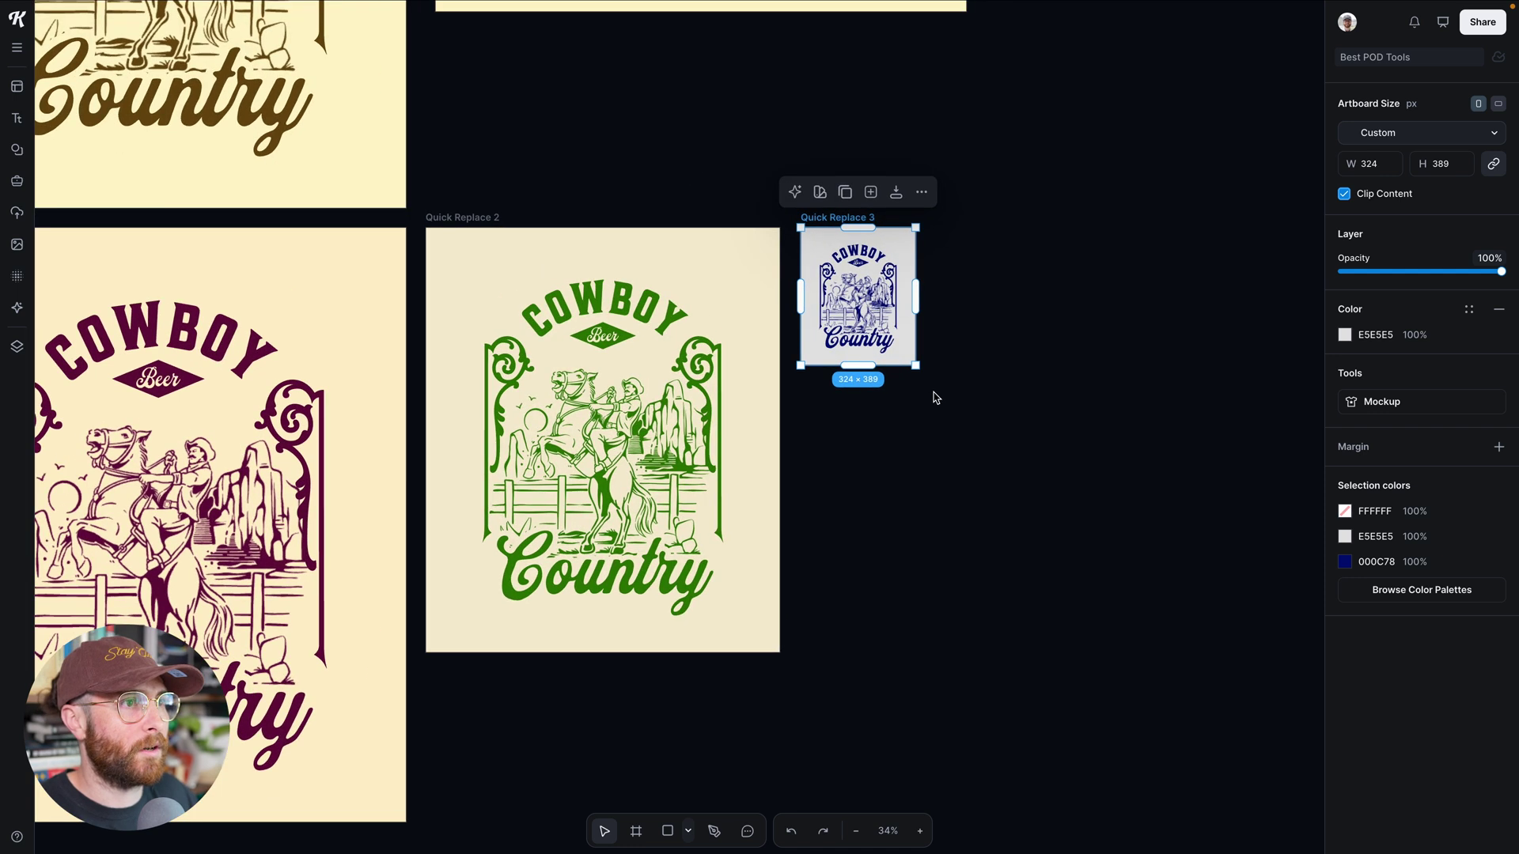
pyautogui.moveTo(918, 369); pyautogui.dragTo(945, 396)
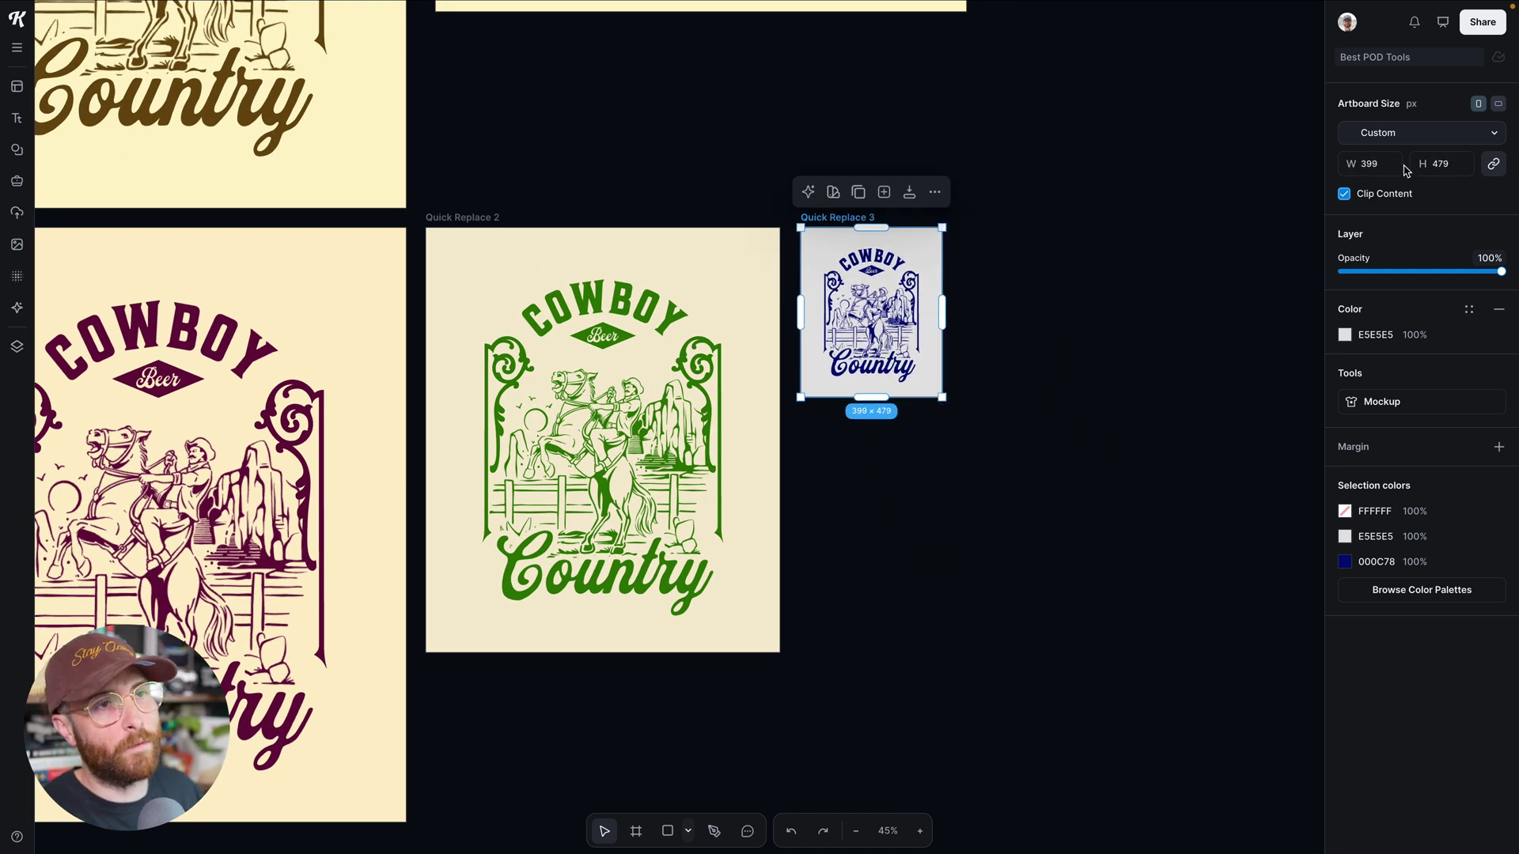
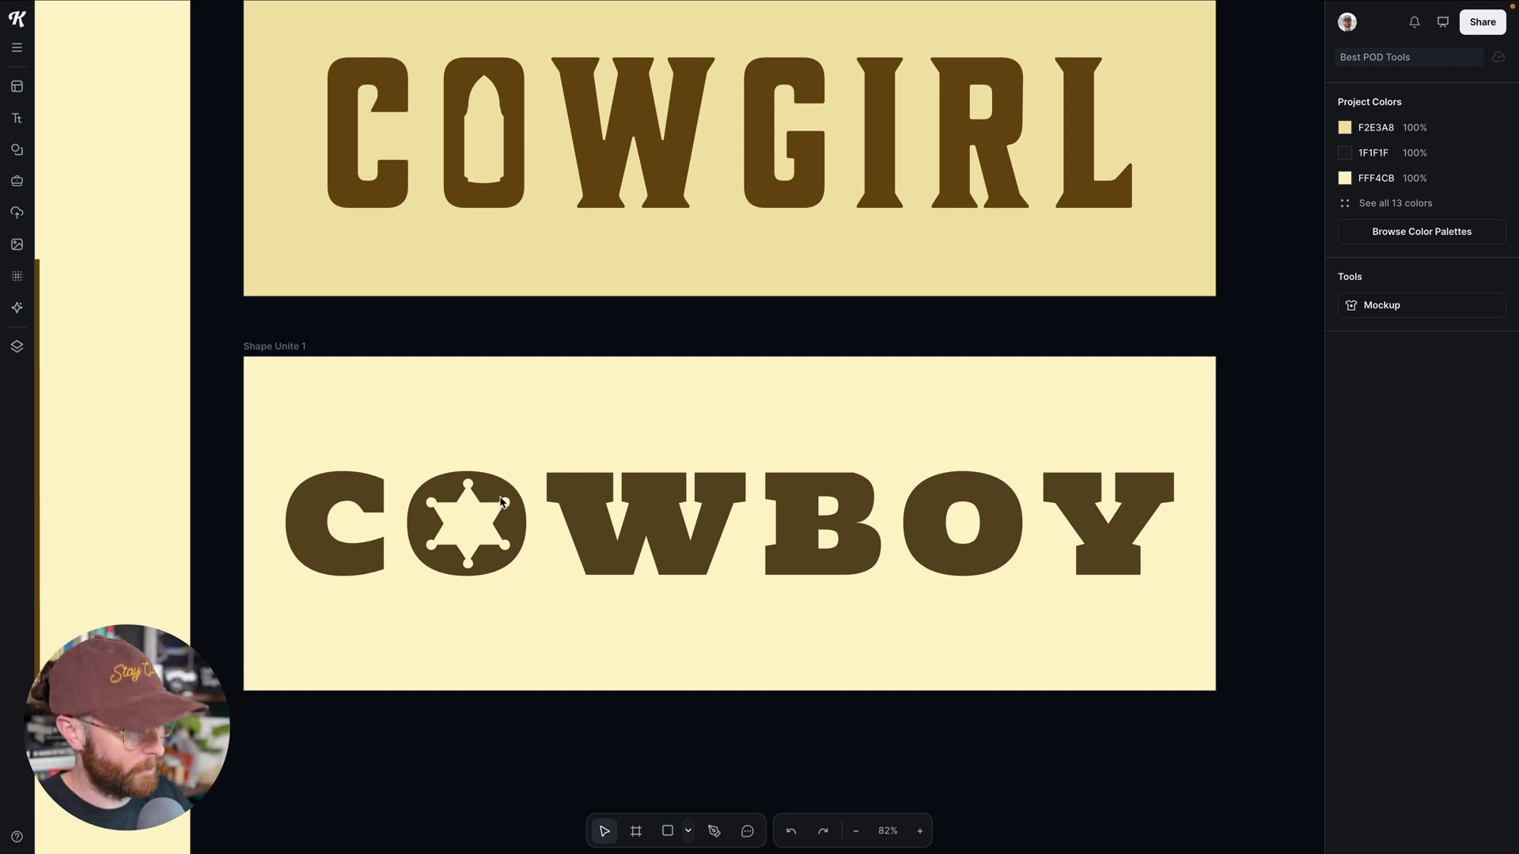
# Try raising two anchor points on the upper edge of the first O in the COWBOY lettering, undo both moves and leave point editing.
pyautogui.scroll(5, 500, 502)
pyautogui.click(473, 491)
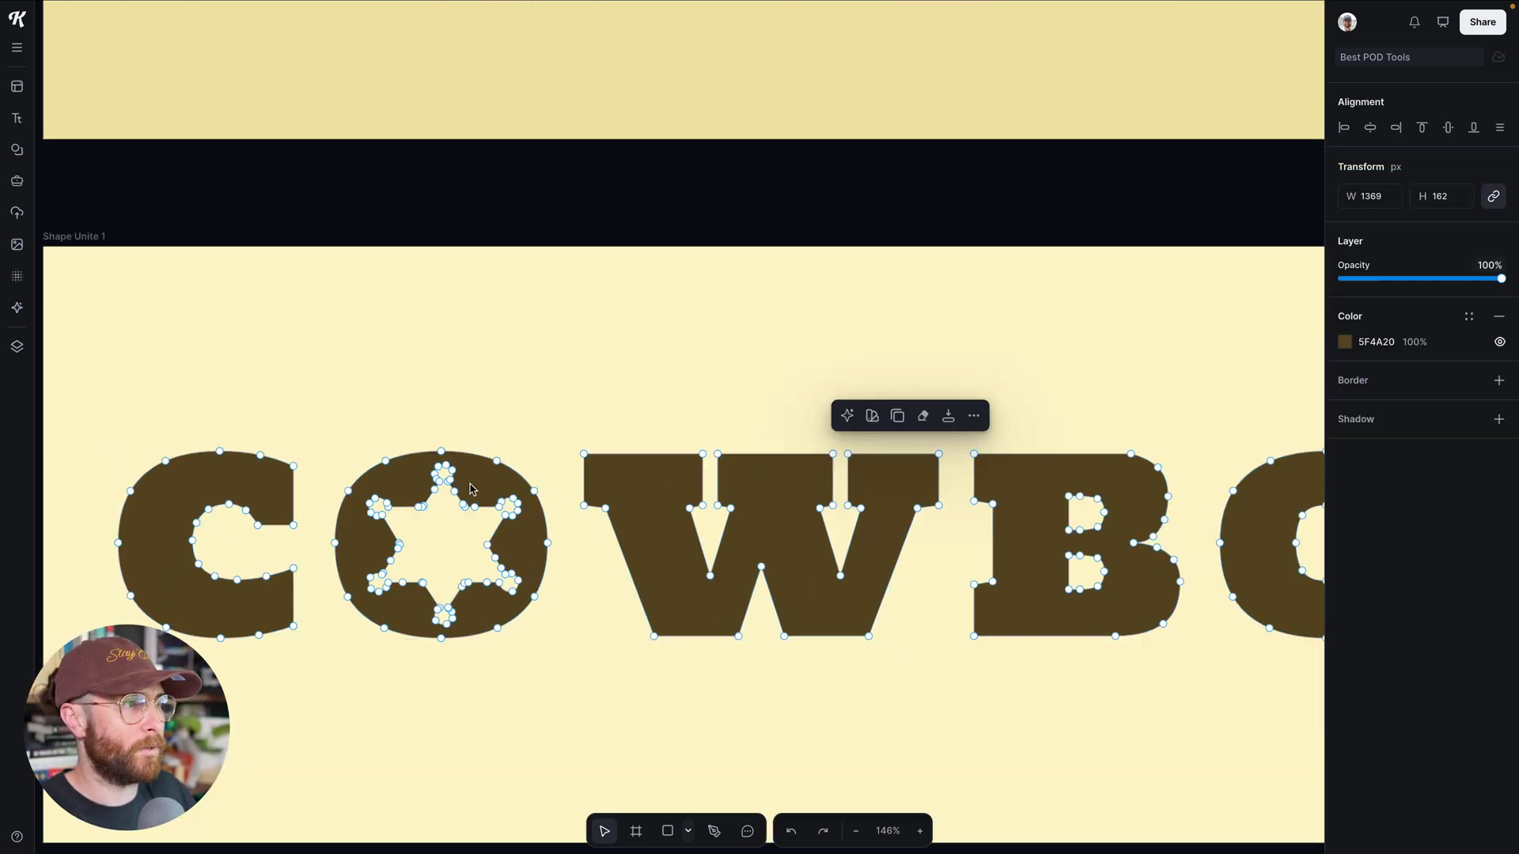
pyautogui.scroll(5, 469, 488)
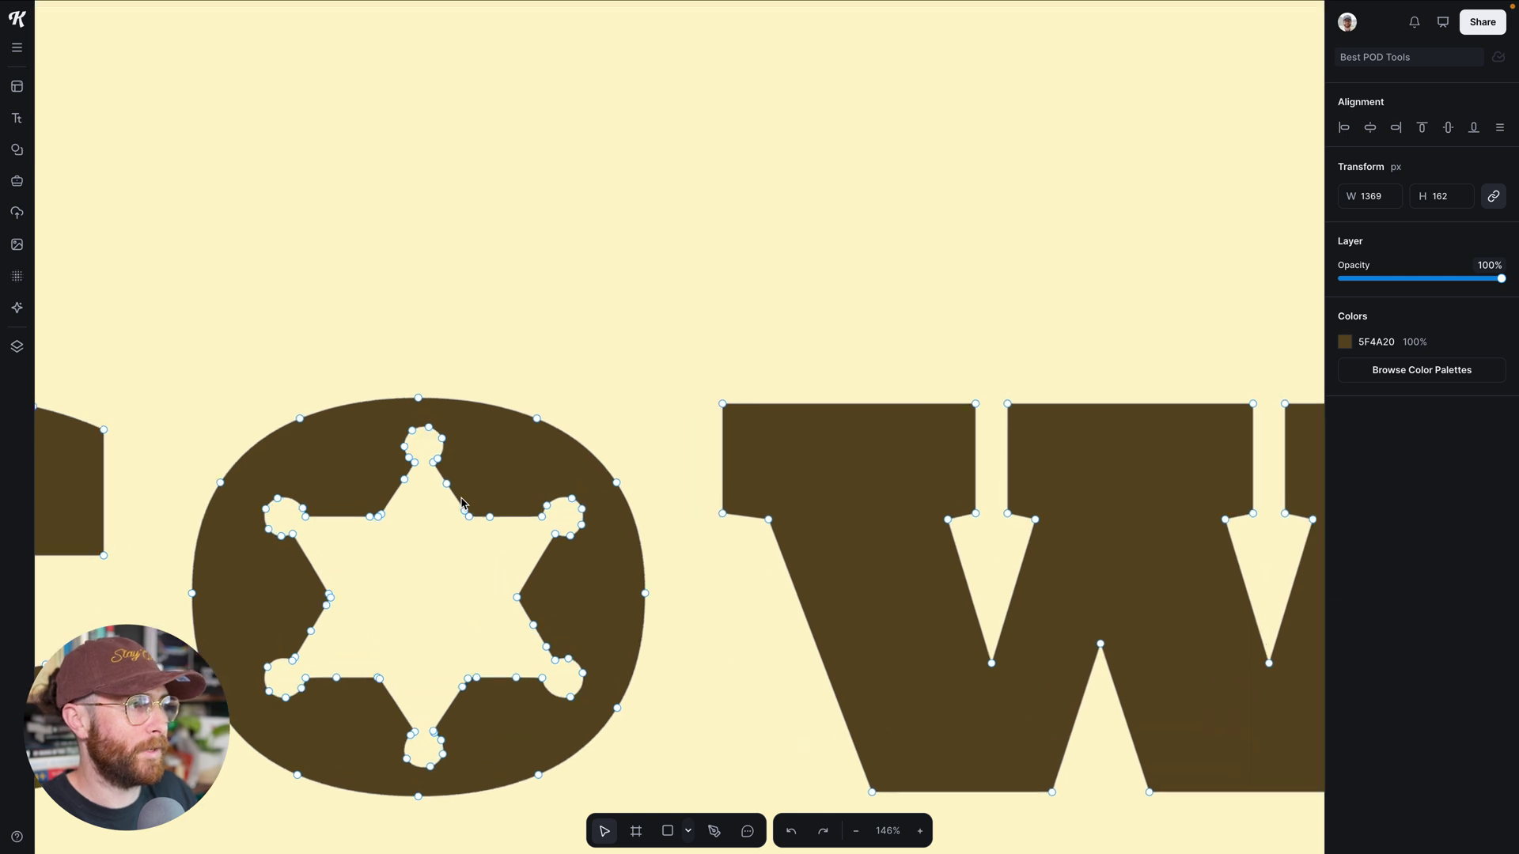
pyautogui.moveTo(299, 419); pyautogui.dragTo(315, 386)
pyautogui.moveTo(420, 401); pyautogui.dragTo(416, 367)
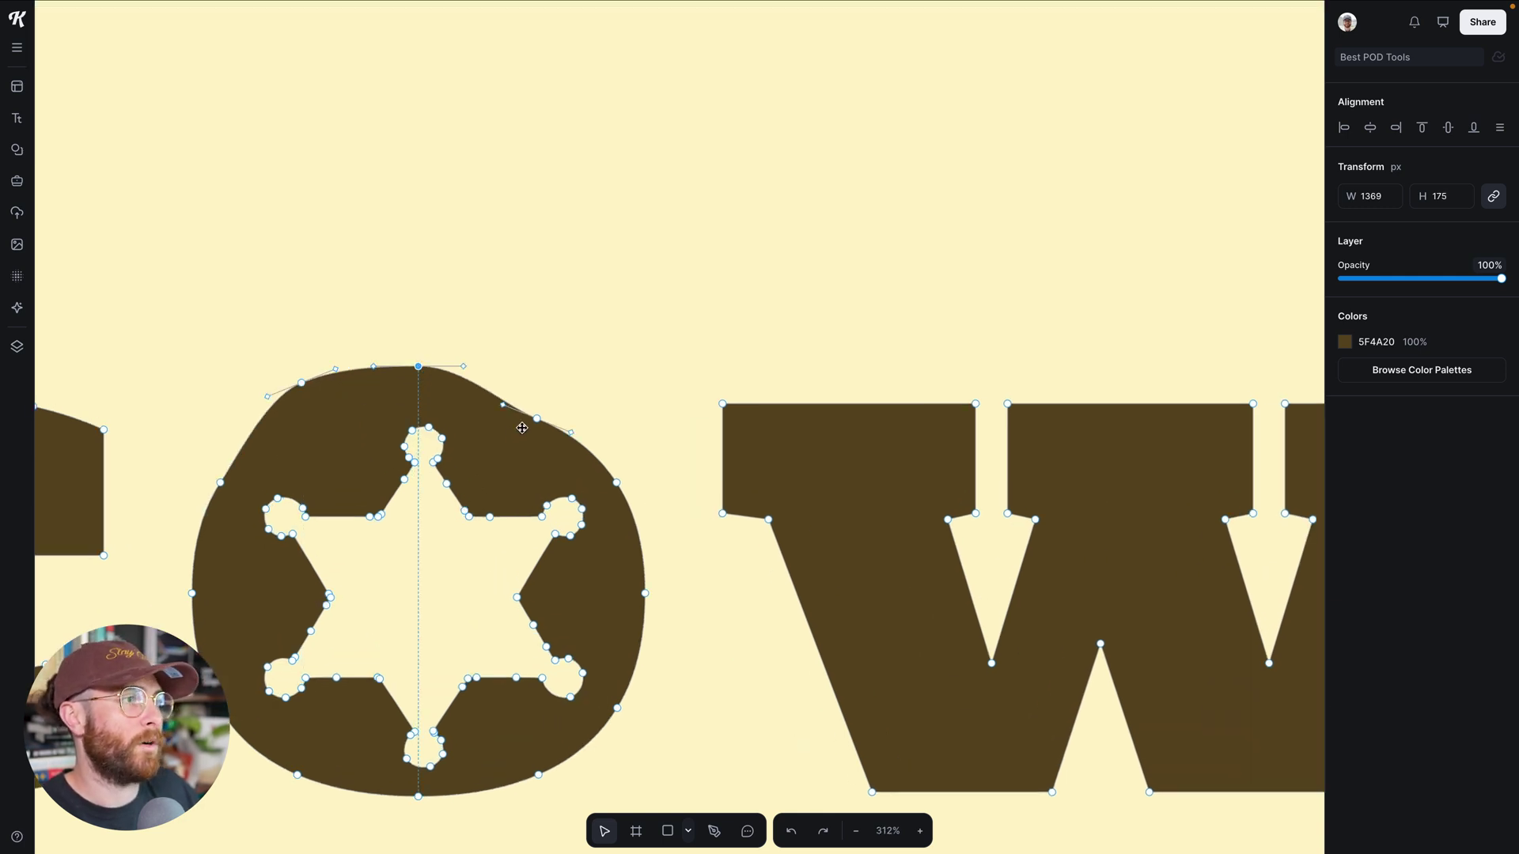
pyautogui.hotkey('ctrl', 'z')
pyautogui.hotkey('ctrl', 'z')
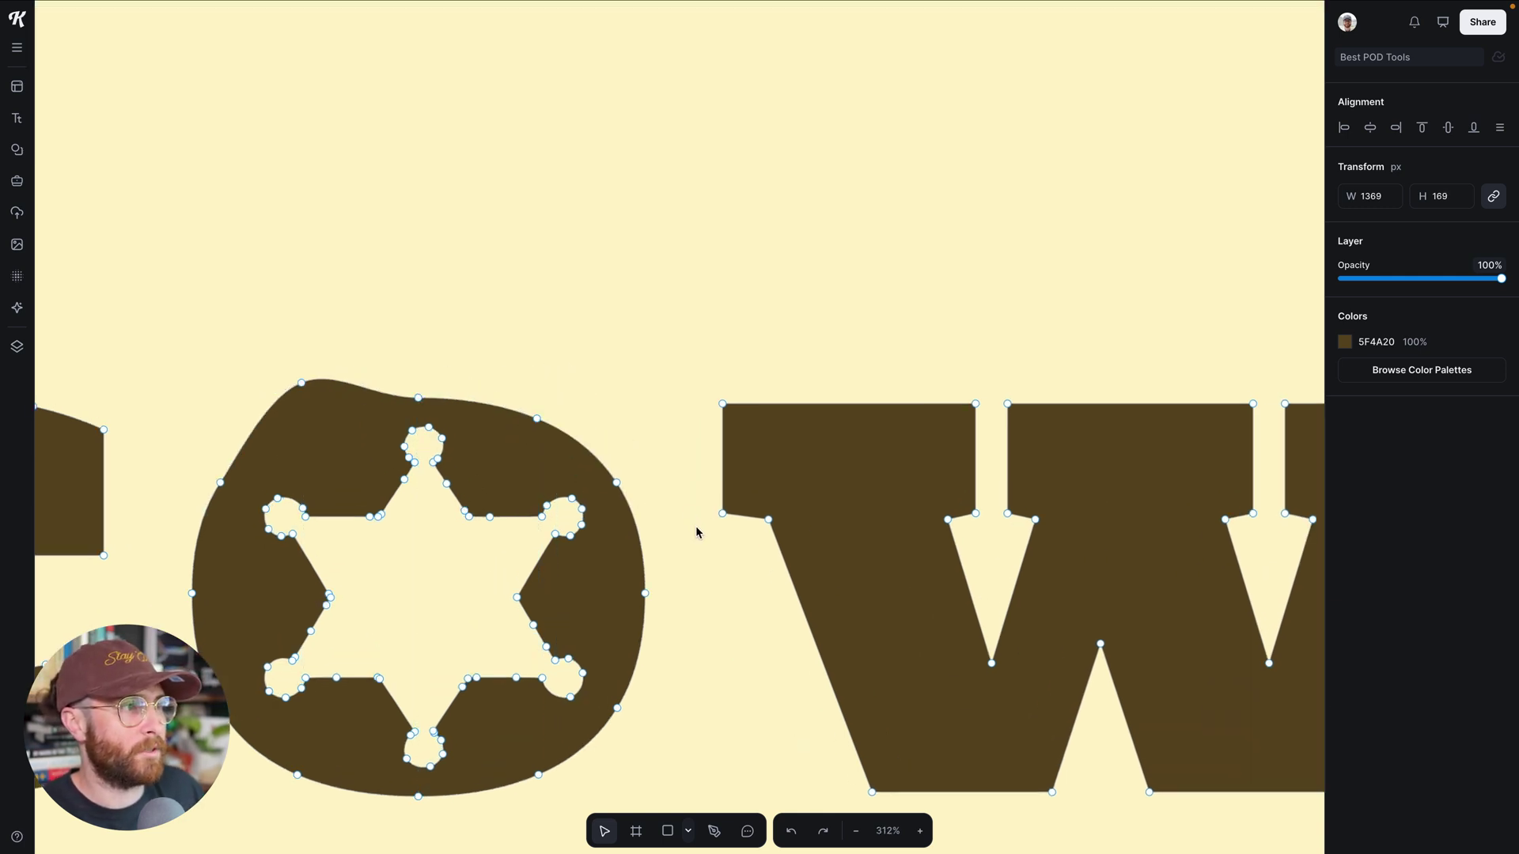
pyautogui.scroll(-3, 710, 572)
pyautogui.scroll(2, 716, 604)
pyautogui.scroll(-5, 719, 614)
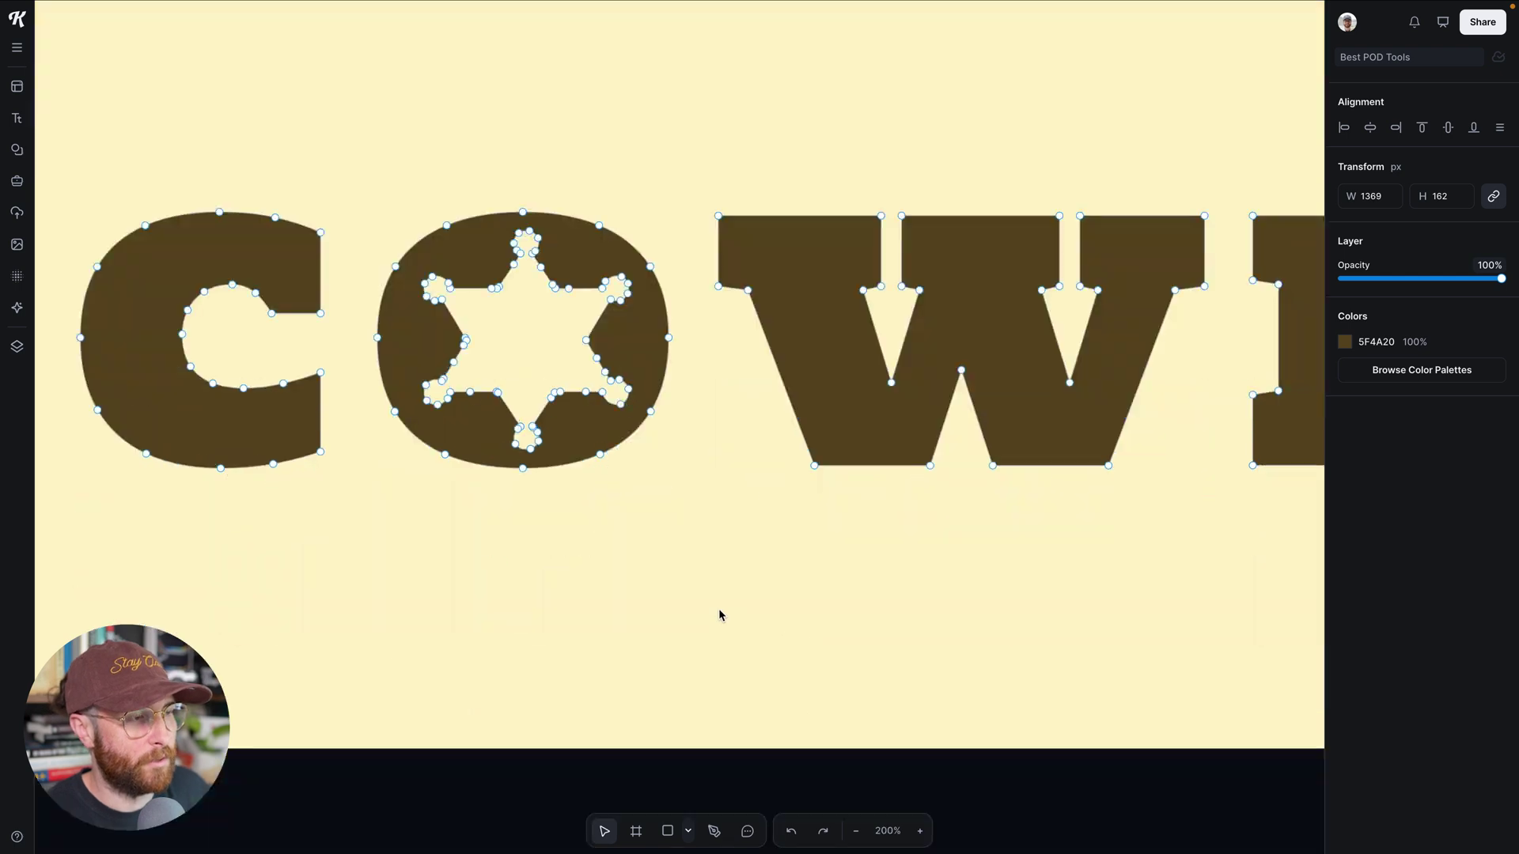
pyautogui.scroll(-3, 719, 614)
pyautogui.press('Escape')
# Select the original brown Cowboy Beer Country artboard and open the project download settings for it.
pyautogui.scroll(2, 736, 614)
pyautogui.scroll(-3, 736, 613)
pyautogui.scroll(-2, 736, 612)
pyautogui.scroll(-1, 736, 612)
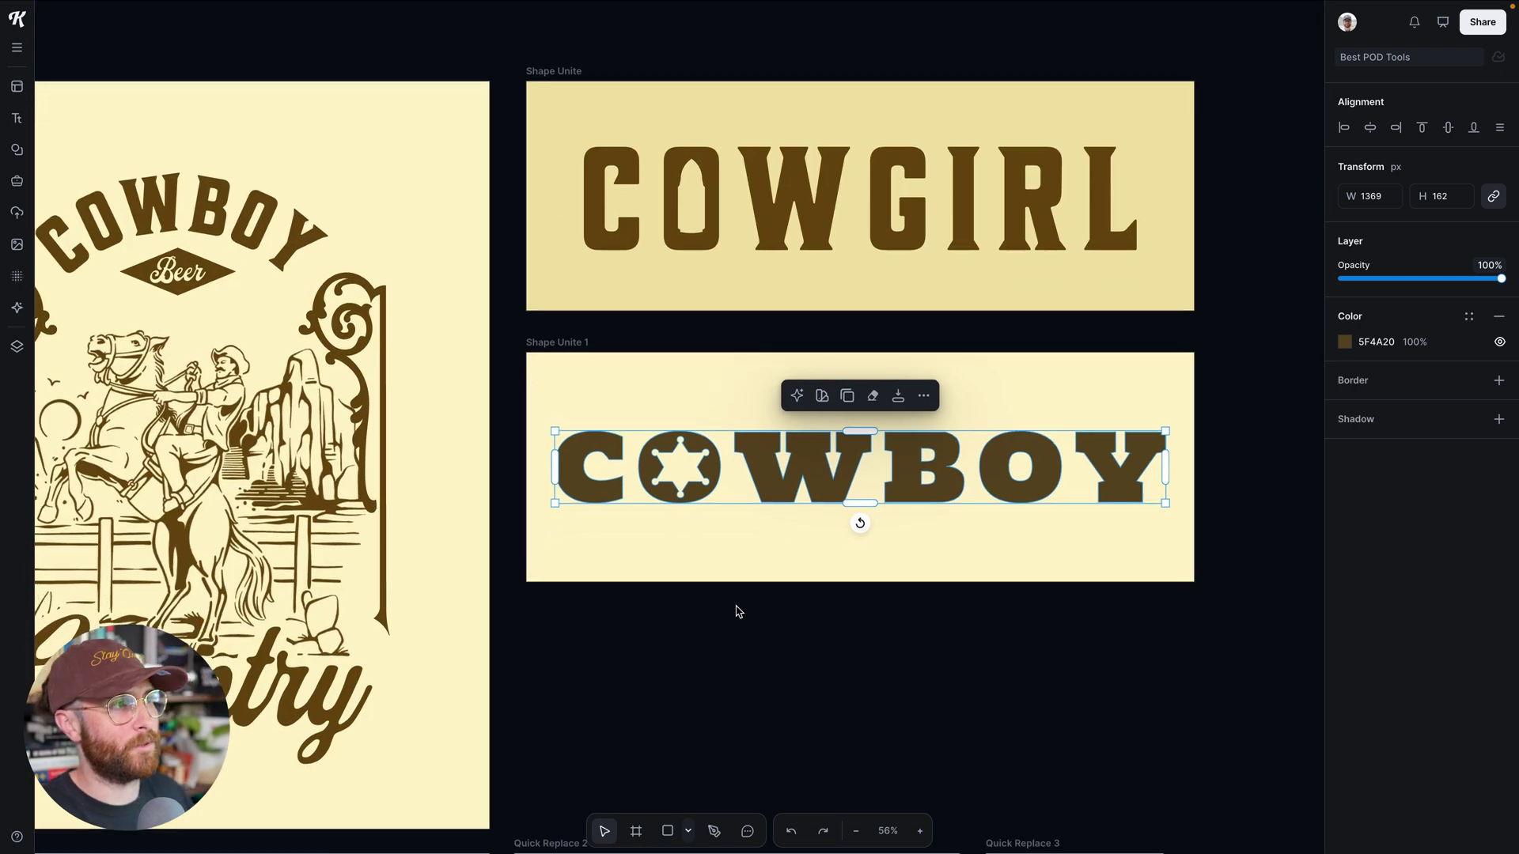
pyautogui.hscroll(-10, 736, 612)
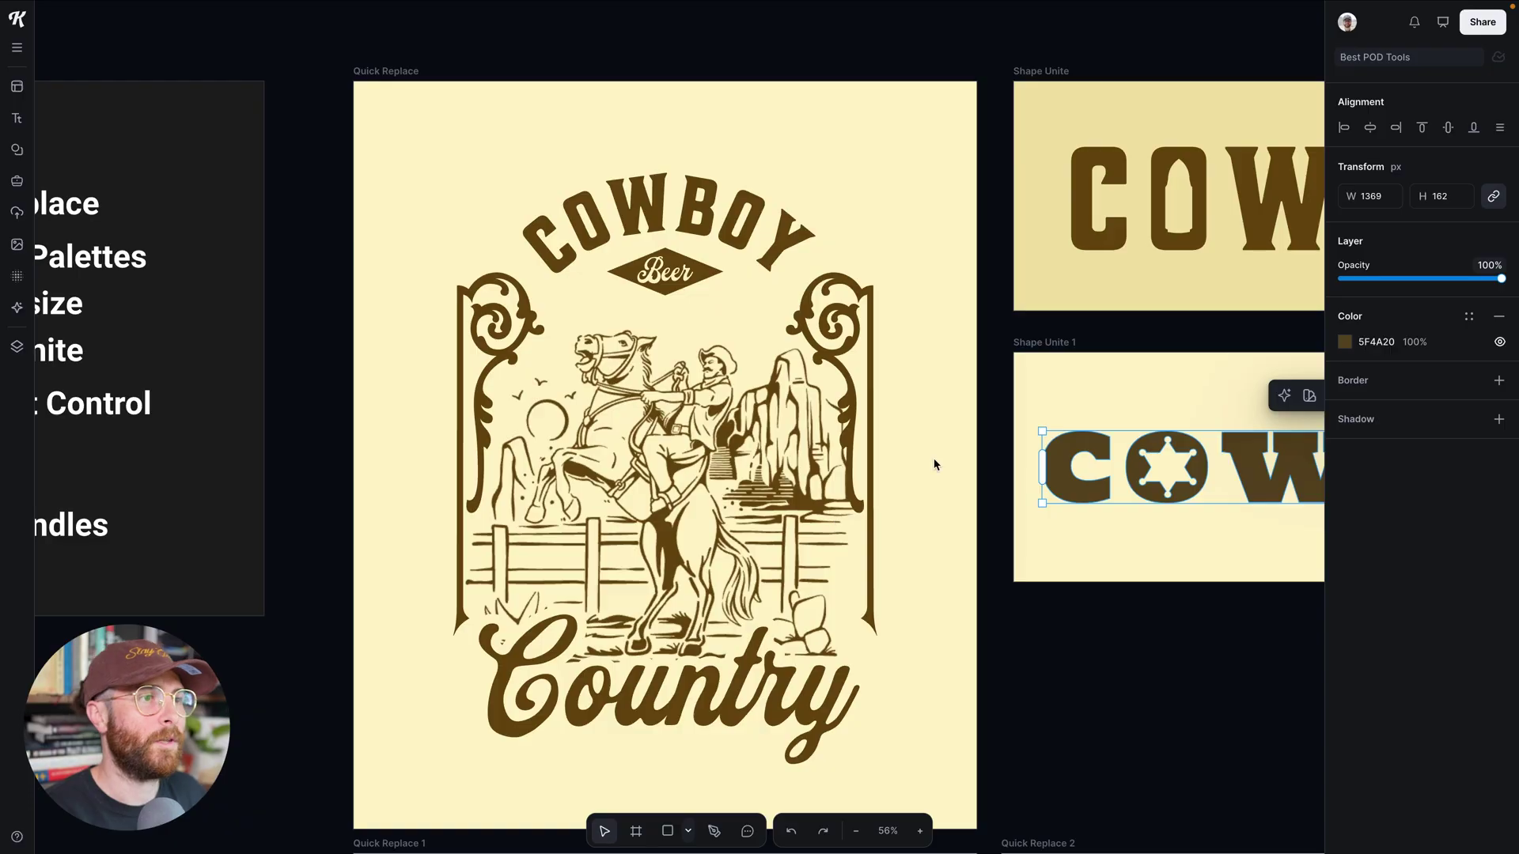
pyautogui.click(993, 479)
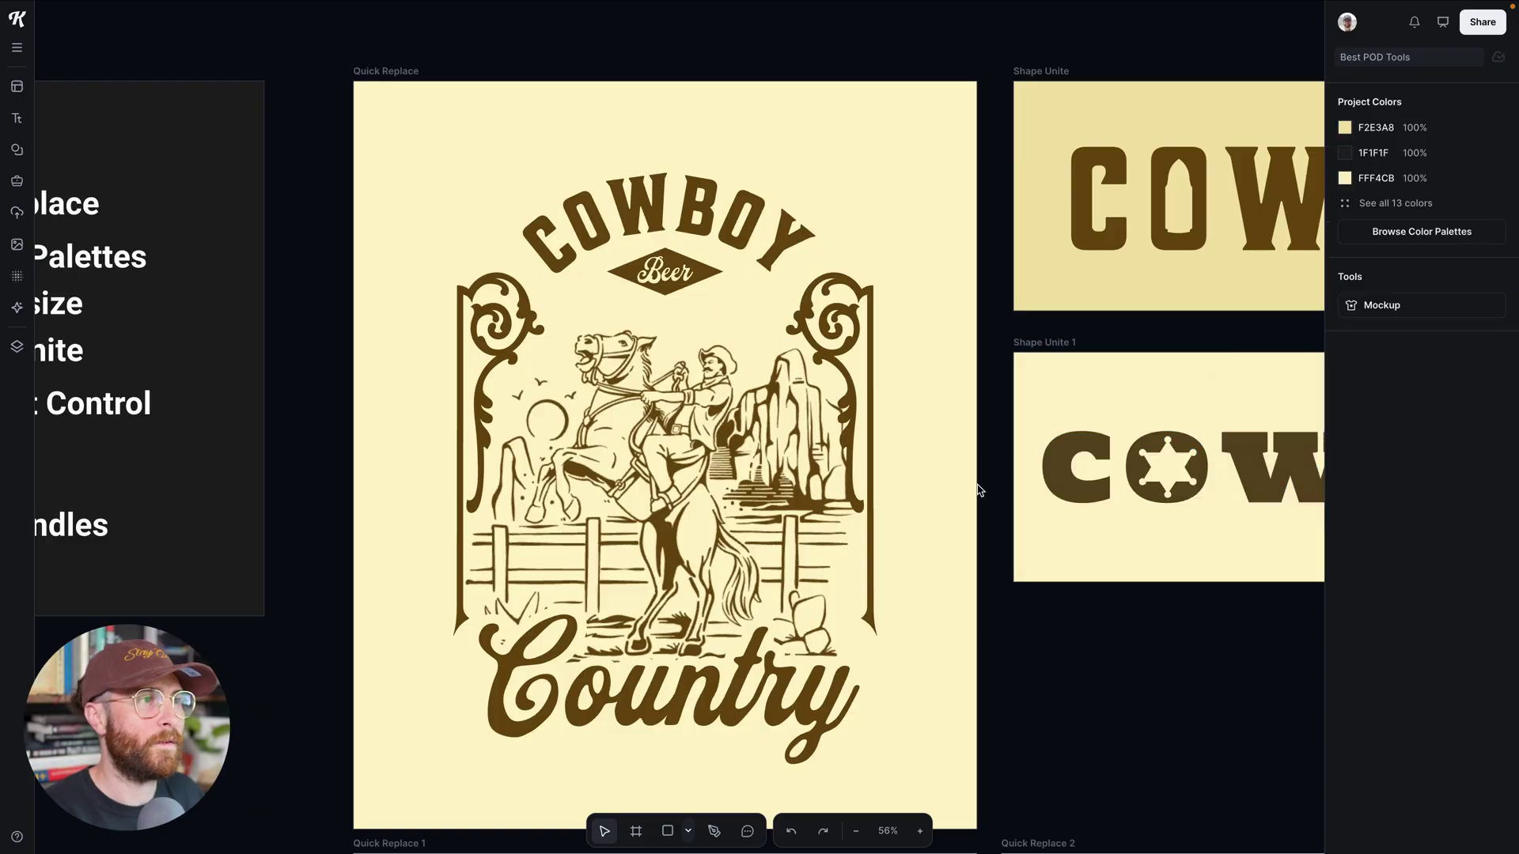
pyautogui.click(367, 68)
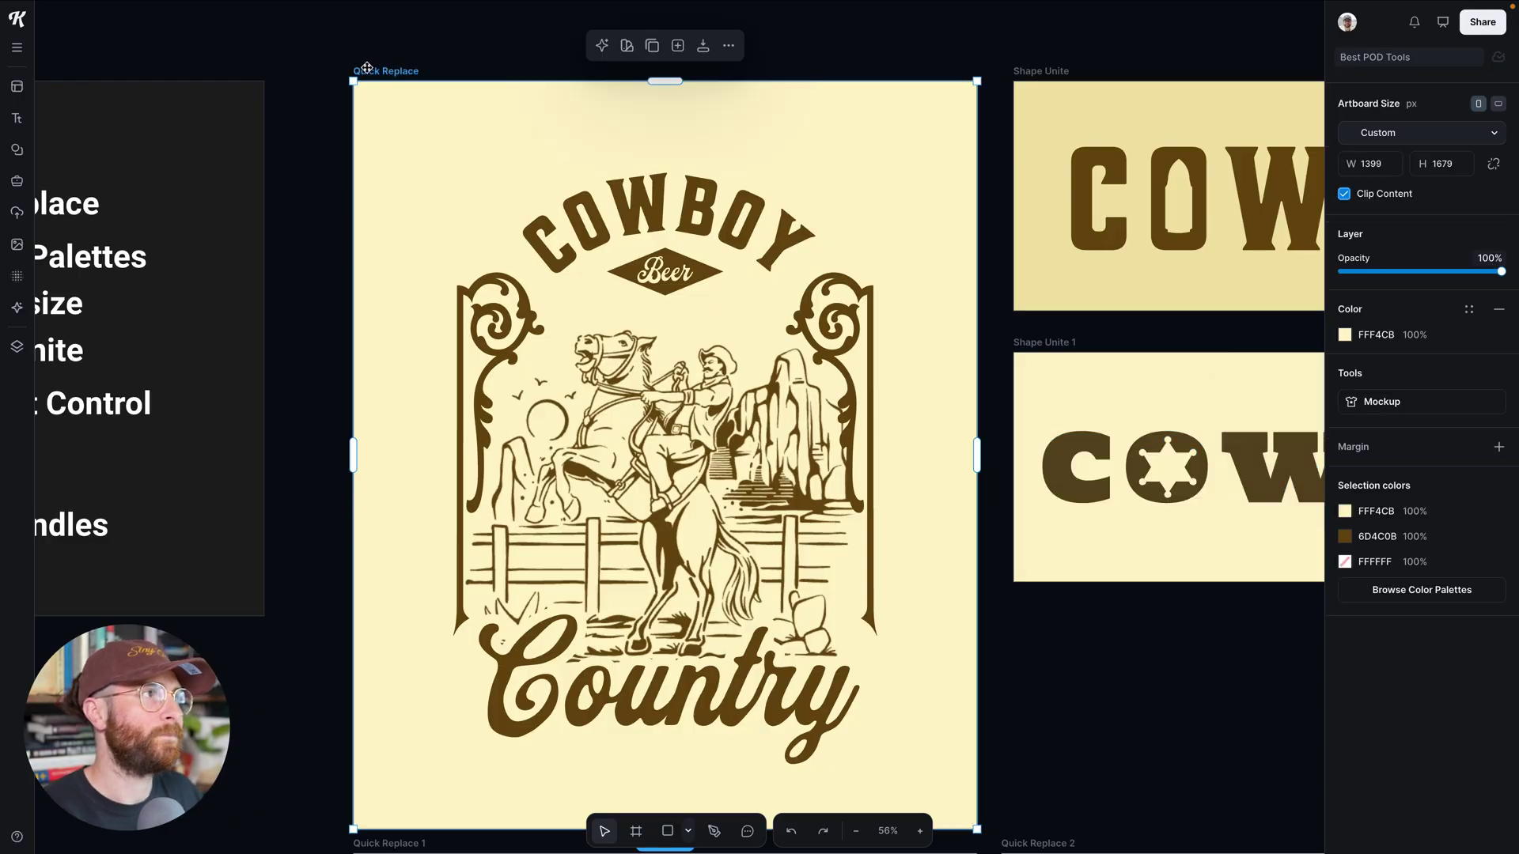
pyautogui.click(1484, 23)
pyautogui.click(1363, 214)
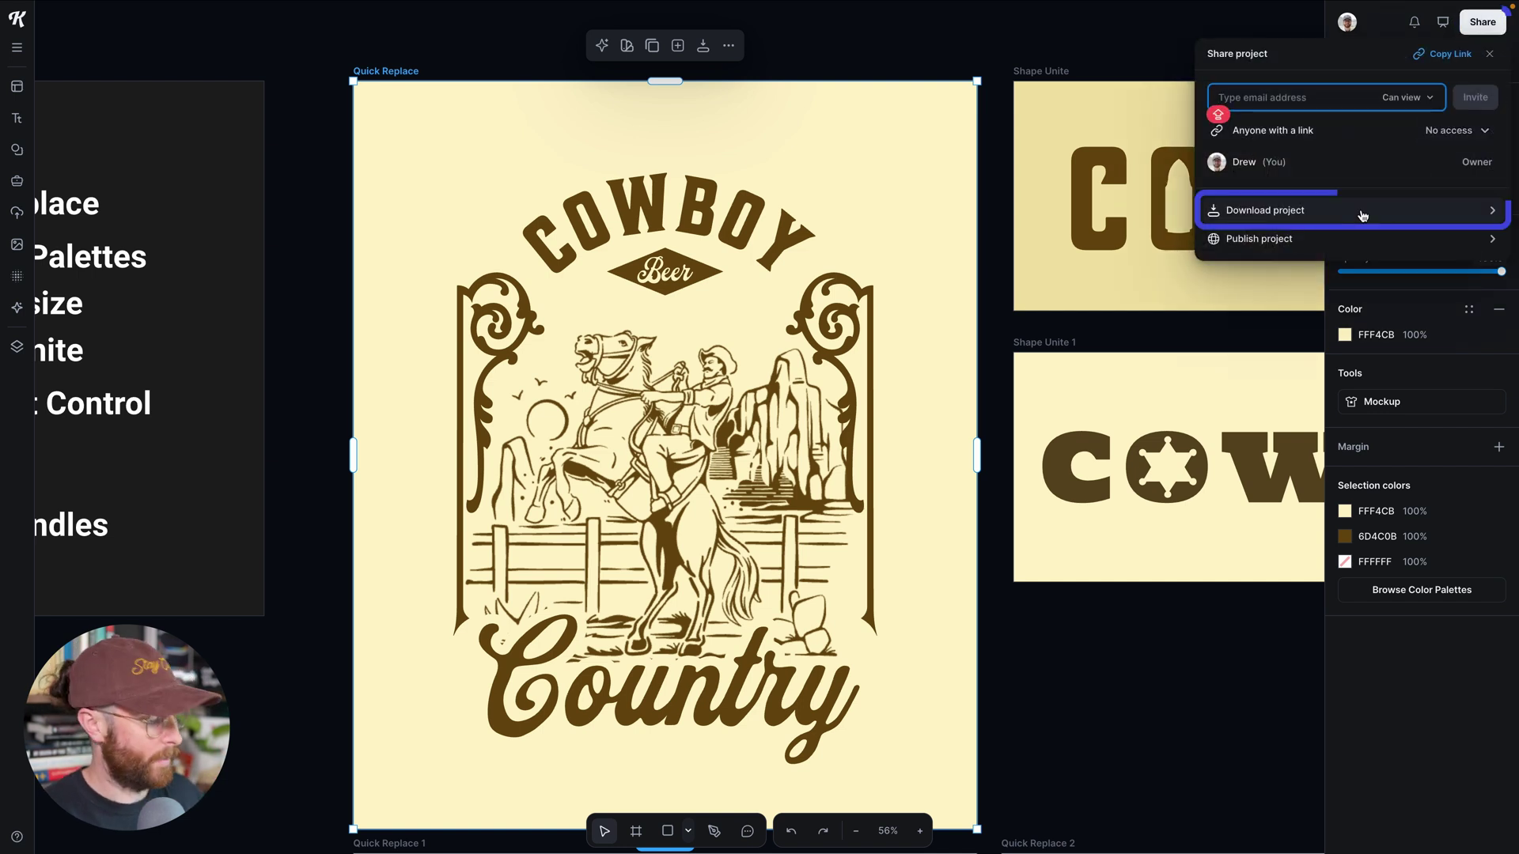
pyautogui.click(1362, 214)
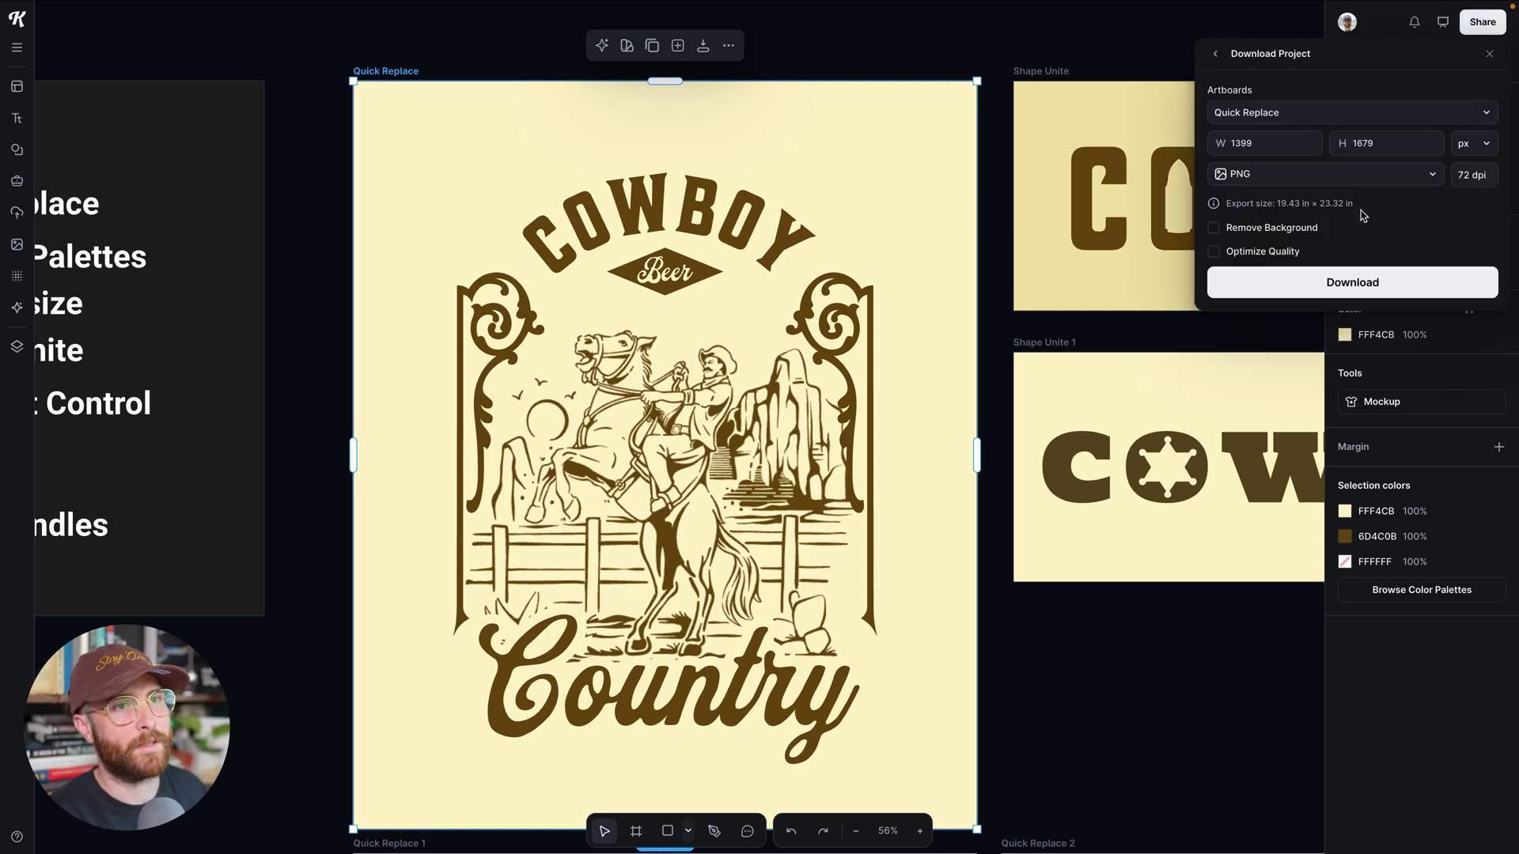
# Set up a PNG export with Remove Background enabled at 4500 × 5400 px, and close the download settings.
pyautogui.click(1366, 174)
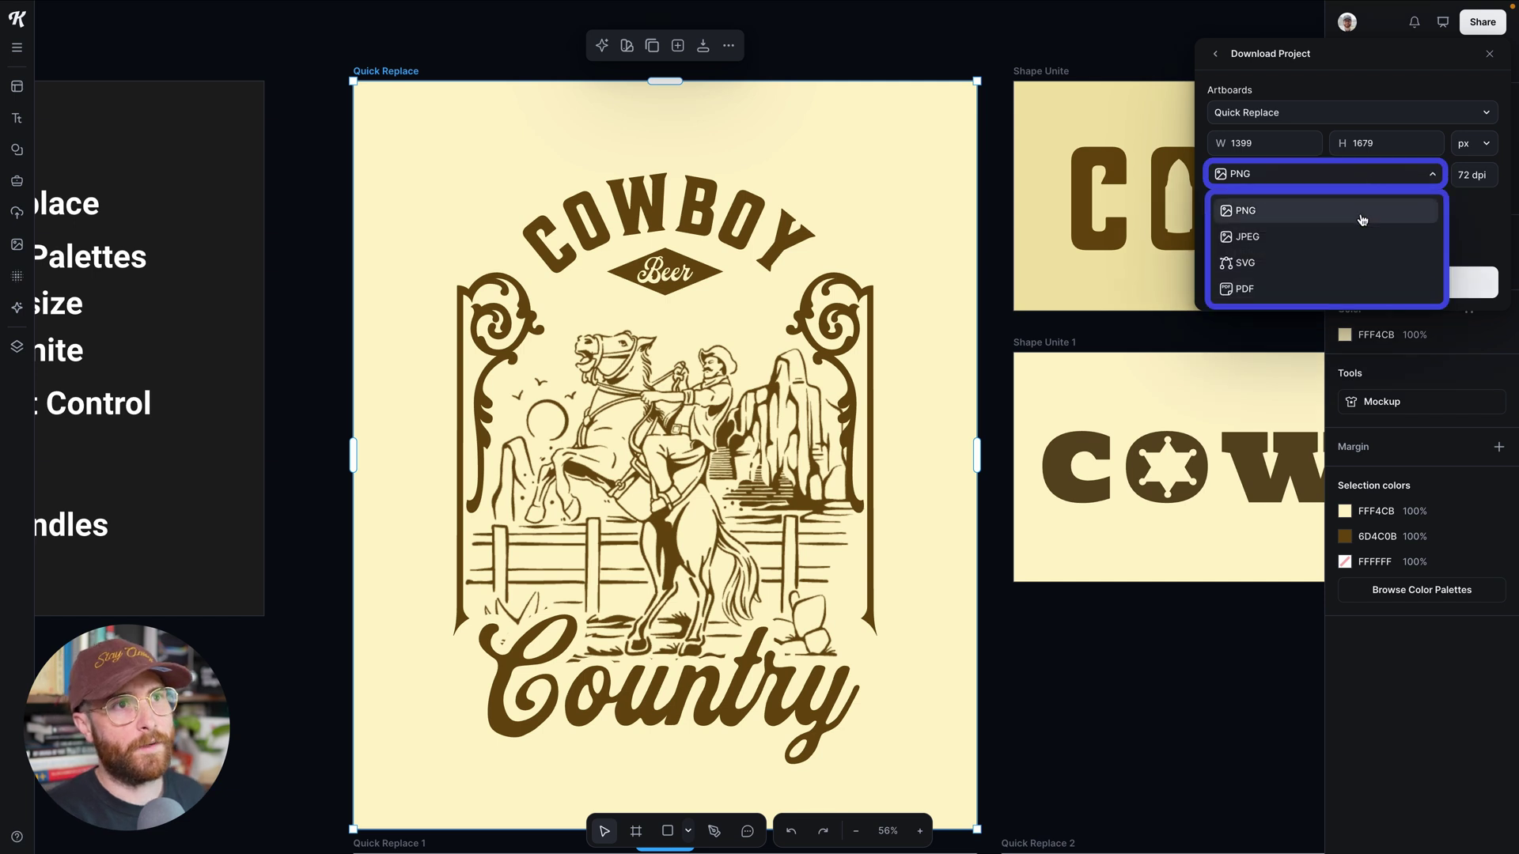
pyautogui.click(1344, 176)
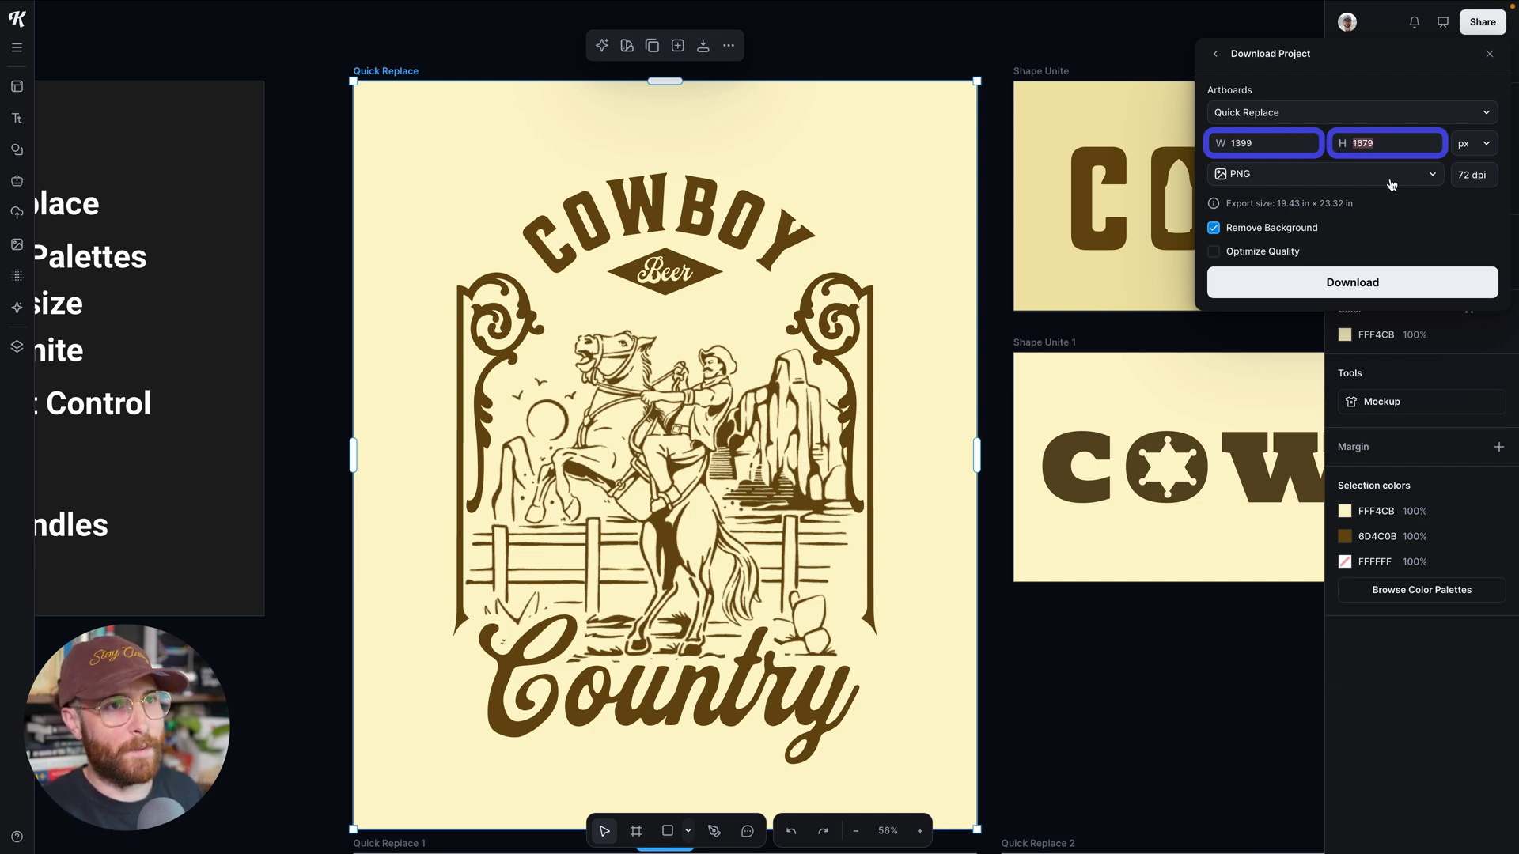
pyautogui.click(1479, 182)
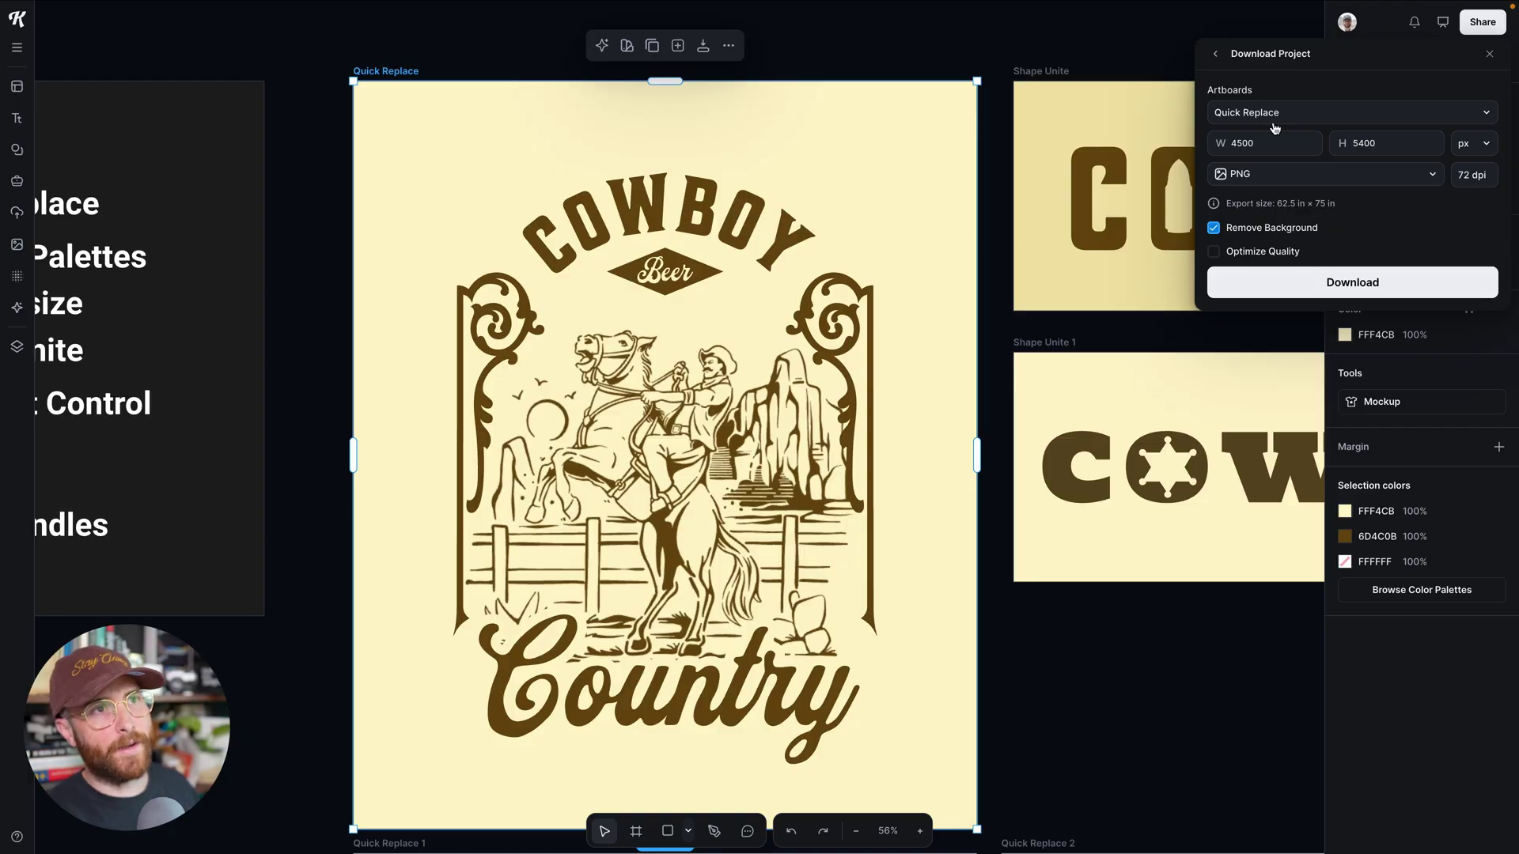
pyautogui.click(1183, 69)
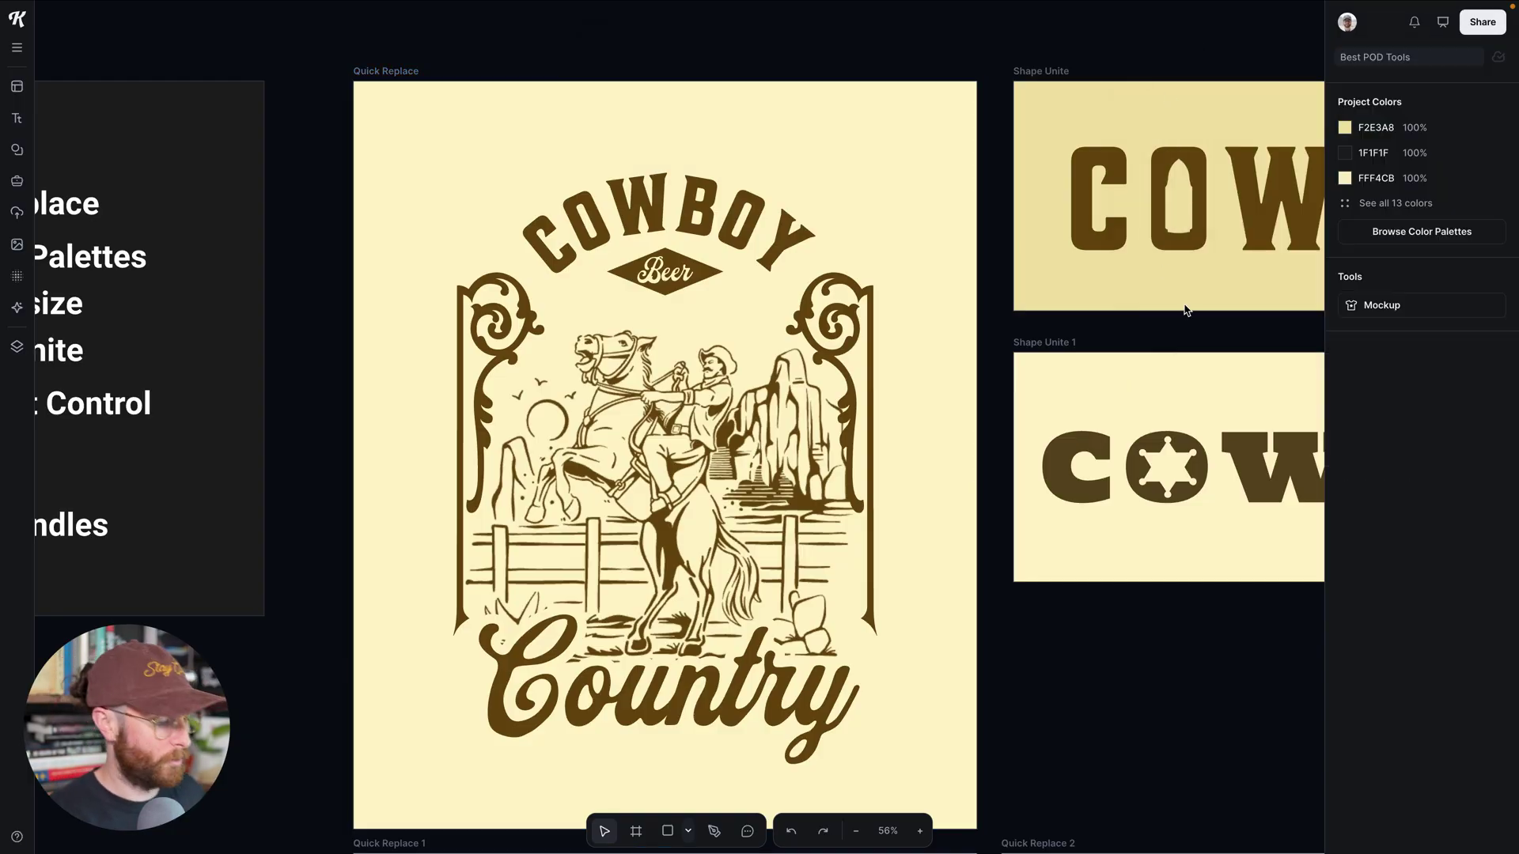
# Select the COWBOY lettering on the Shape Unite 1 artboard and open its Quick Export options.
pyautogui.scroll(-2, 1201, 322)
pyautogui.hscroll(1, 1200, 322)
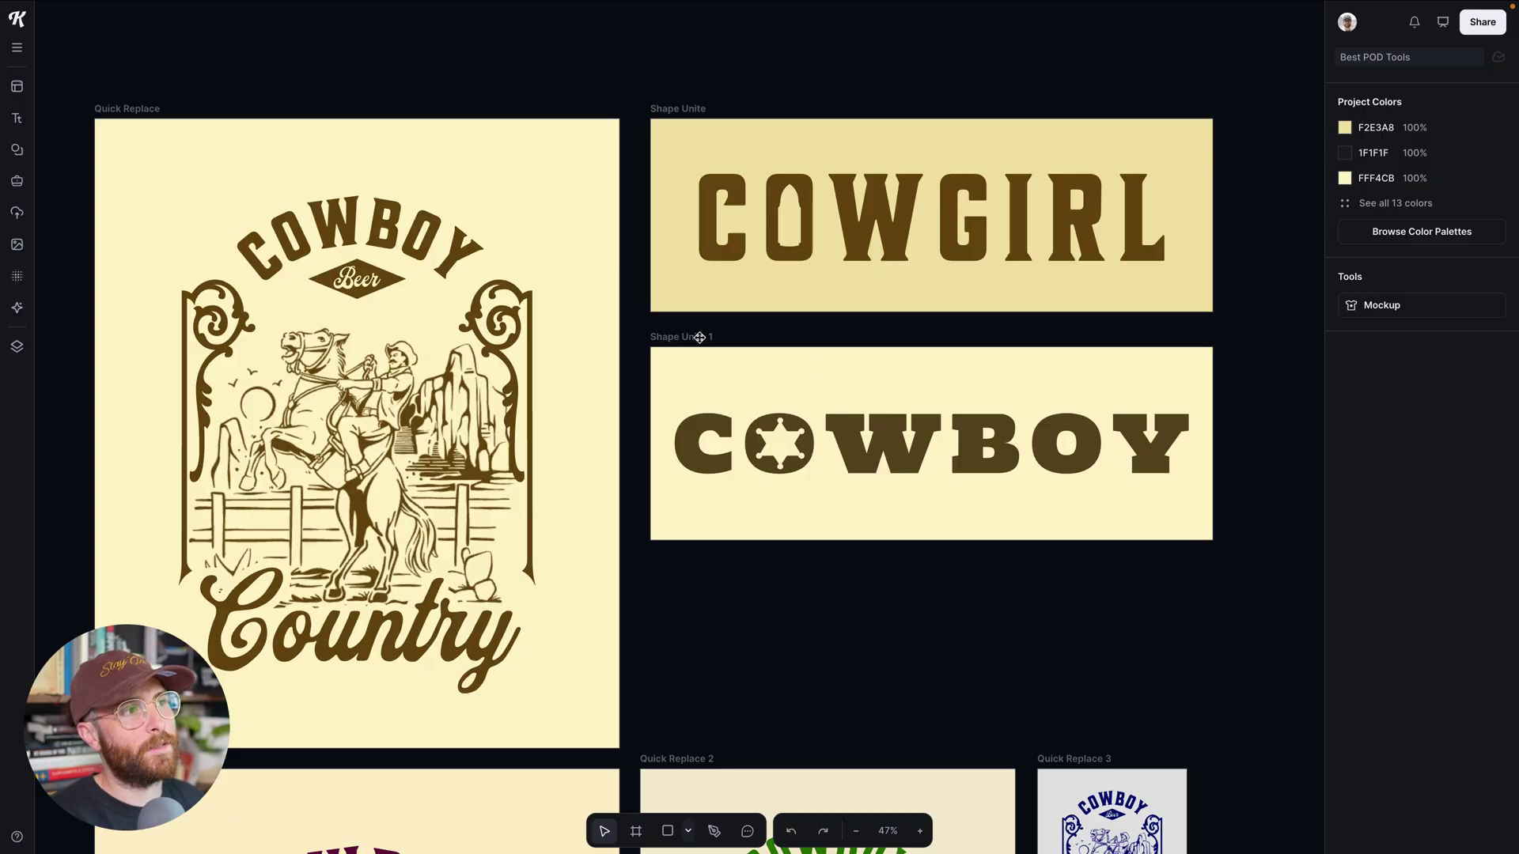
pyautogui.click(699, 337)
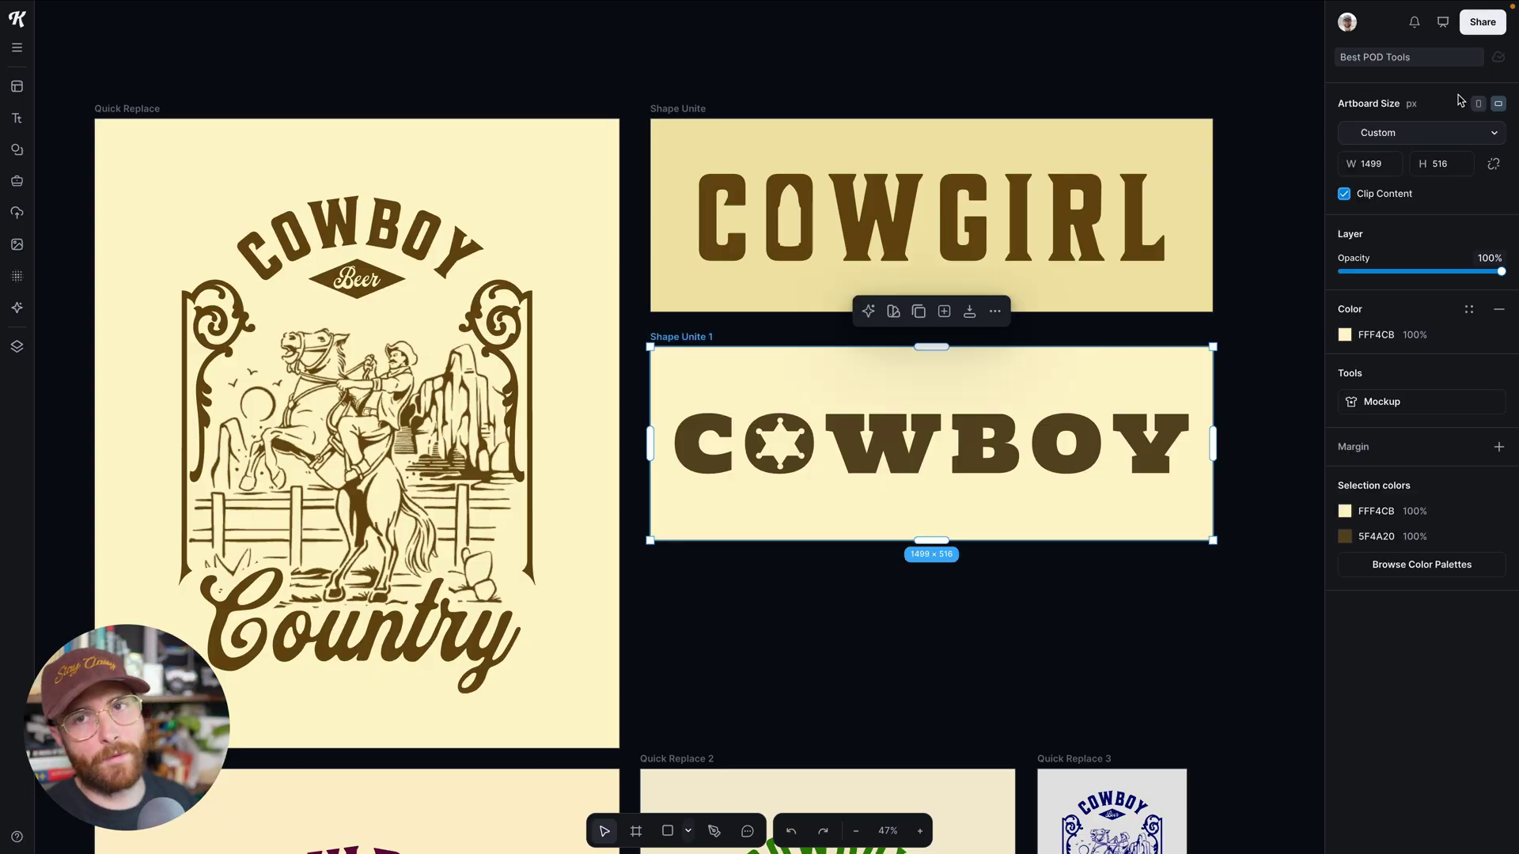
pyautogui.click(1088, 461)
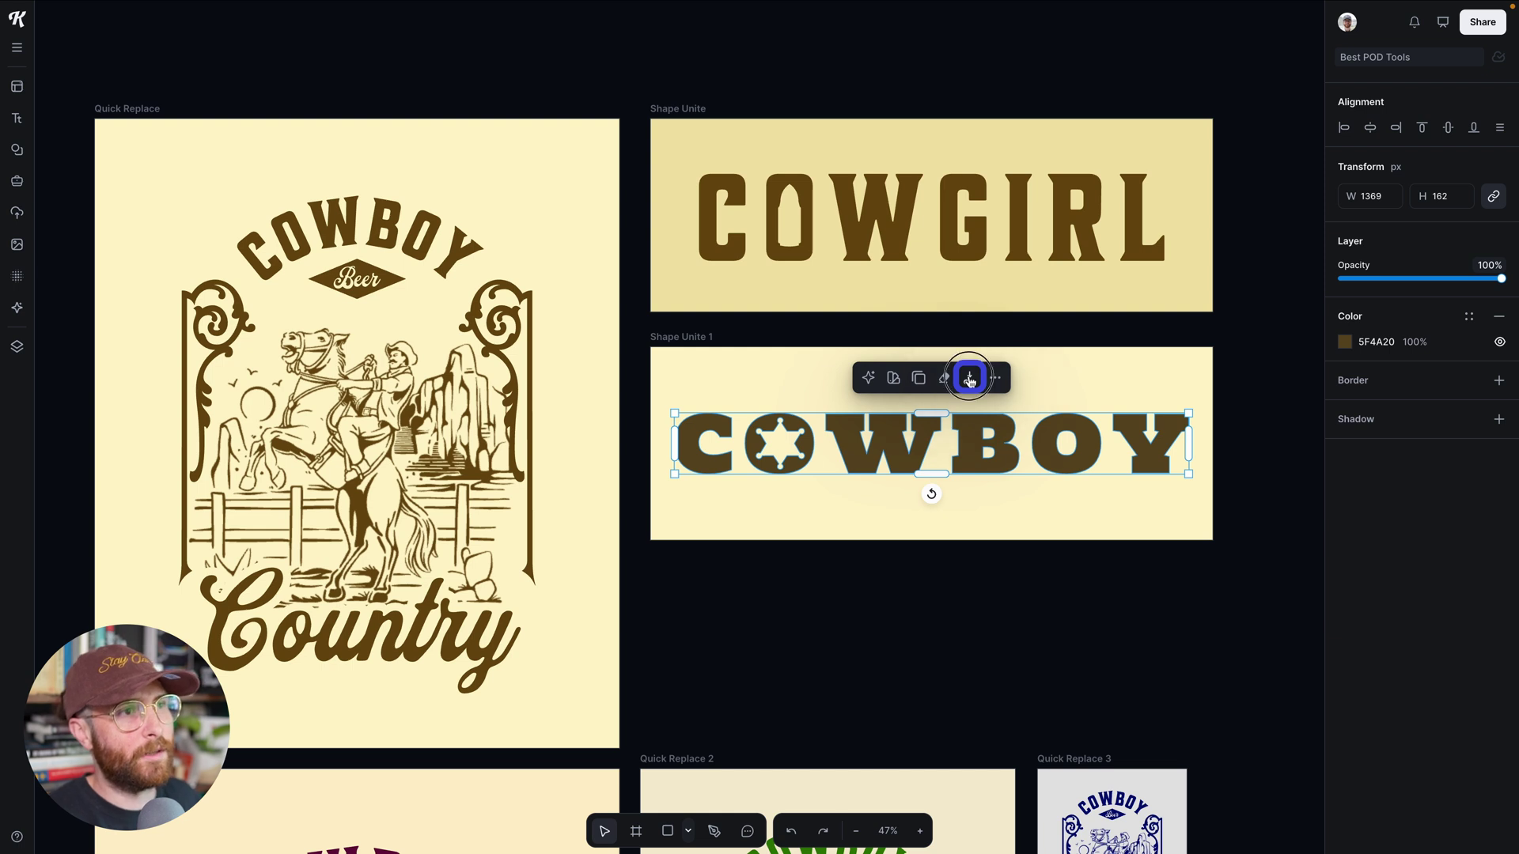
pyautogui.click(970, 379)
# Set the lettering's Quick Export to PNG at 3x size, and switch the format to SVG.
pyautogui.click(999, 252)
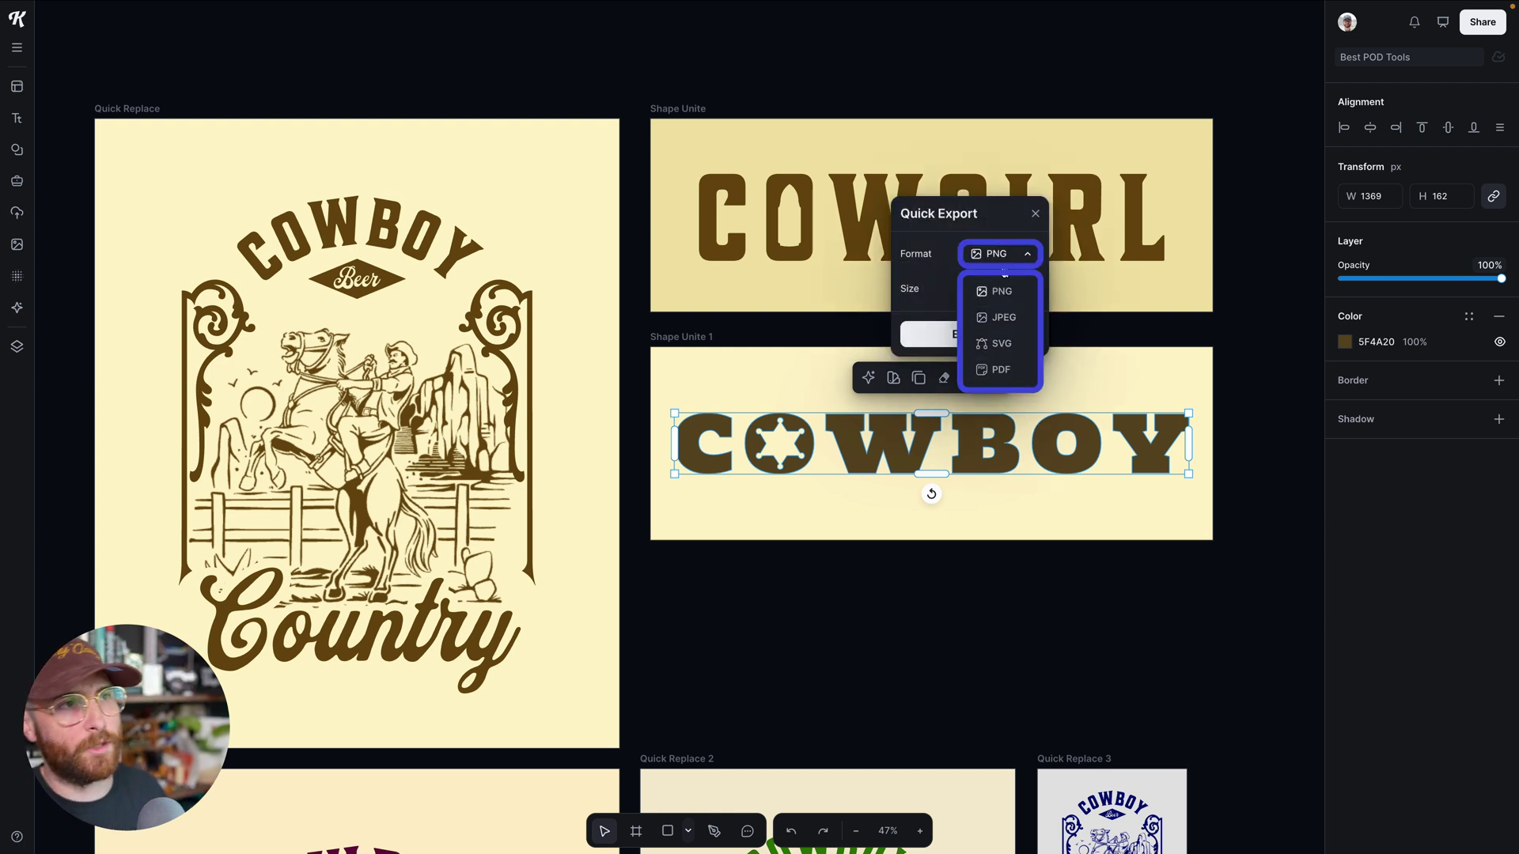
pyautogui.click(1000, 291)
pyautogui.click(999, 288)
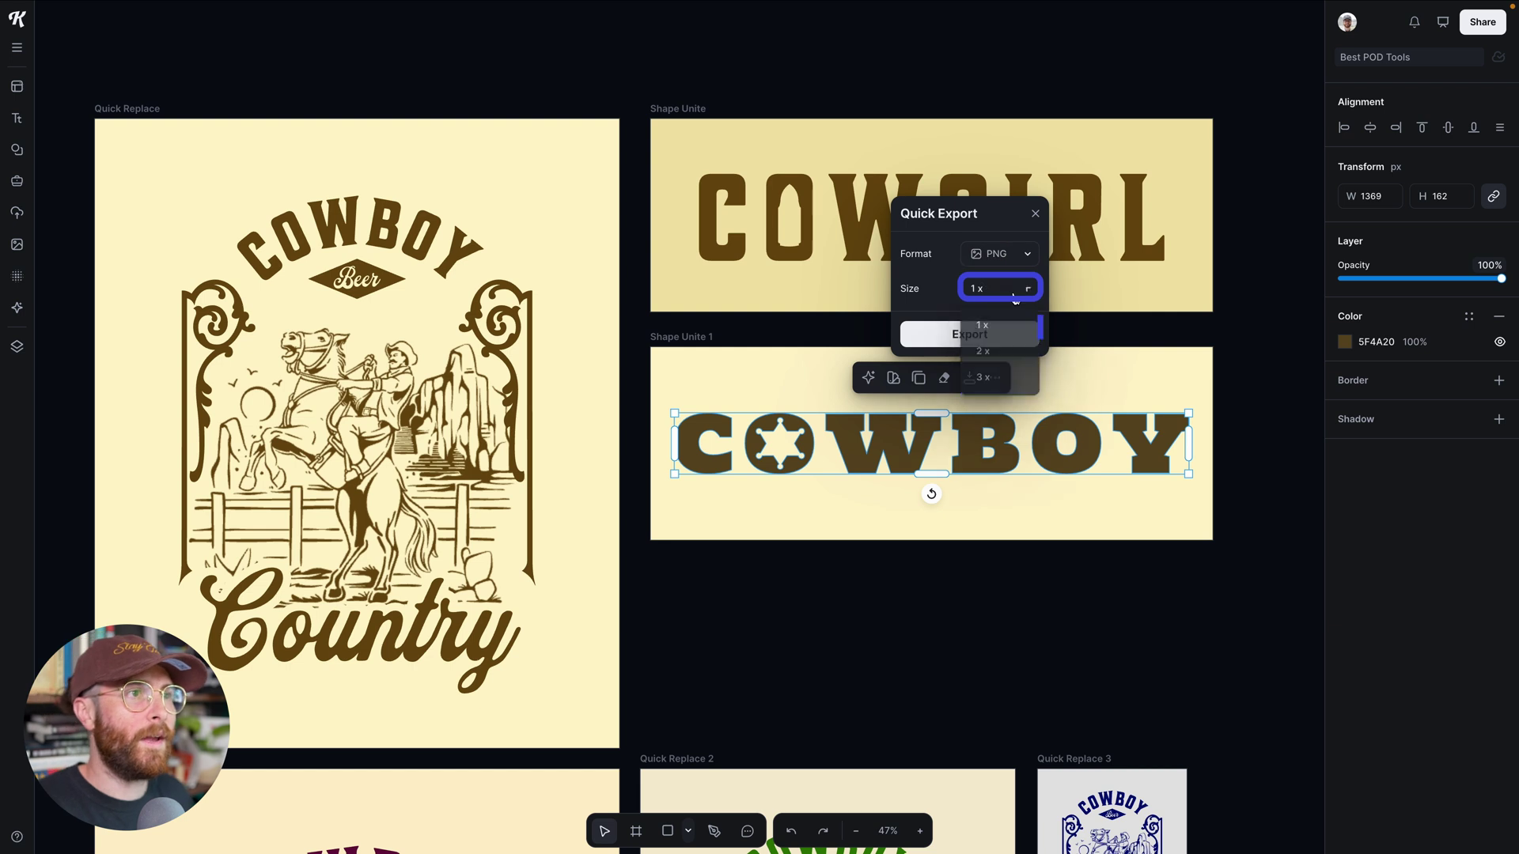
pyautogui.click(1007, 382)
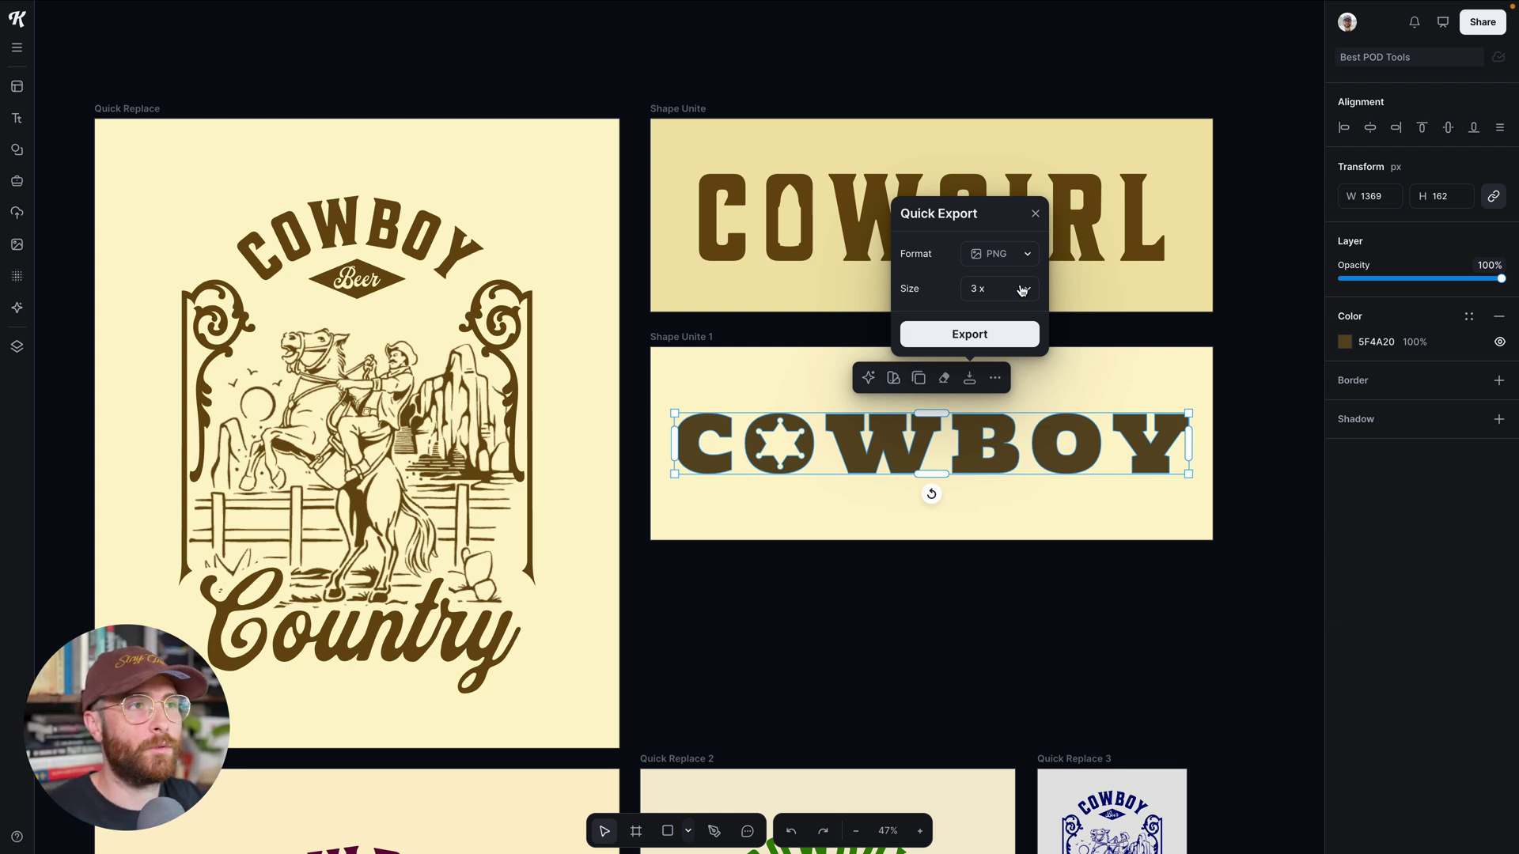
pyautogui.click(1026, 255)
pyautogui.click(1002, 344)
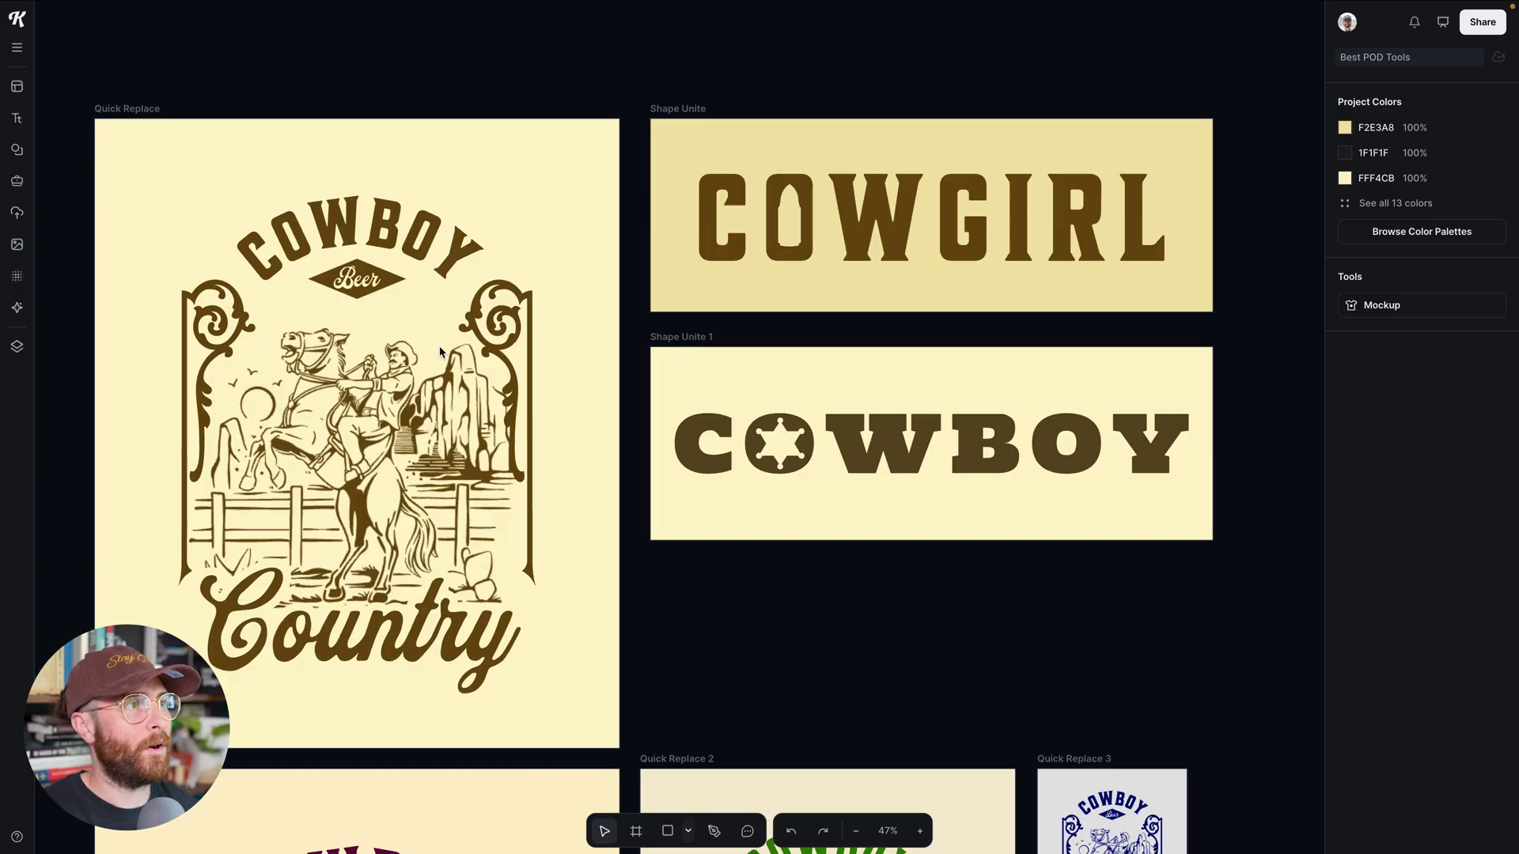
# Select the framed rider illustration group on the Quick Replace artboard and set its Quick Export to PNG at 3x size.
pyautogui.click(473, 316)
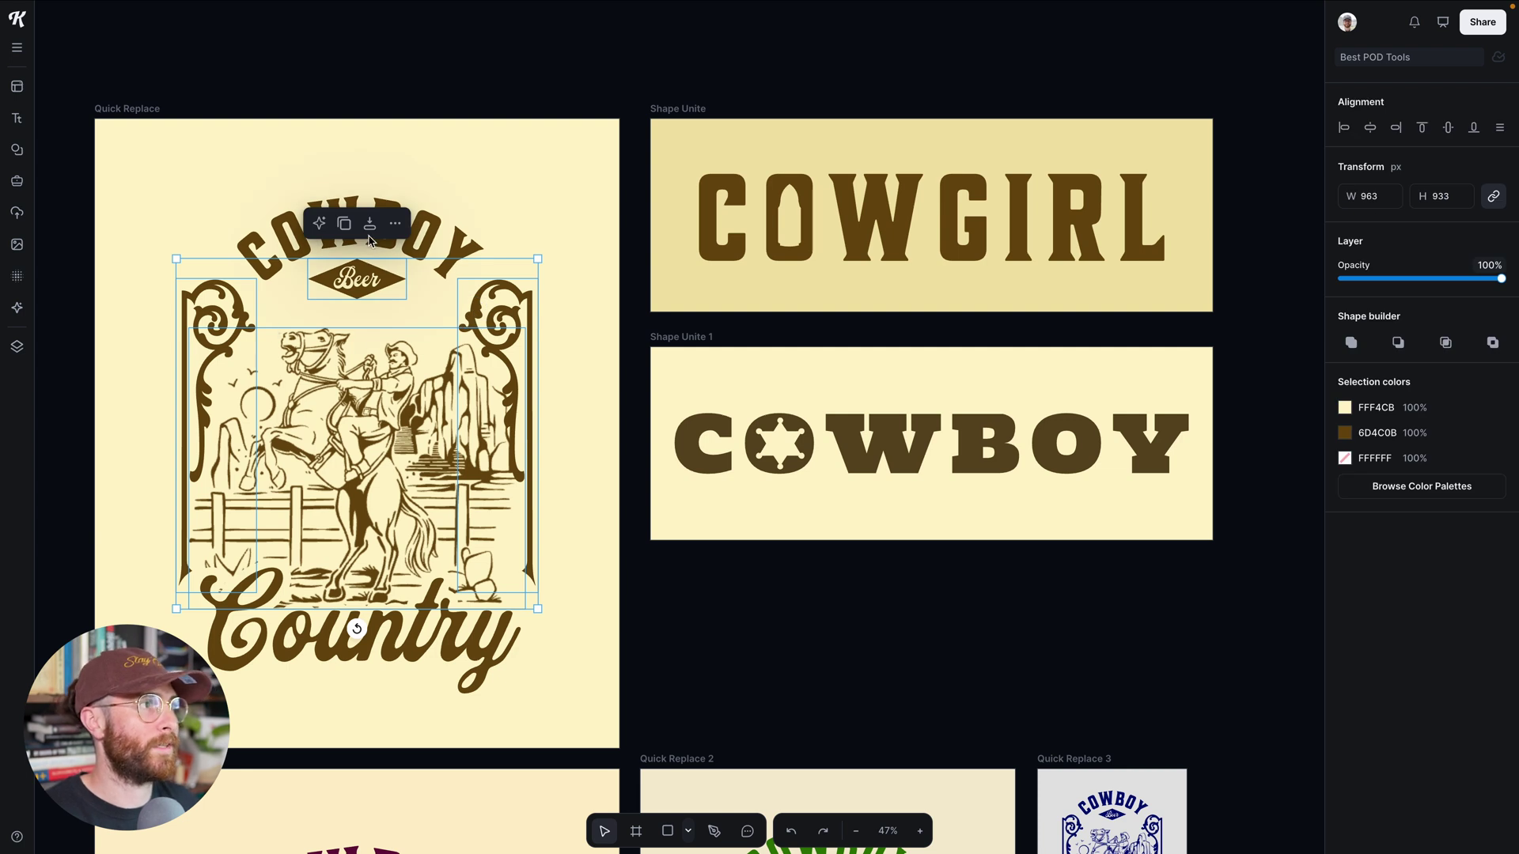
pyautogui.click(369, 228)
pyautogui.click(403, 103)
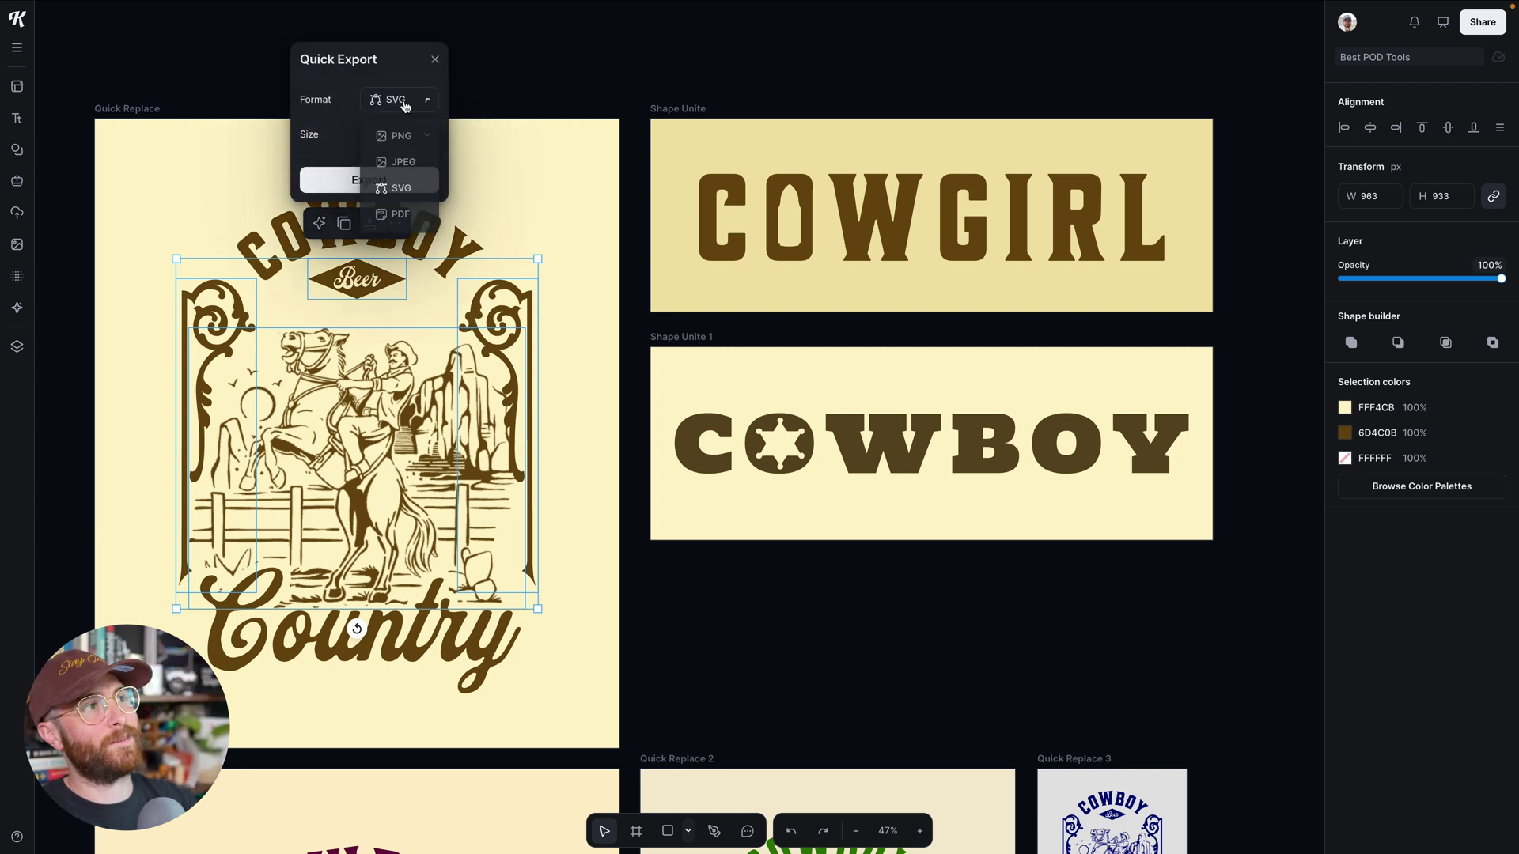
pyautogui.click(393, 138)
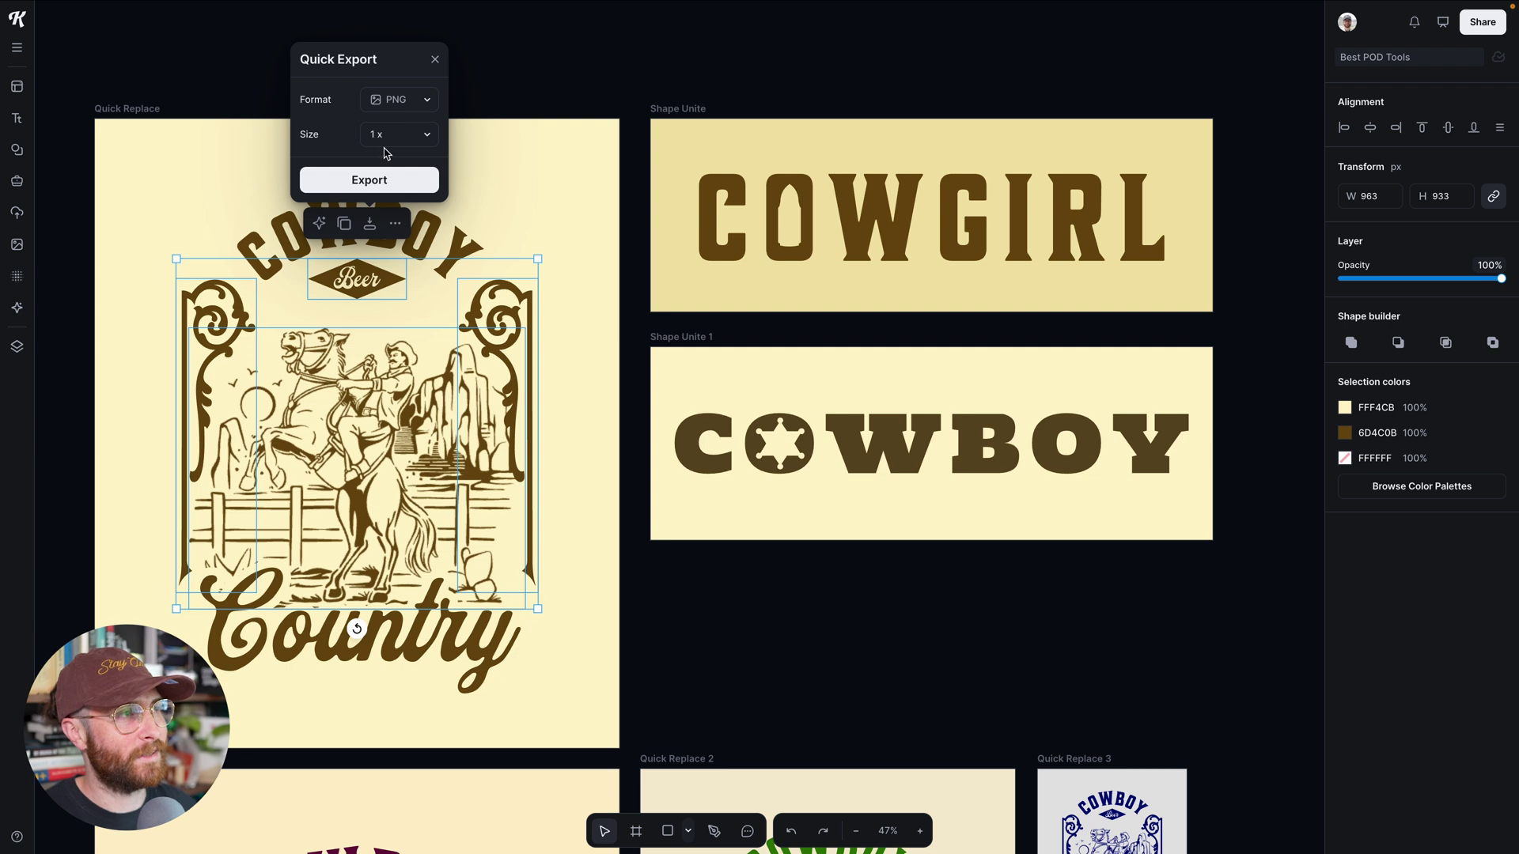
pyautogui.click(389, 141)
pyautogui.click(388, 223)
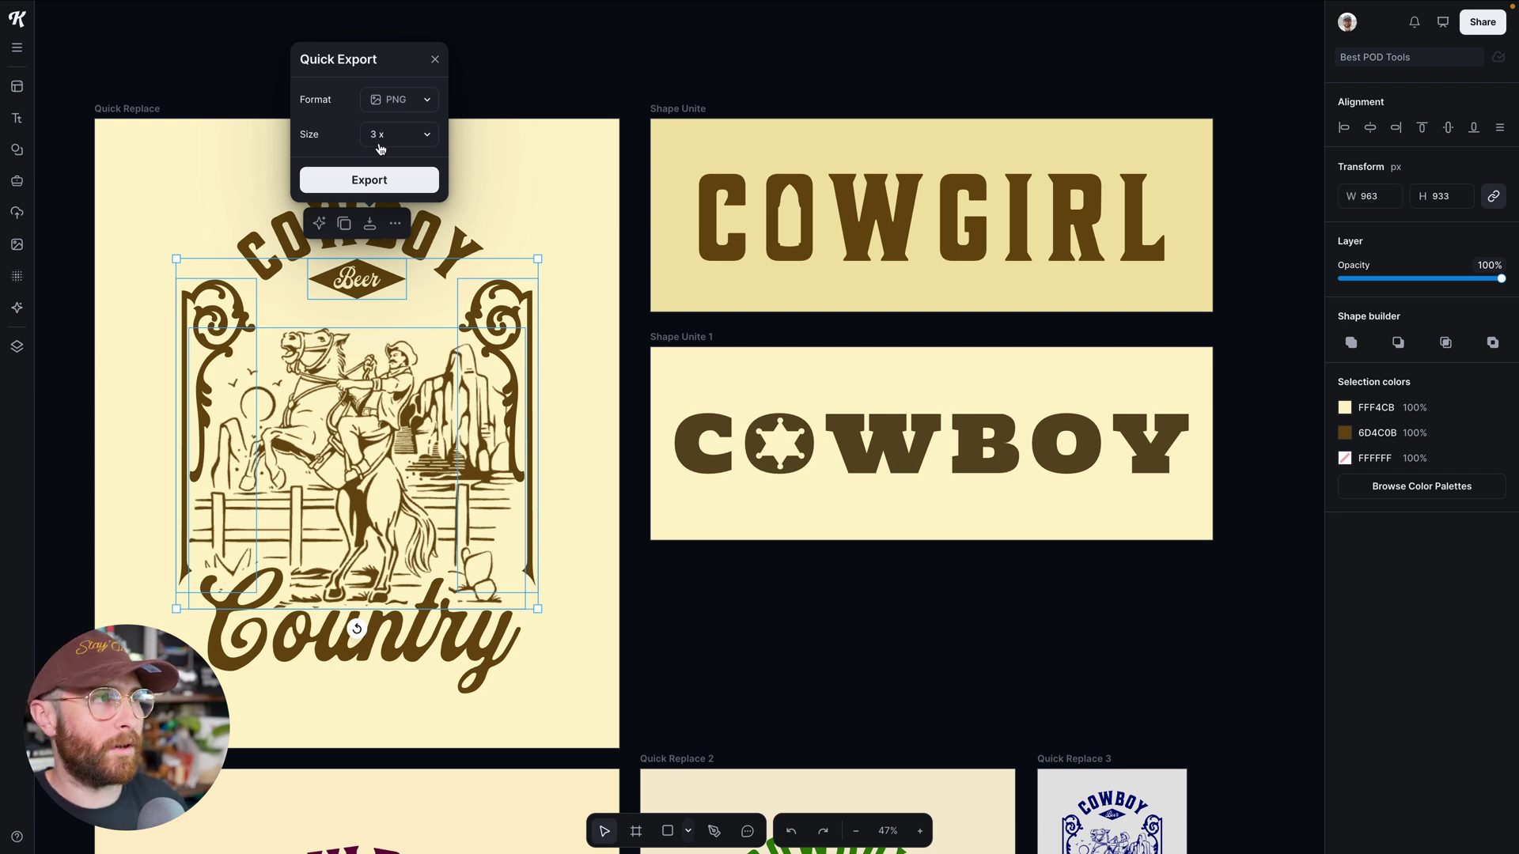
# Select the arched COWBOY lettering and check its Quick Export options, select the Country lettering, and clear the selection.
pyautogui.doubleClick(454, 244)
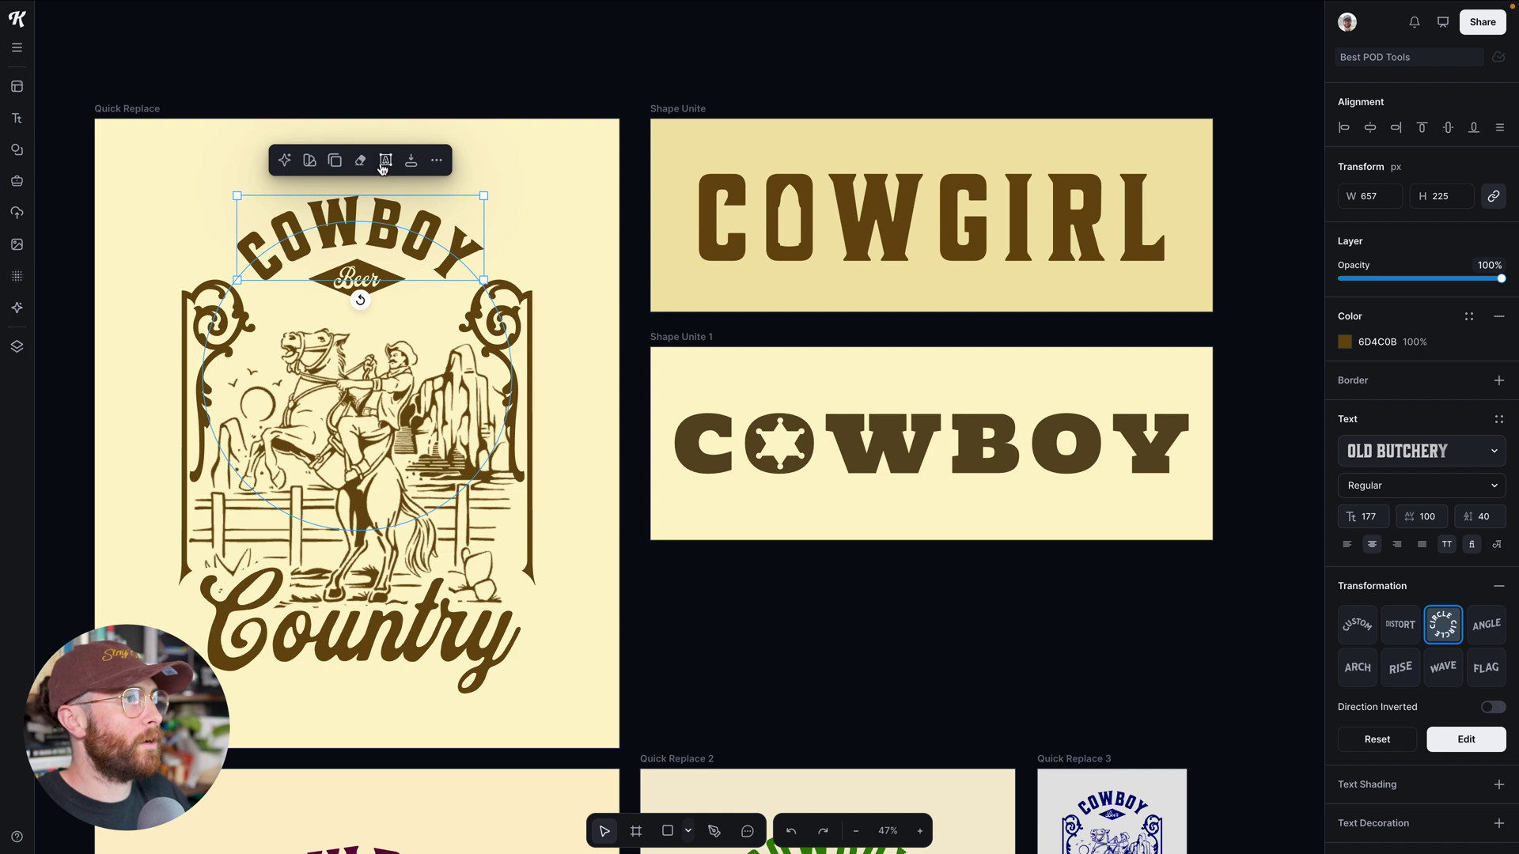
pyautogui.click(413, 163)
pyautogui.click(427, 656)
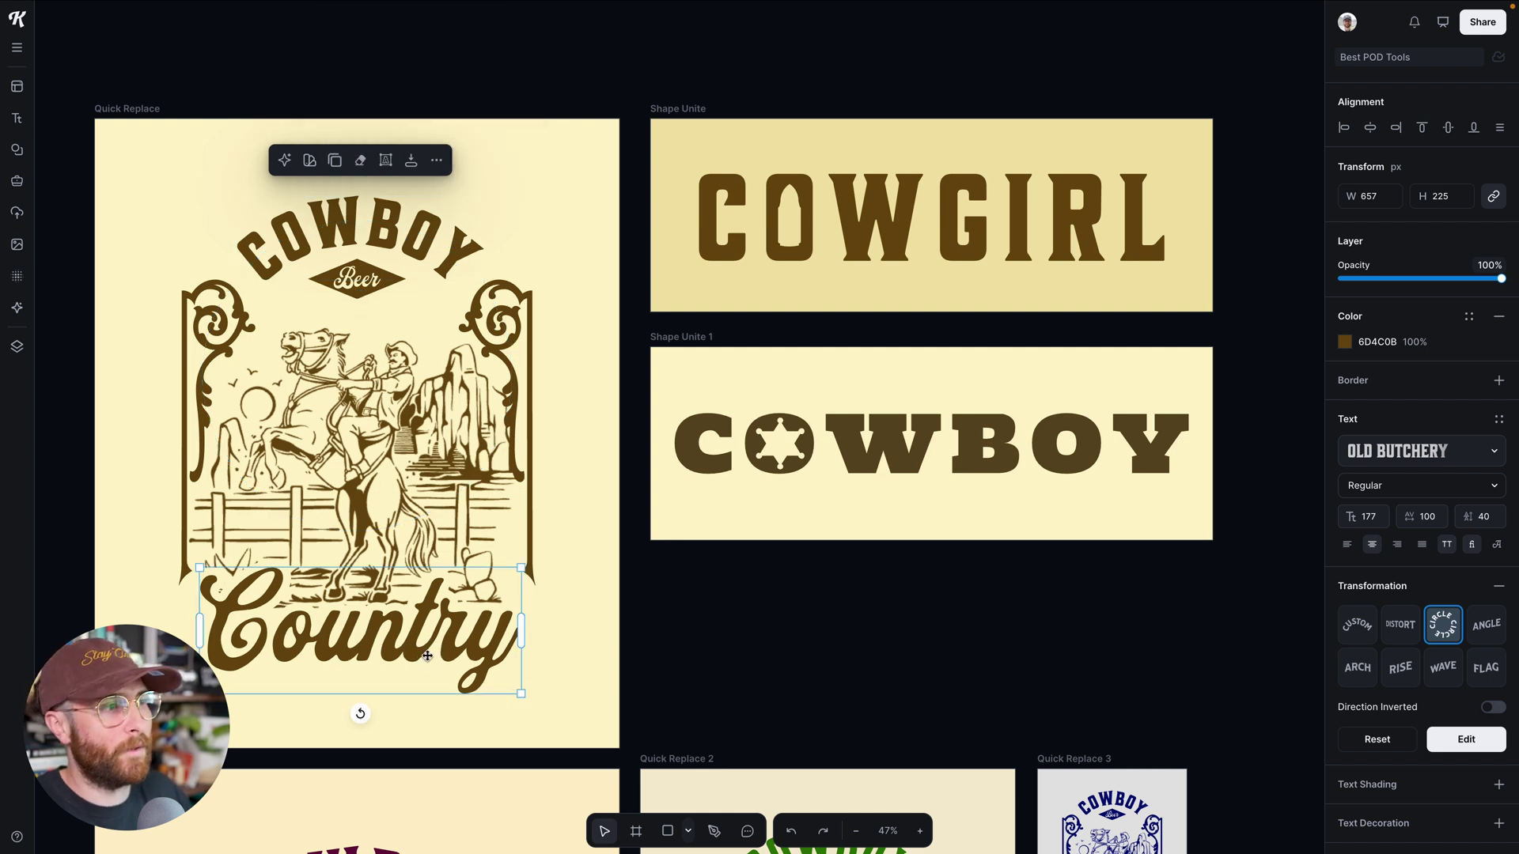
pyautogui.click(663, 574)
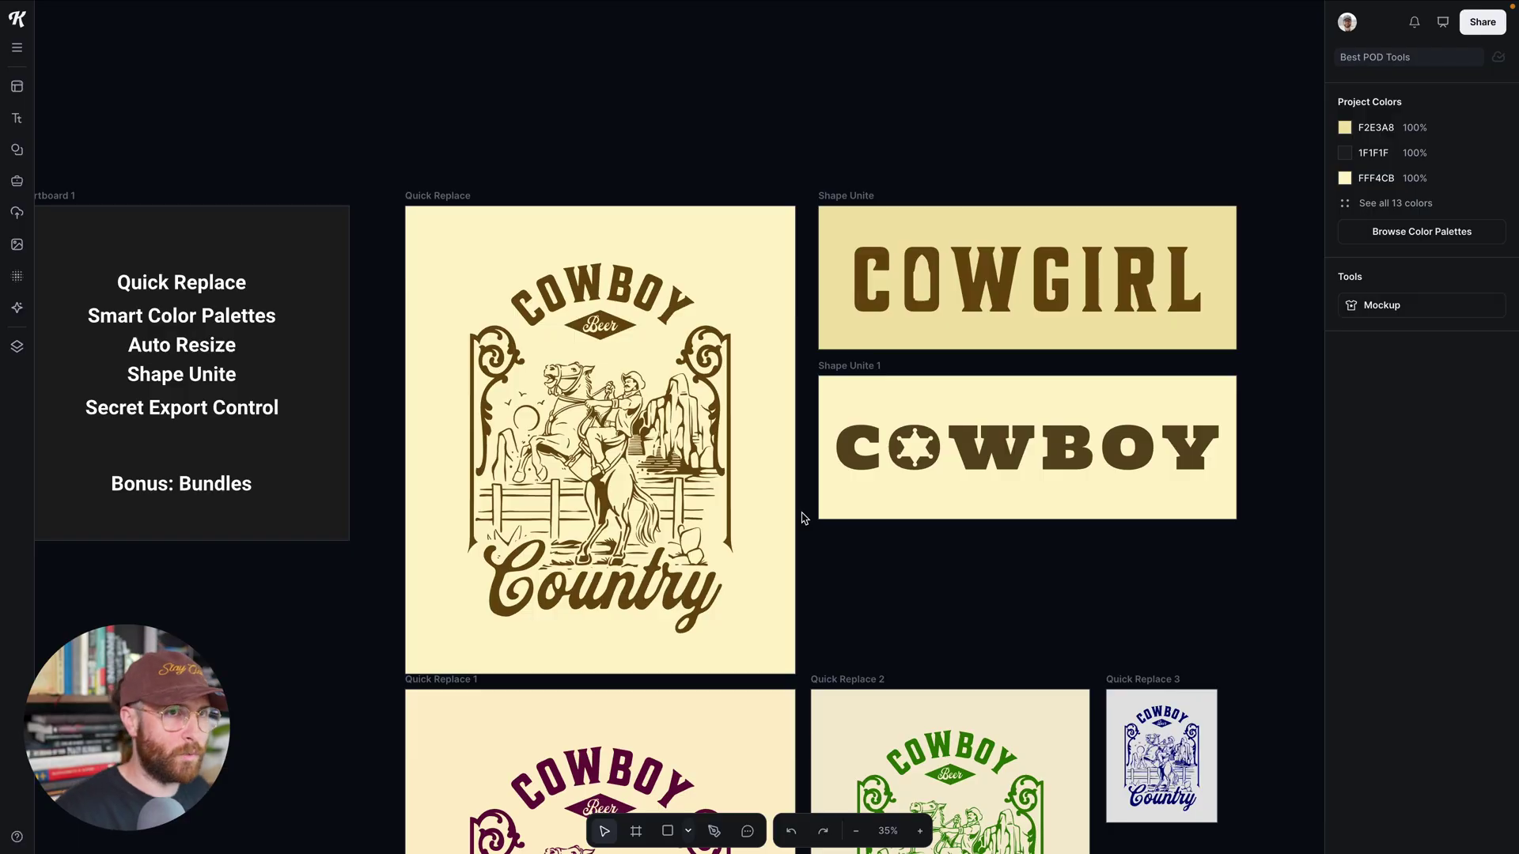
# Check the project's sharing, download and publishing options, and close them.
pyautogui.click(1483, 20)
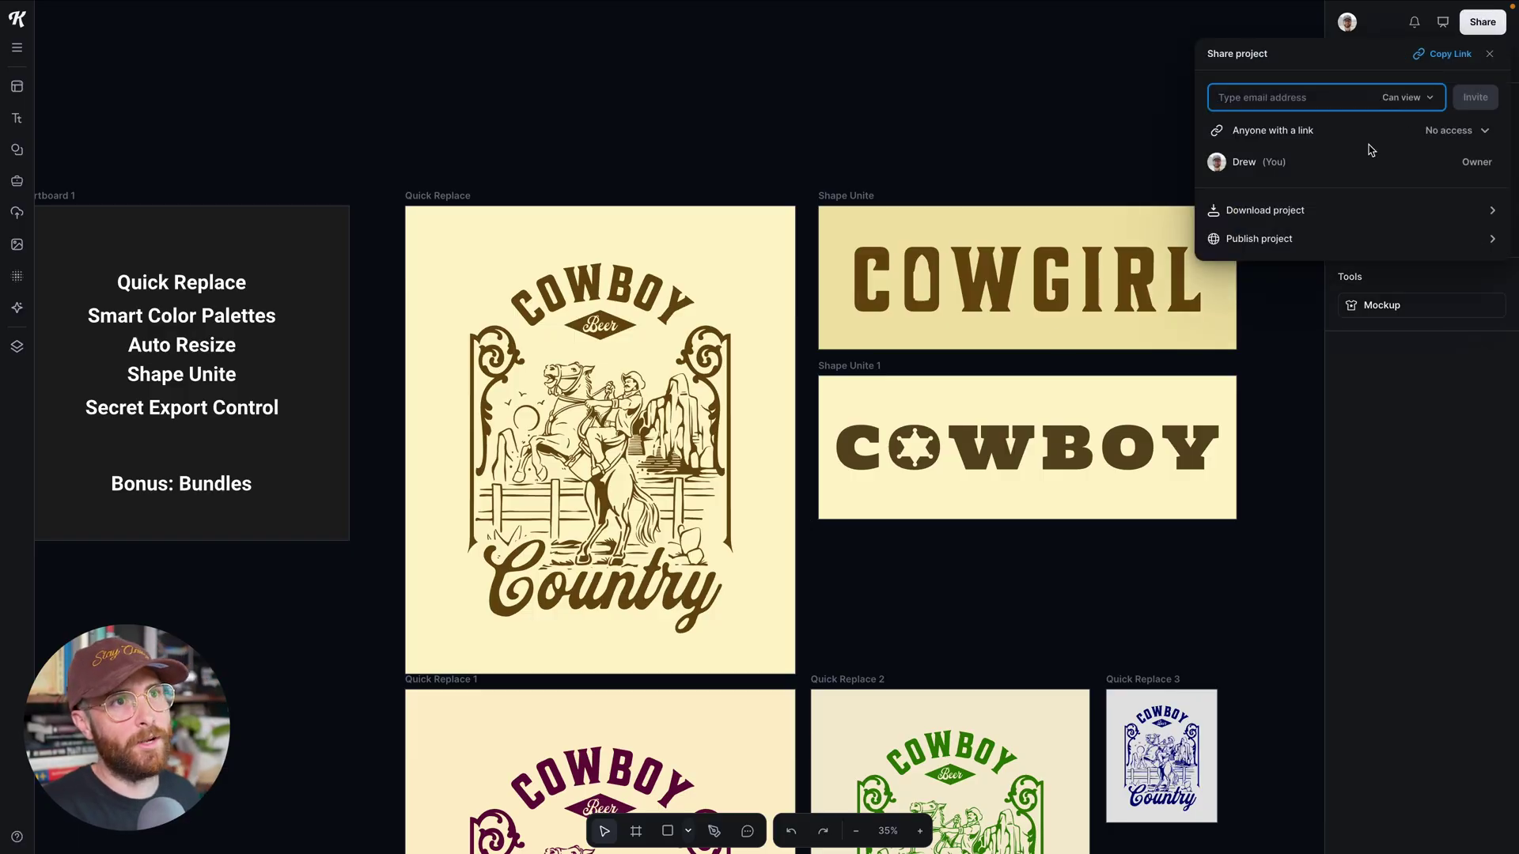
pyautogui.click(1119, 147)
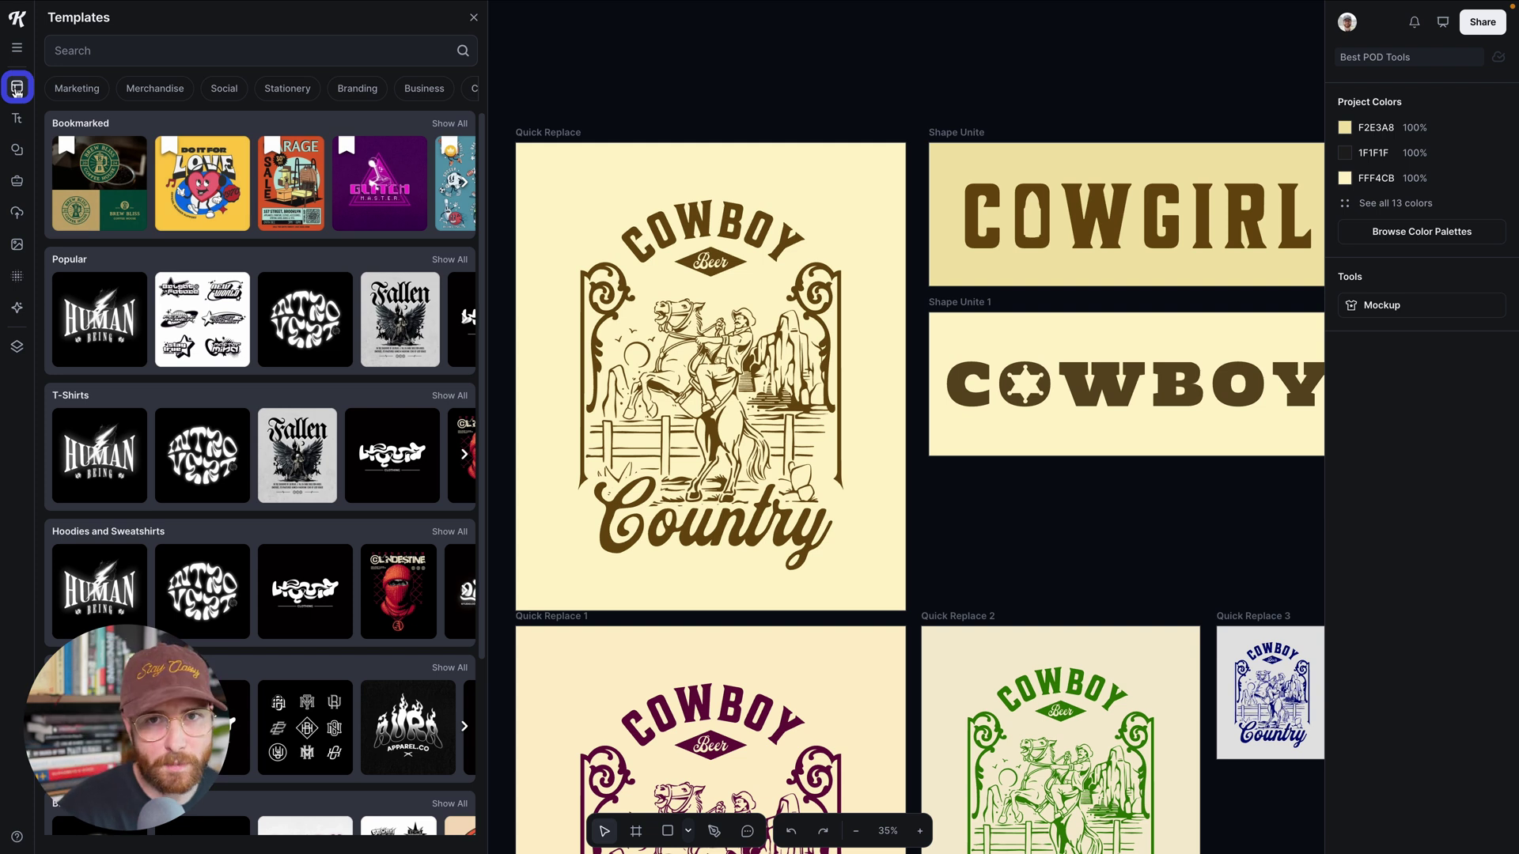
# Search the templates for "design bundle".
pyautogui.click(82, 52)
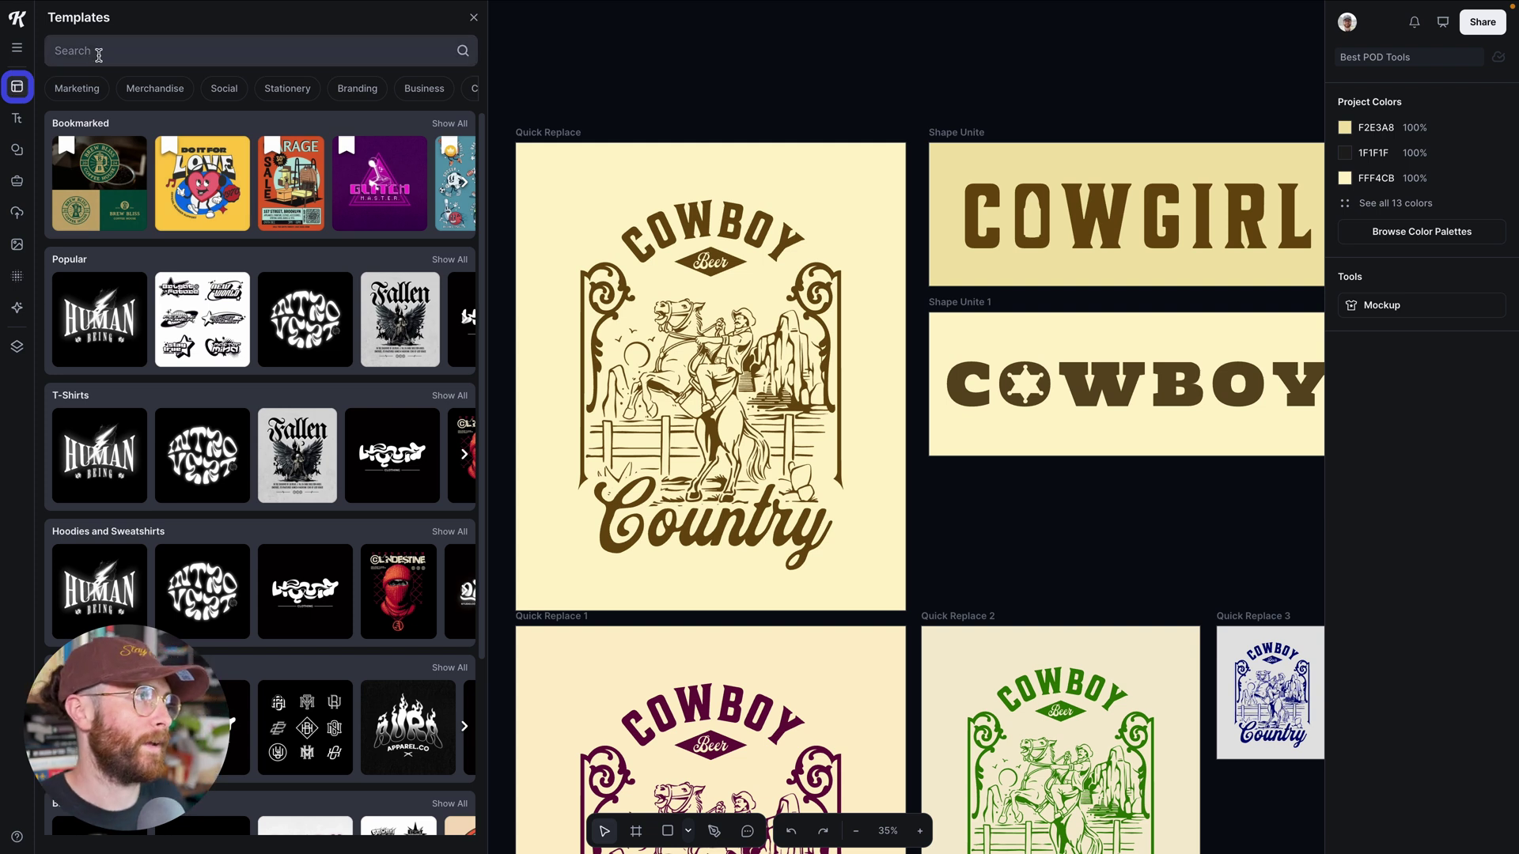
pyautogui.write('design bundle')
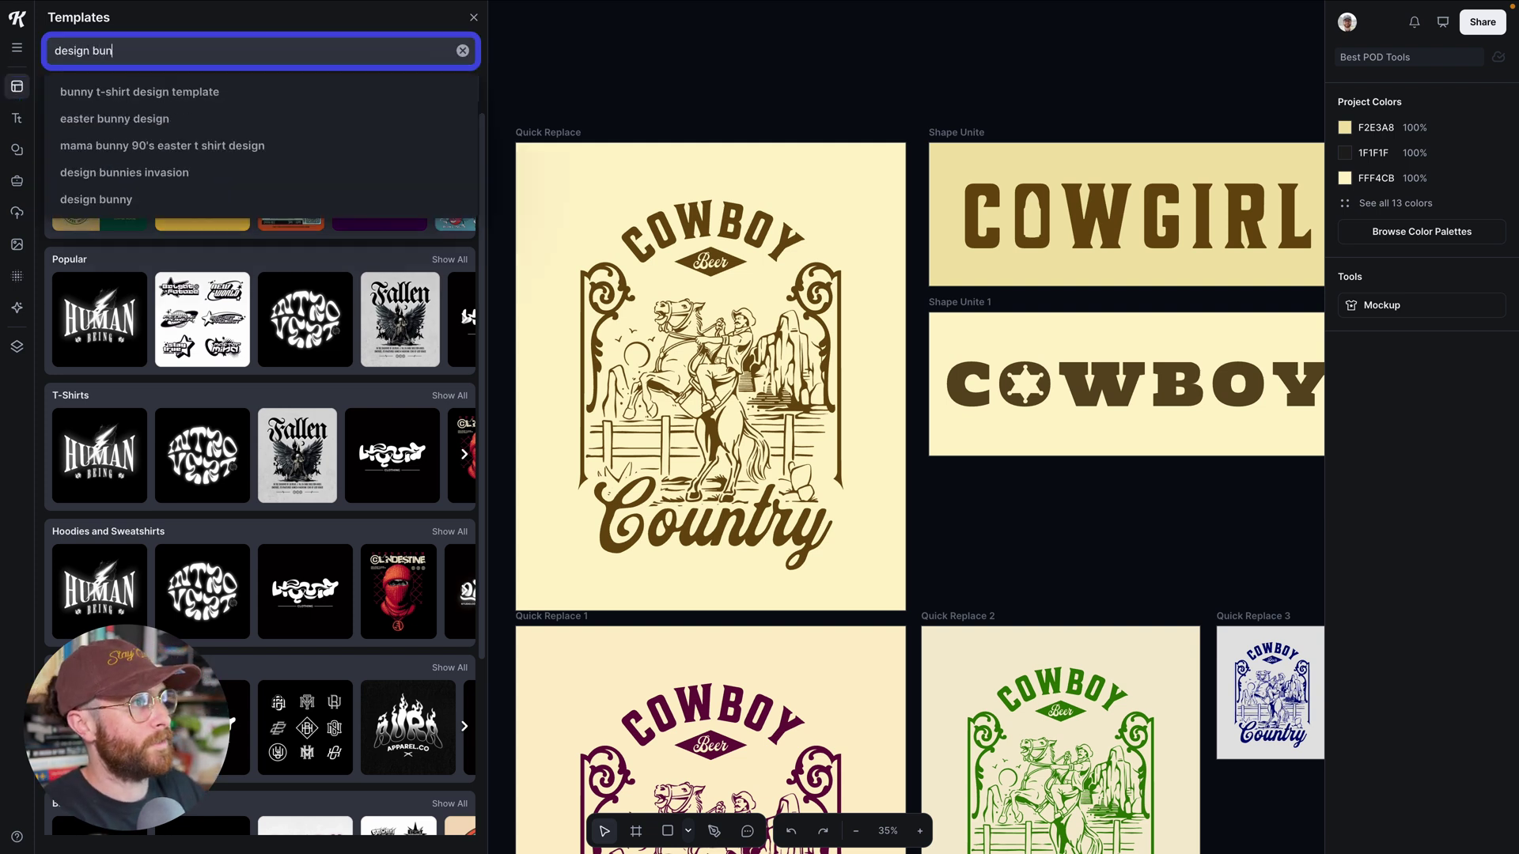
pyautogui.press('Return')
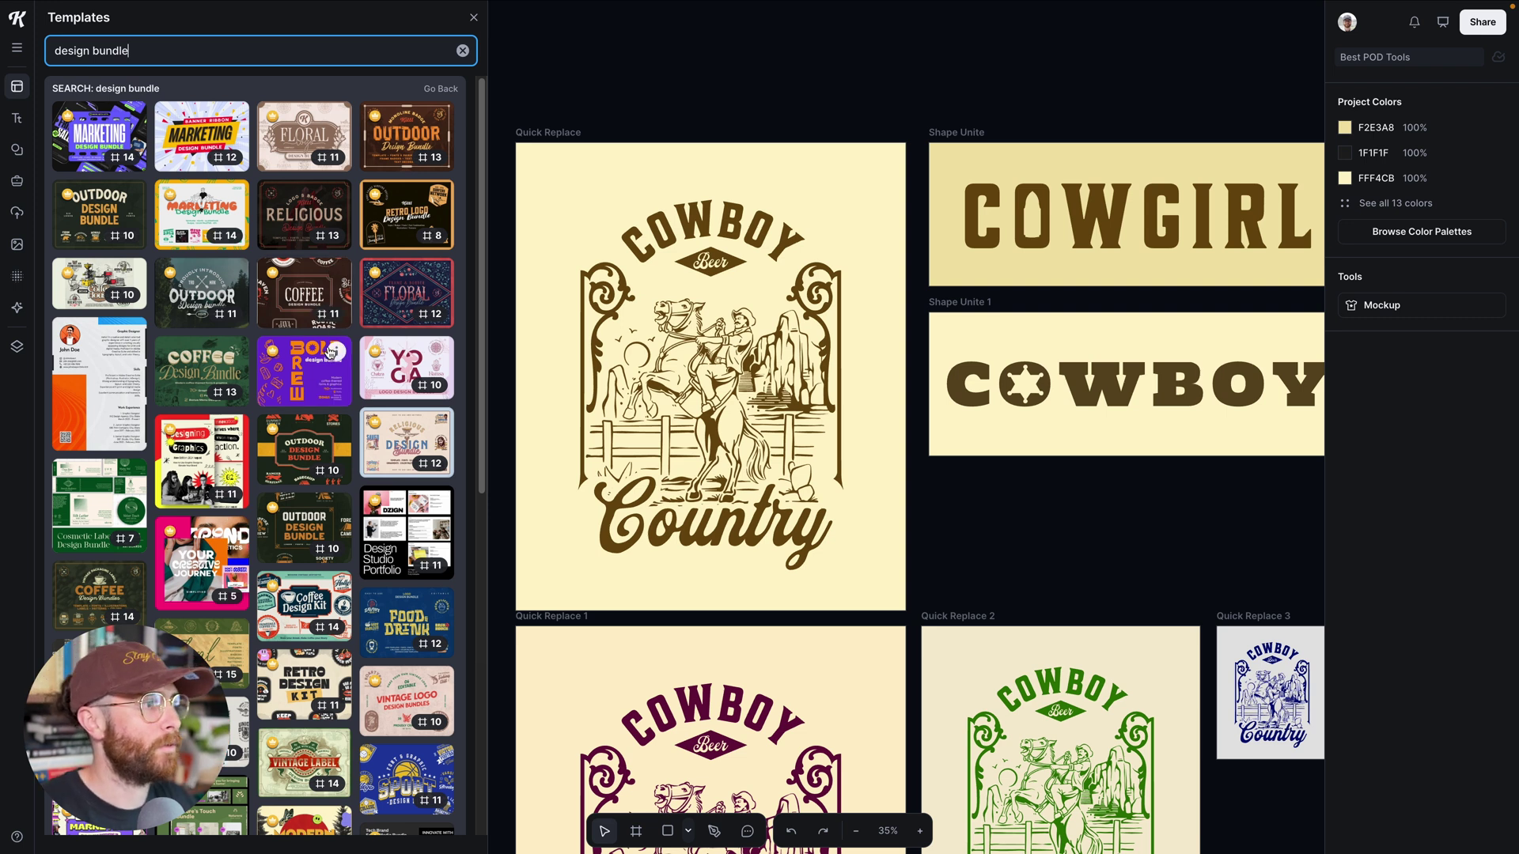
# Add the Adventure Awaits outdoor design bundle from the search results to the project, and close the template library.
pyautogui.scroll(-3, 330, 353)
pyautogui.scroll(-4, 322, 372)
pyautogui.scroll(-6, 322, 372)
pyautogui.scroll(-3, 322, 370)
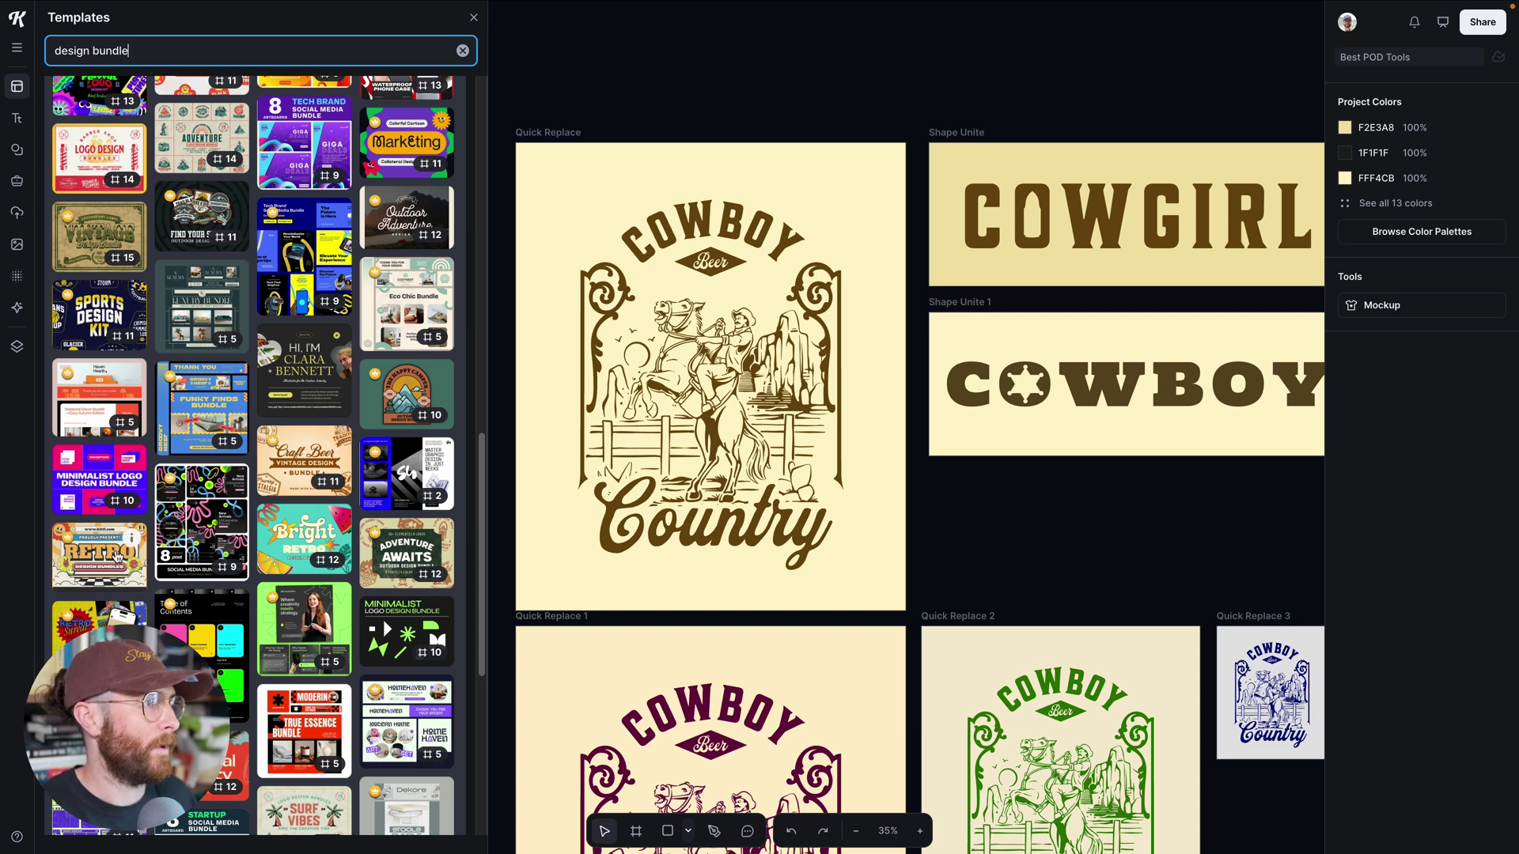
pyautogui.click(406, 561)
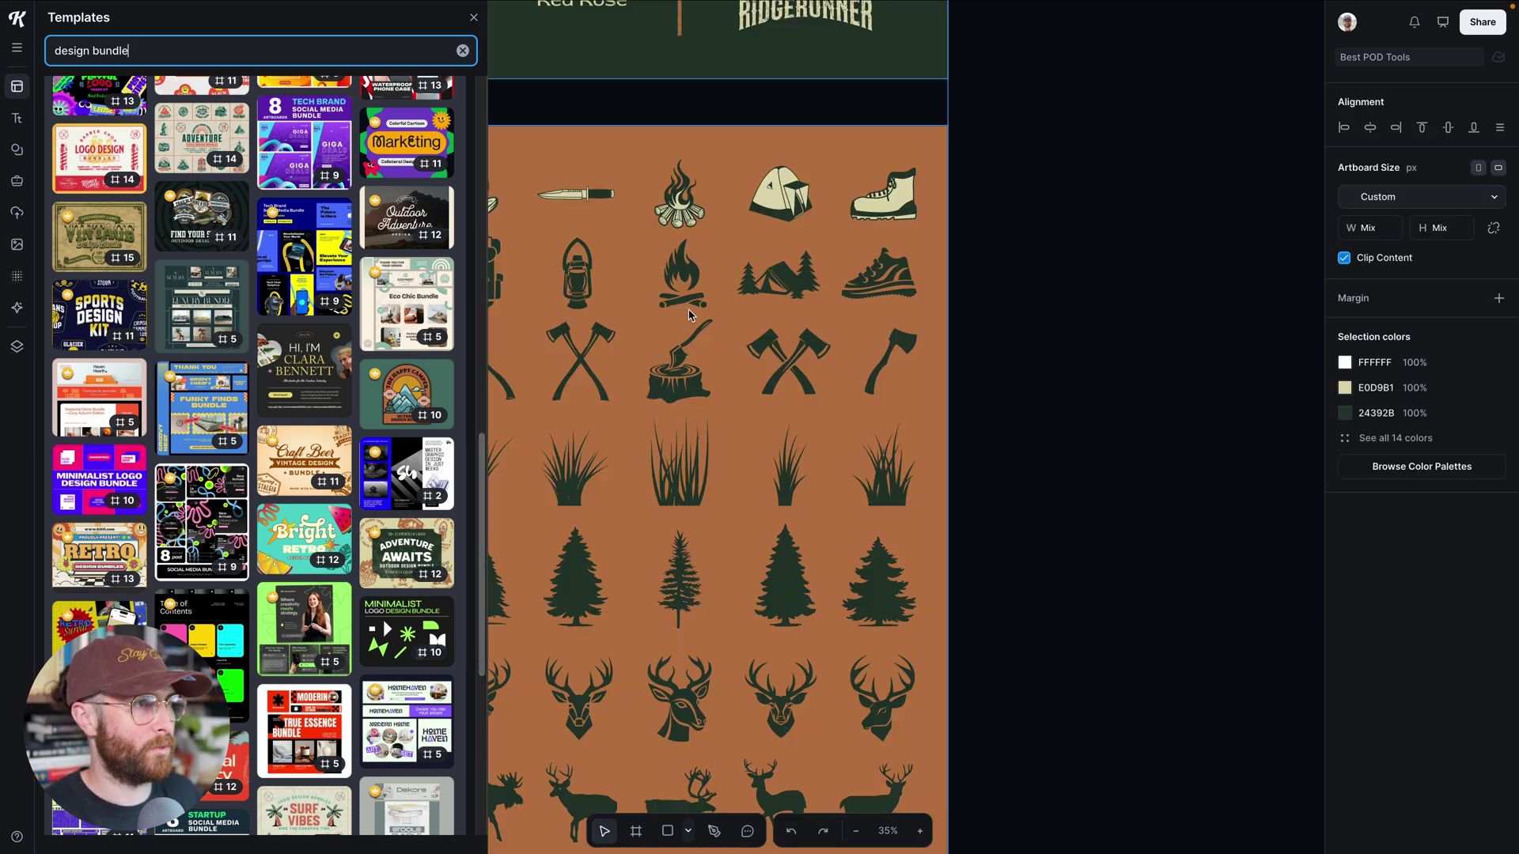
pyautogui.click(475, 17)
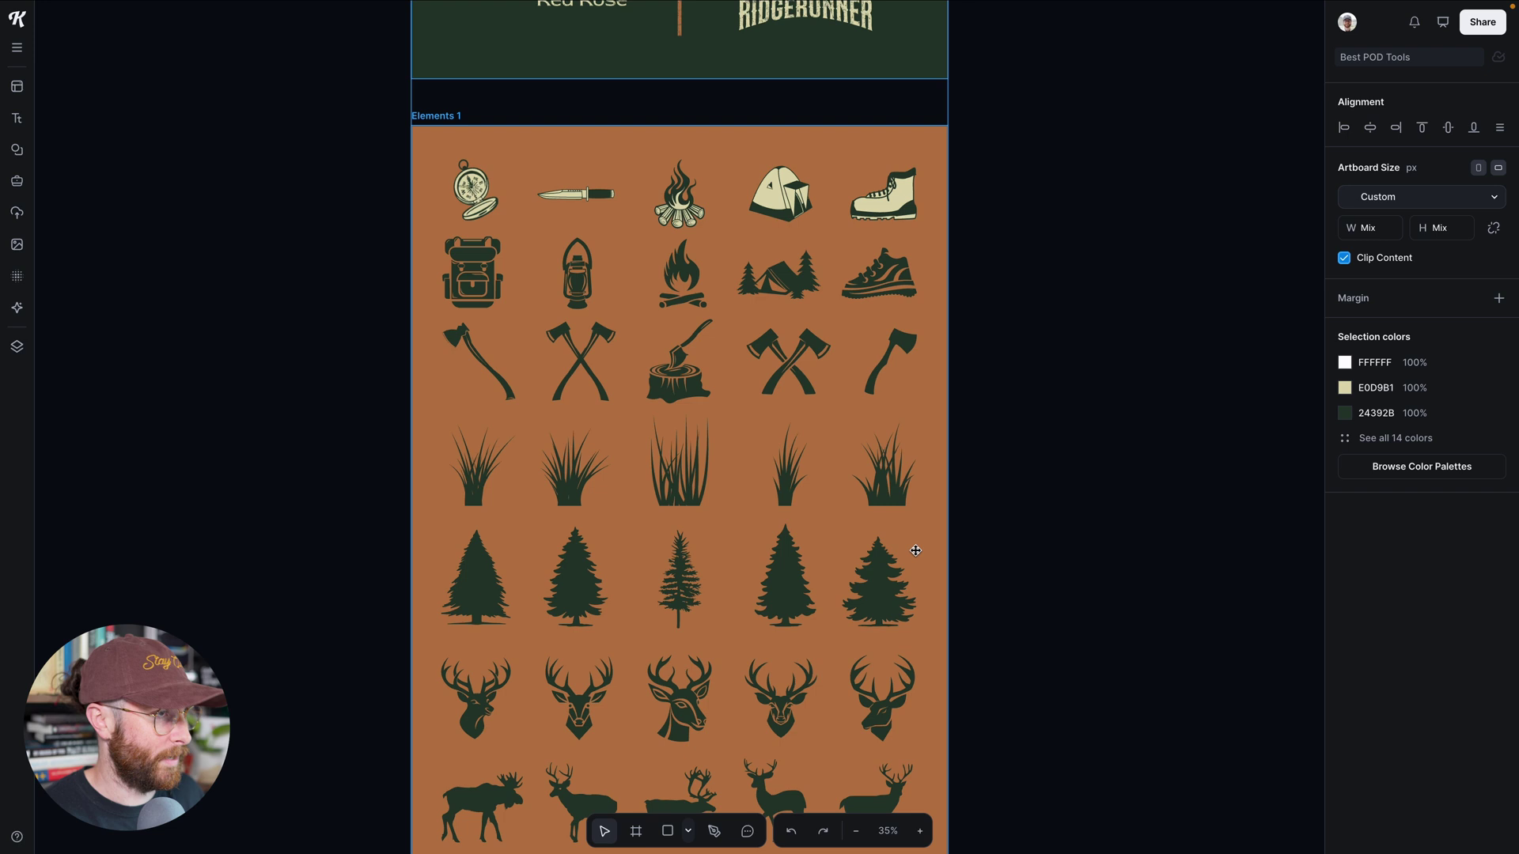
# Look over the added bundle's artboards beside the cowboy designs, and clear their selection.
pyautogui.scroll(-5, 911, 552)
pyautogui.scroll(5, 929, 536)
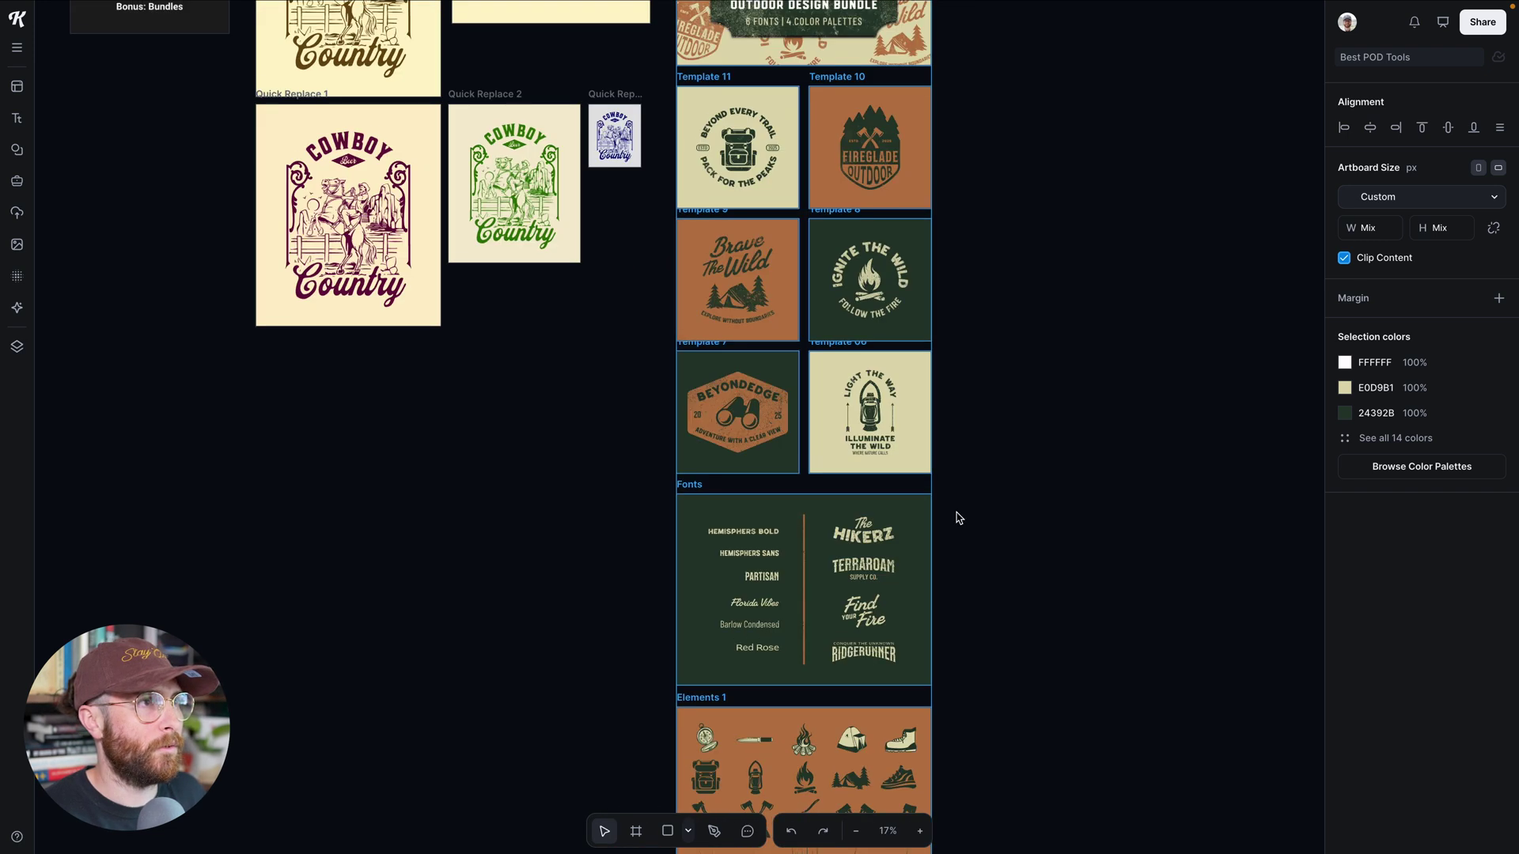
pyautogui.scroll(3, 958, 519)
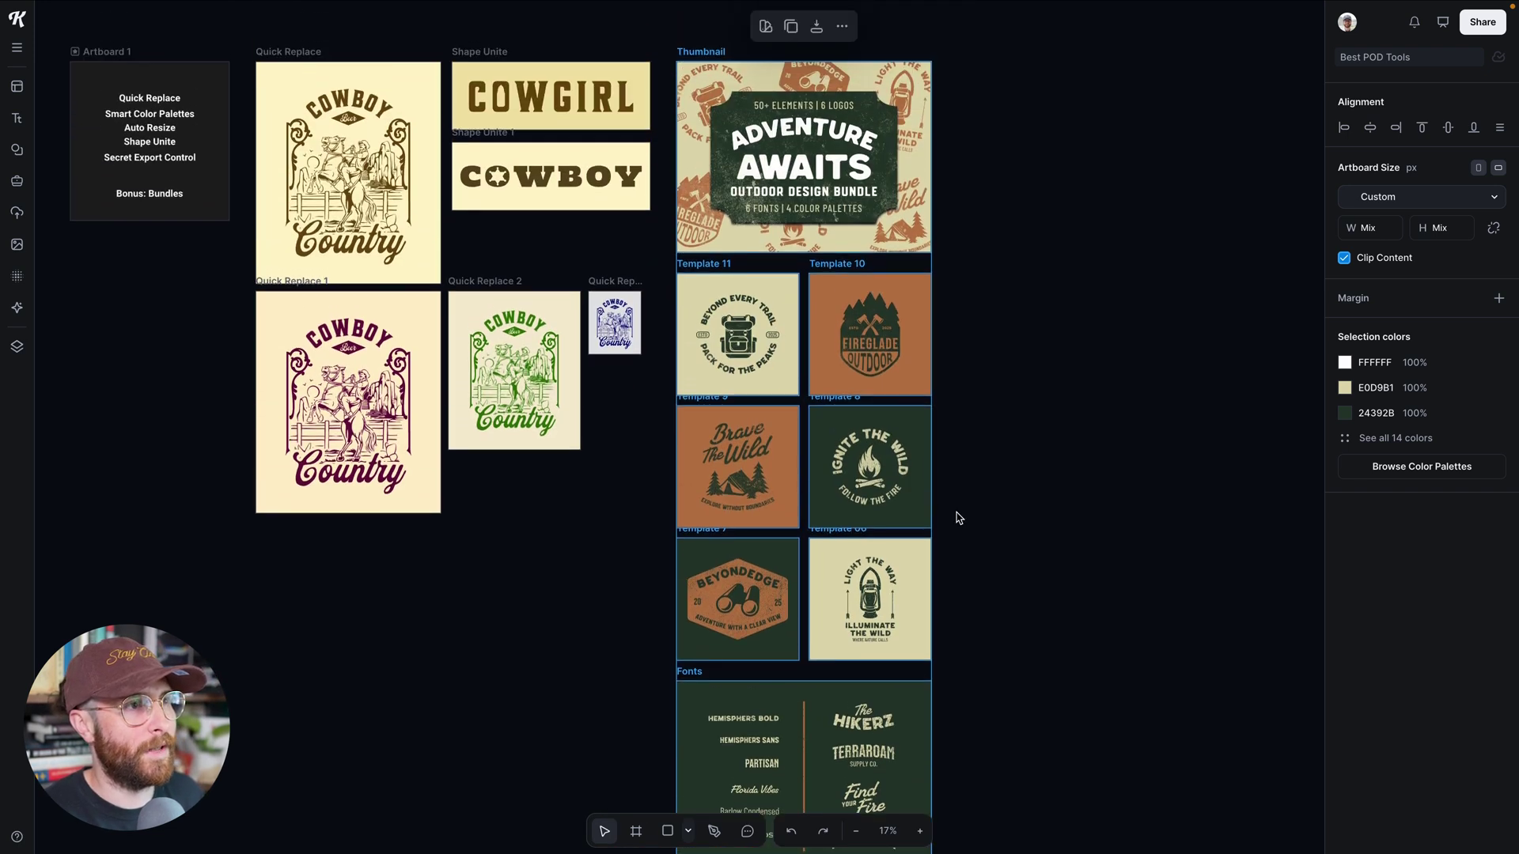
pyautogui.scroll(5, 958, 518)
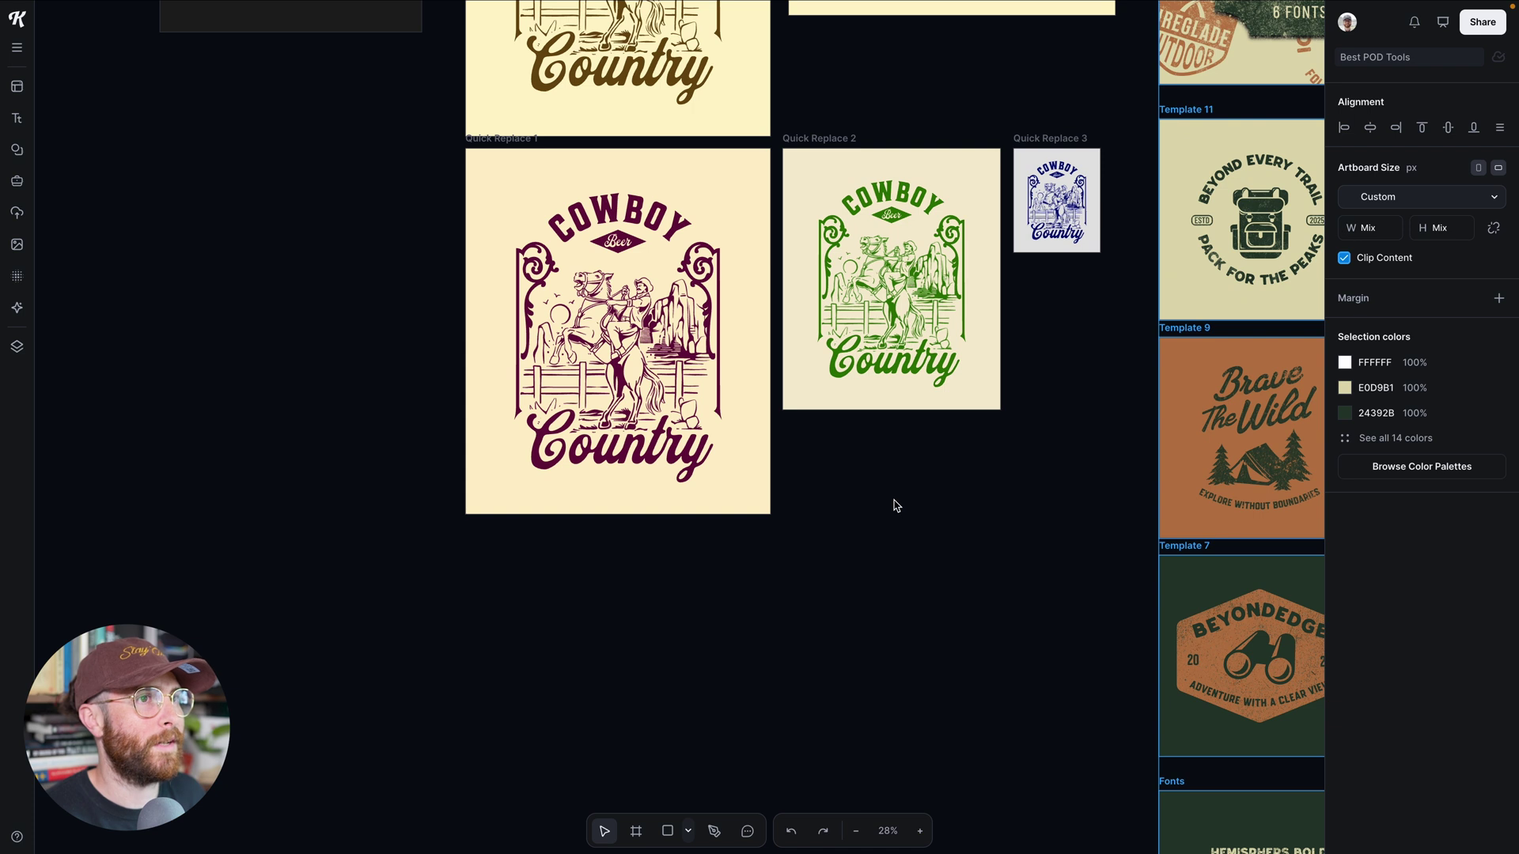
pyautogui.hscroll(5, 897, 506)
pyautogui.click(1064, 402)
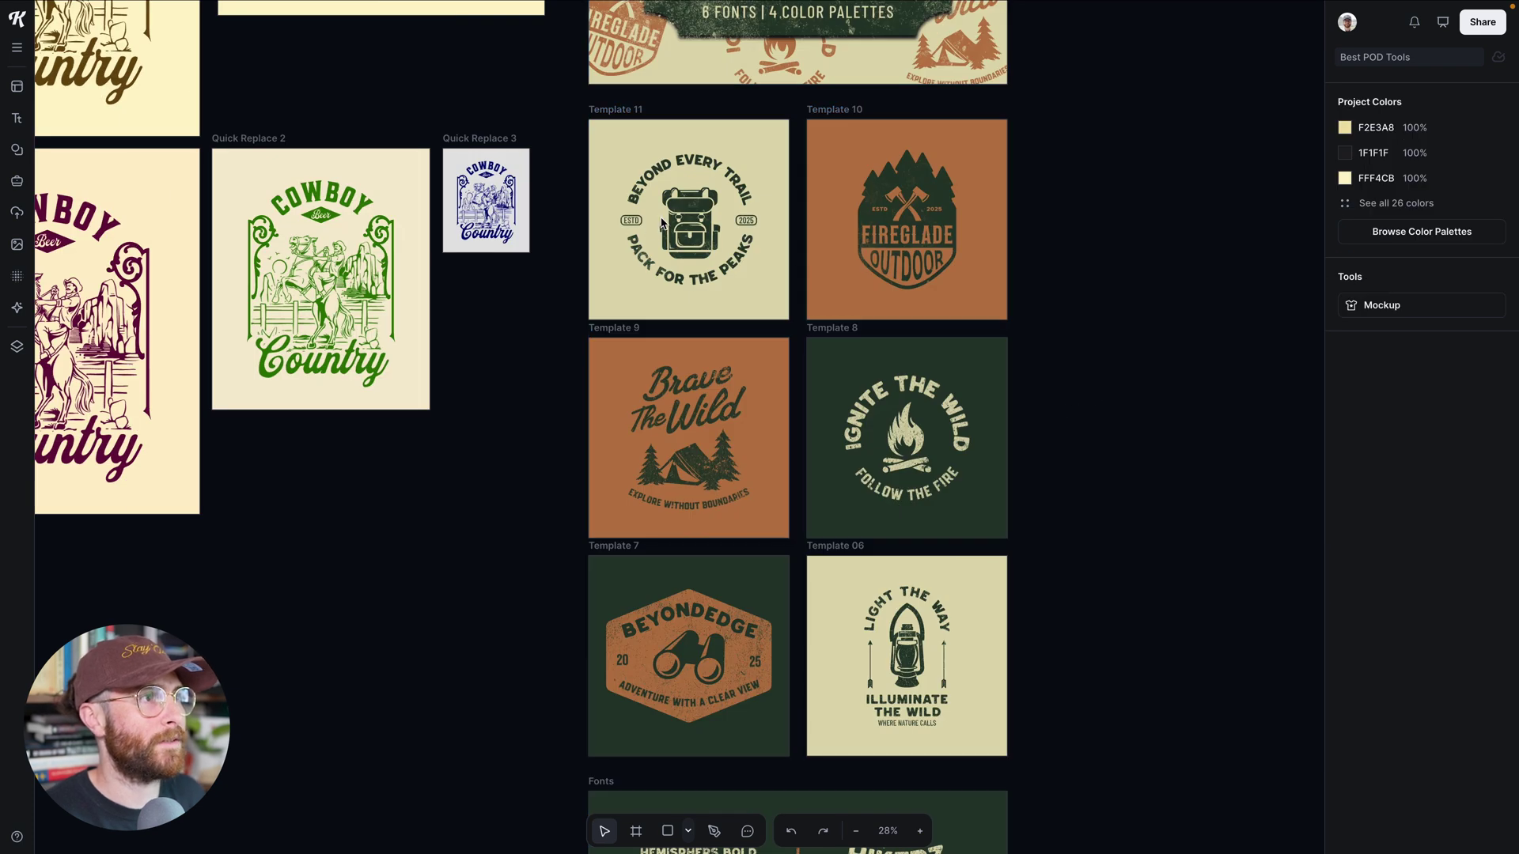
# Inspect the backpack illustration inside the Template 11 badge, and clear the selection.
pyautogui.click(662, 224)
pyautogui.scroll(5, 774, 231)
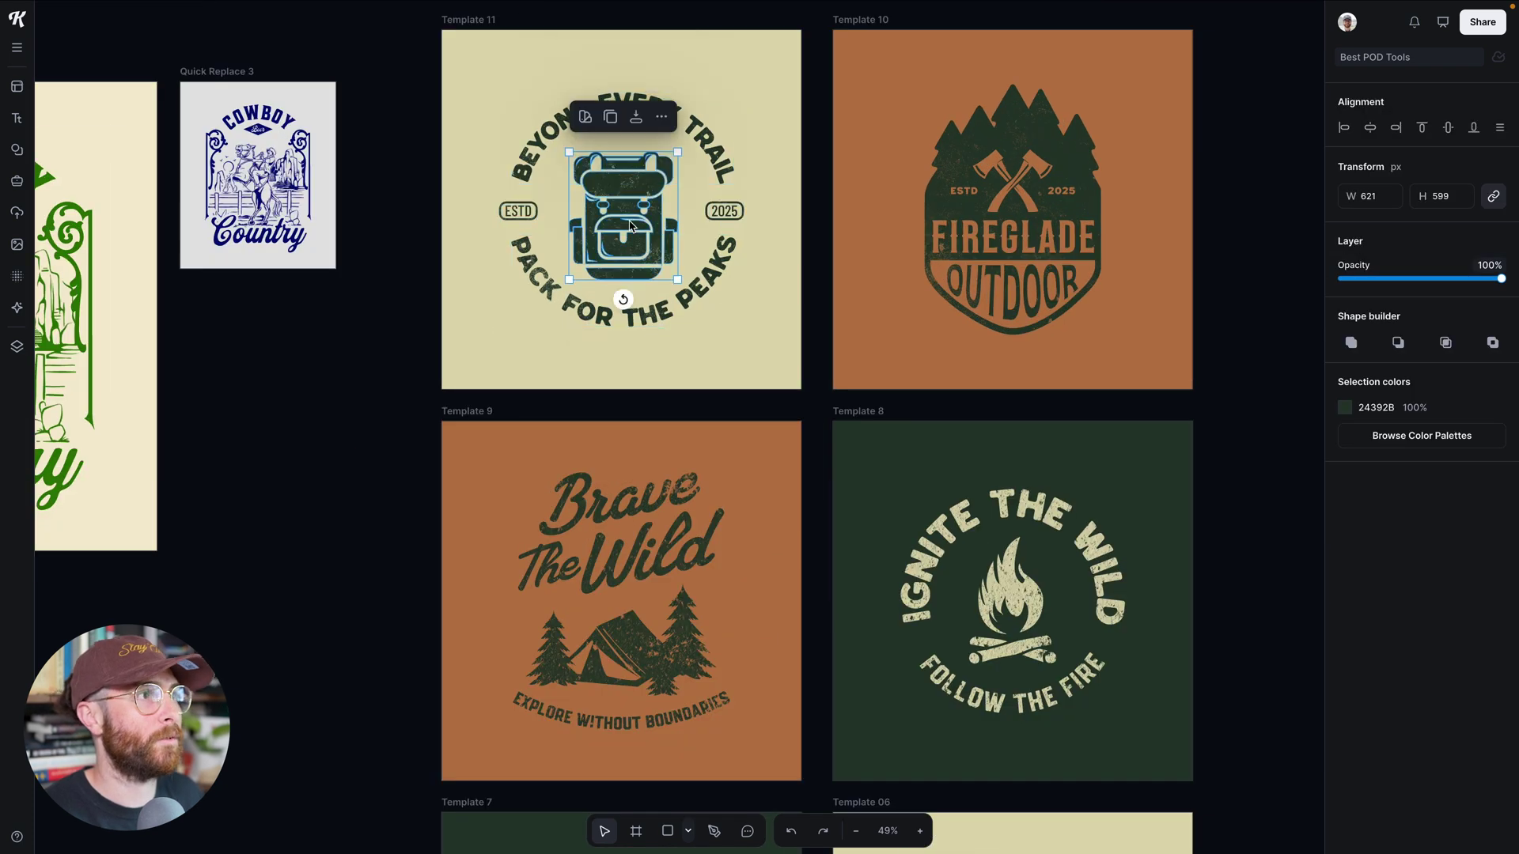
pyautogui.doubleClick(634, 222)
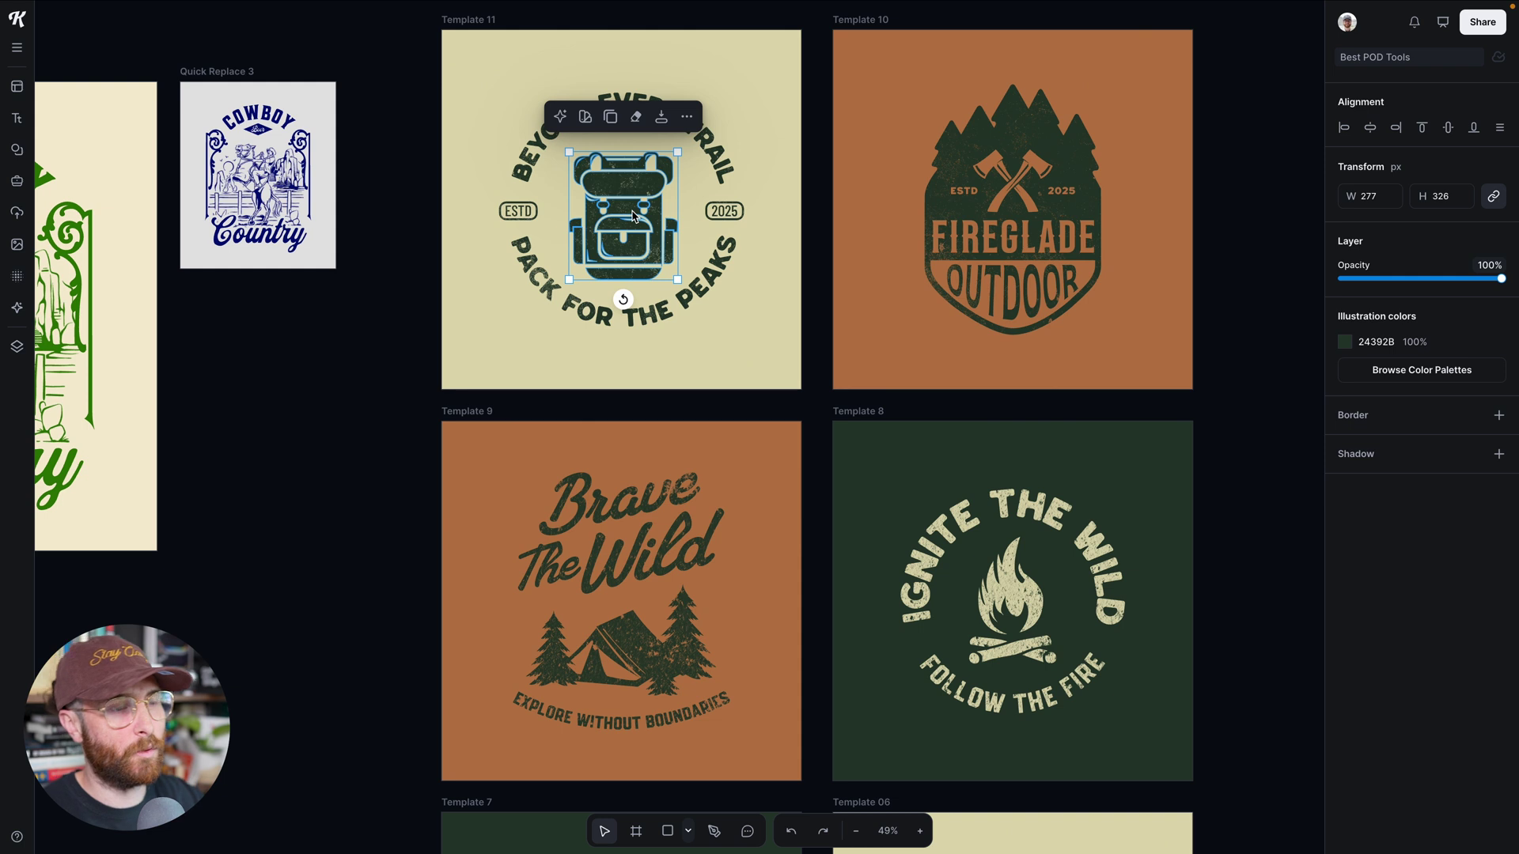
pyautogui.click(713, 162)
pyautogui.press('Escape')
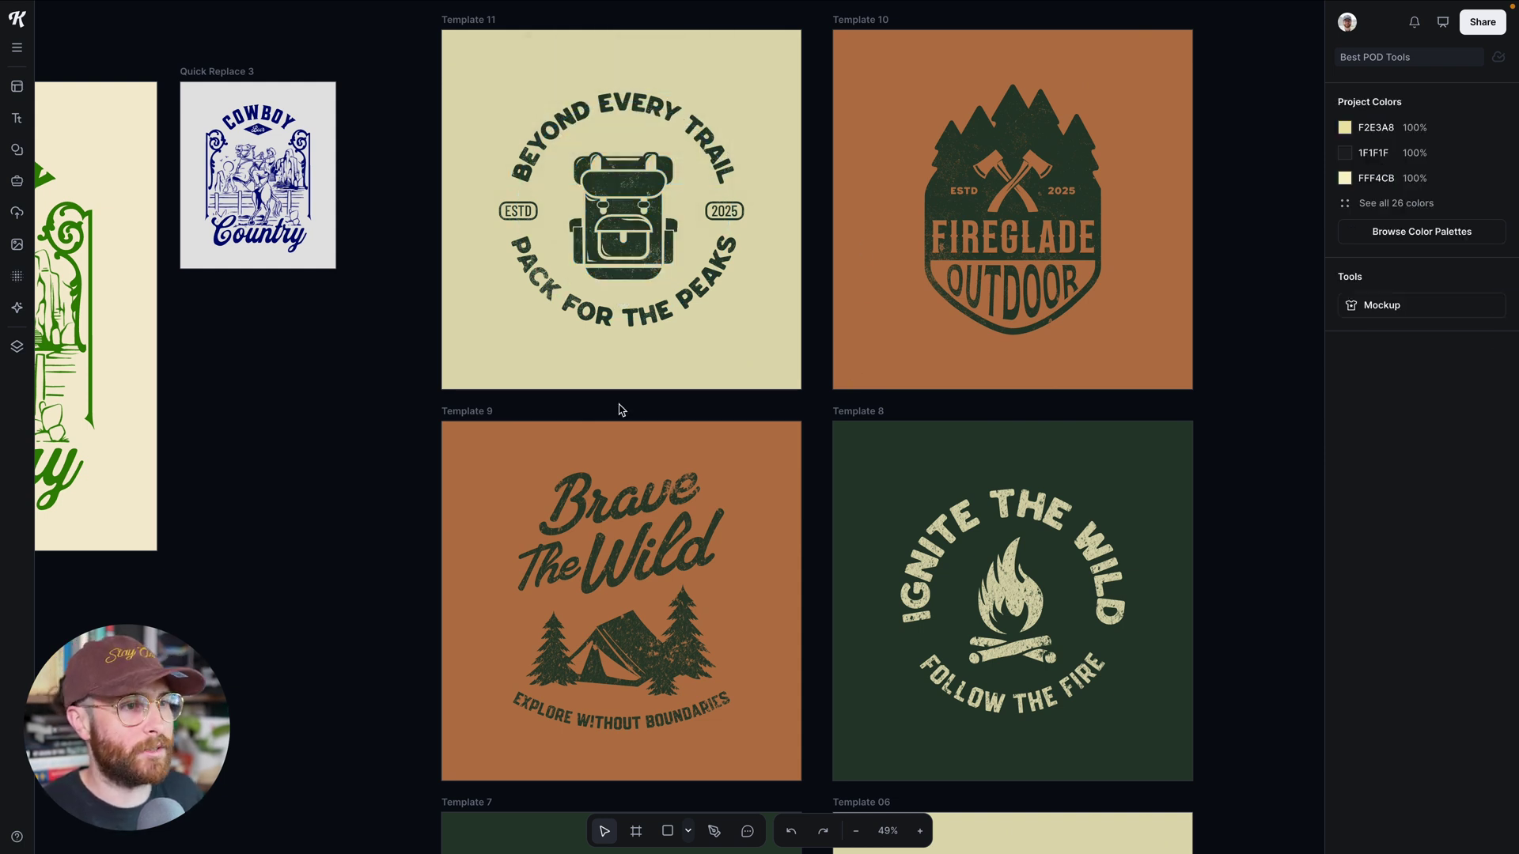
# Examine the bundle's Fonts artboard by selecting The Hikerz lettering and the Hemisphers Sans sample.
pyautogui.scroll(-3, 830, 570)
pyautogui.scroll(-5, 831, 570)
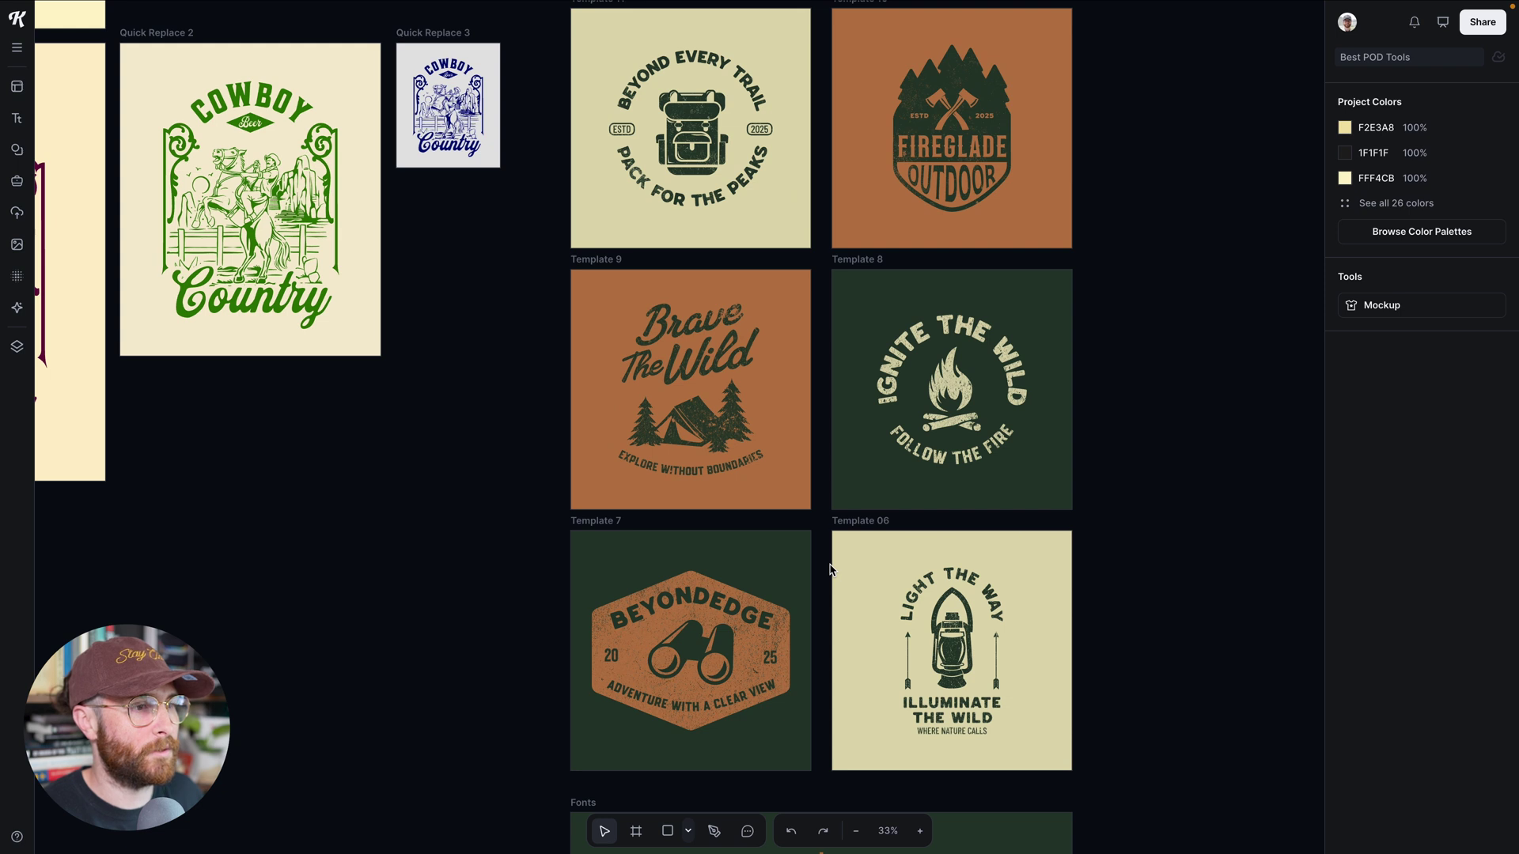
pyautogui.scroll(-5, 831, 570)
pyautogui.scroll(2, 750, 296)
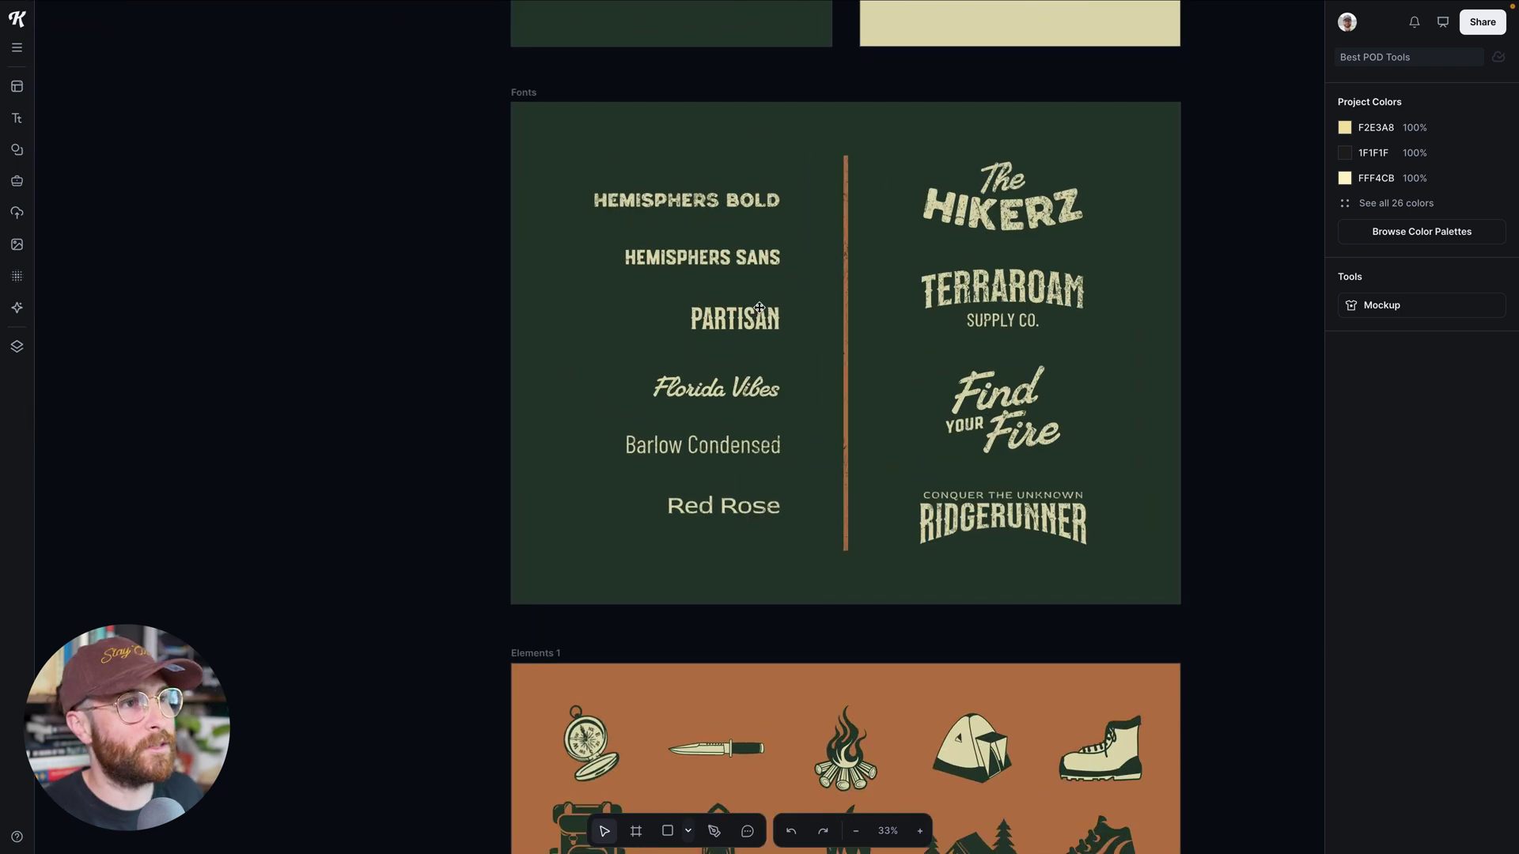
pyautogui.click(983, 187)
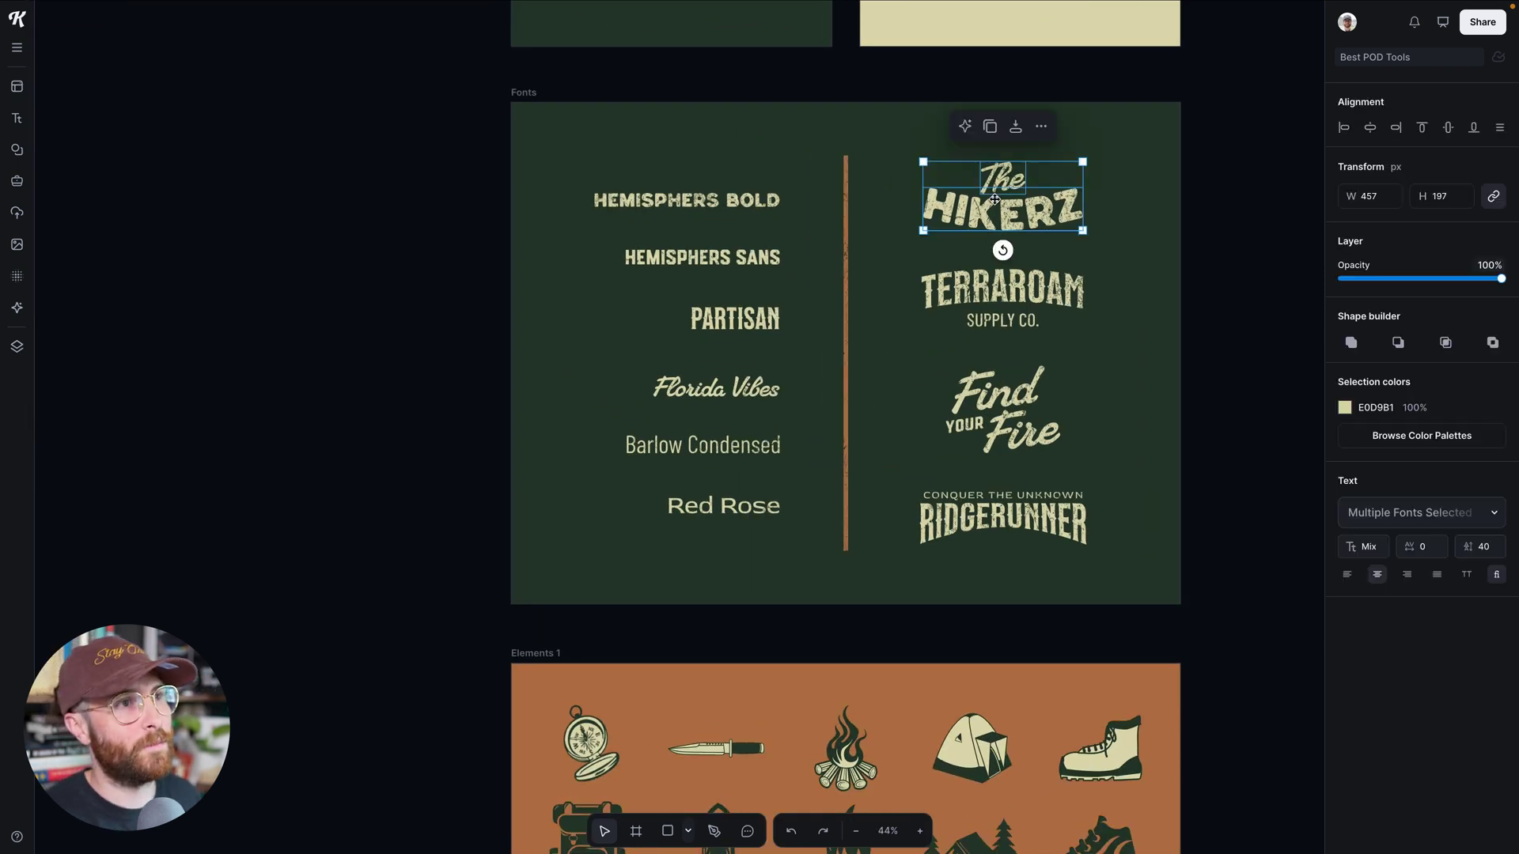
pyautogui.scroll(2, 1010, 247)
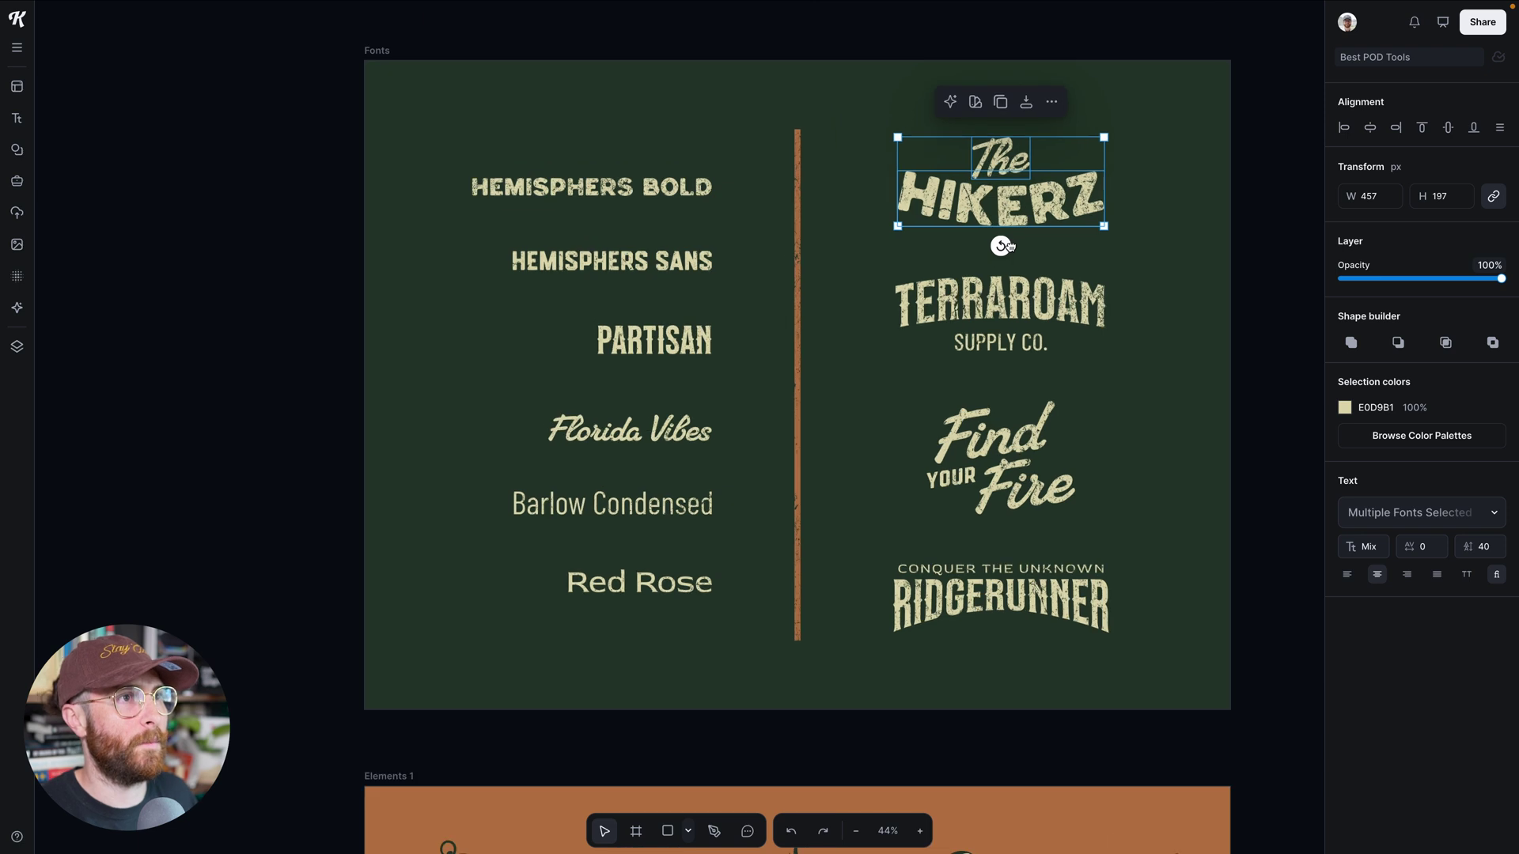
pyautogui.click(671, 262)
# Move the Hemisphers Bold sample off the Fonts artboard onto the empty canvas and change its text to "USE THEM".
pyautogui.click(667, 190)
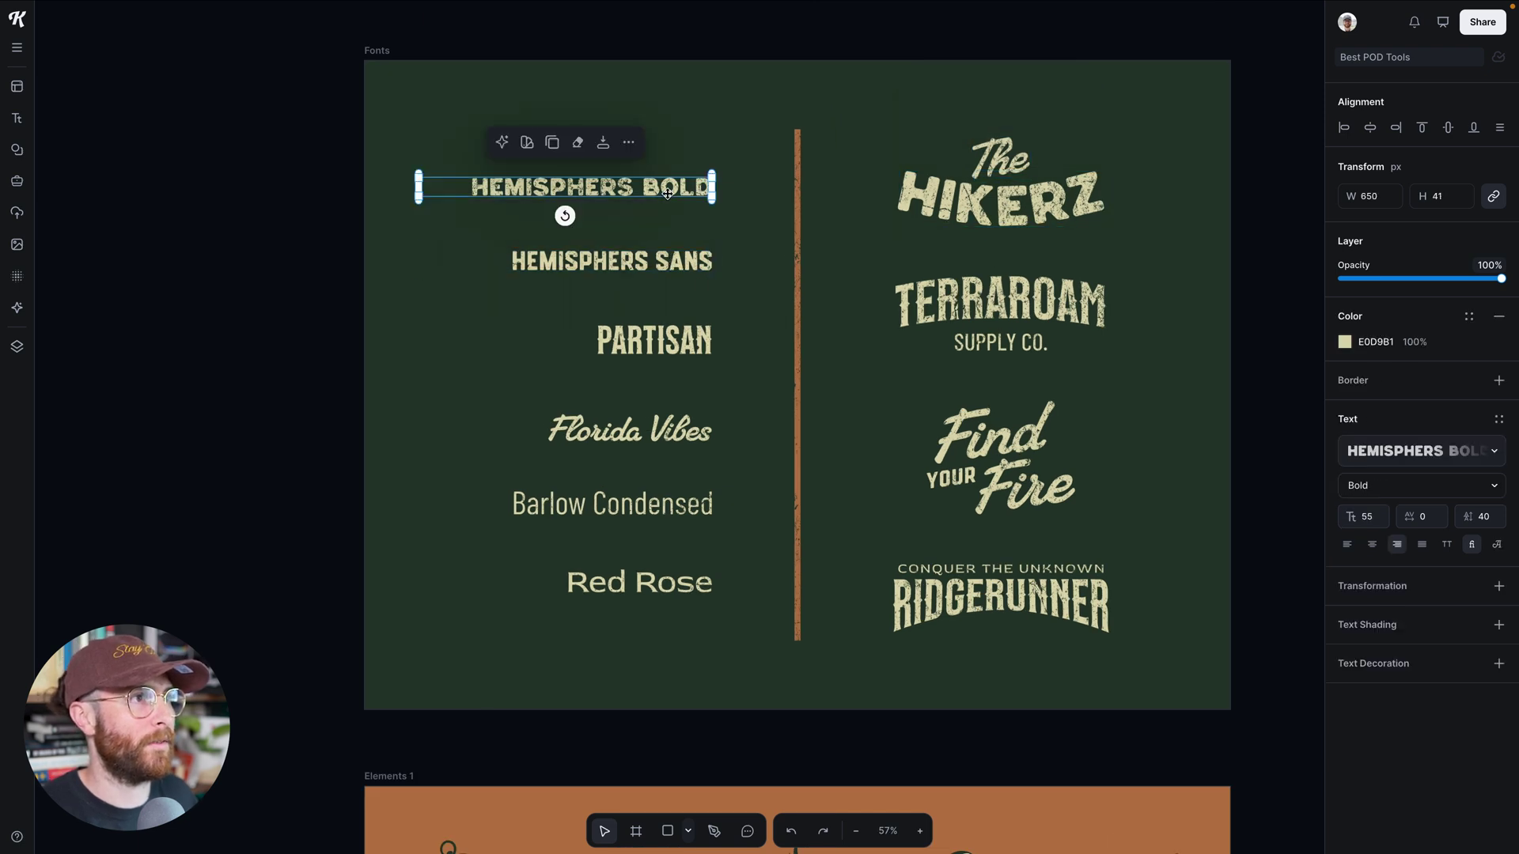
pyautogui.moveTo(663, 190); pyautogui.dragTo(249, 307)
pyautogui.doubleClick(250, 307)
pyautogui.write('USE THEM')
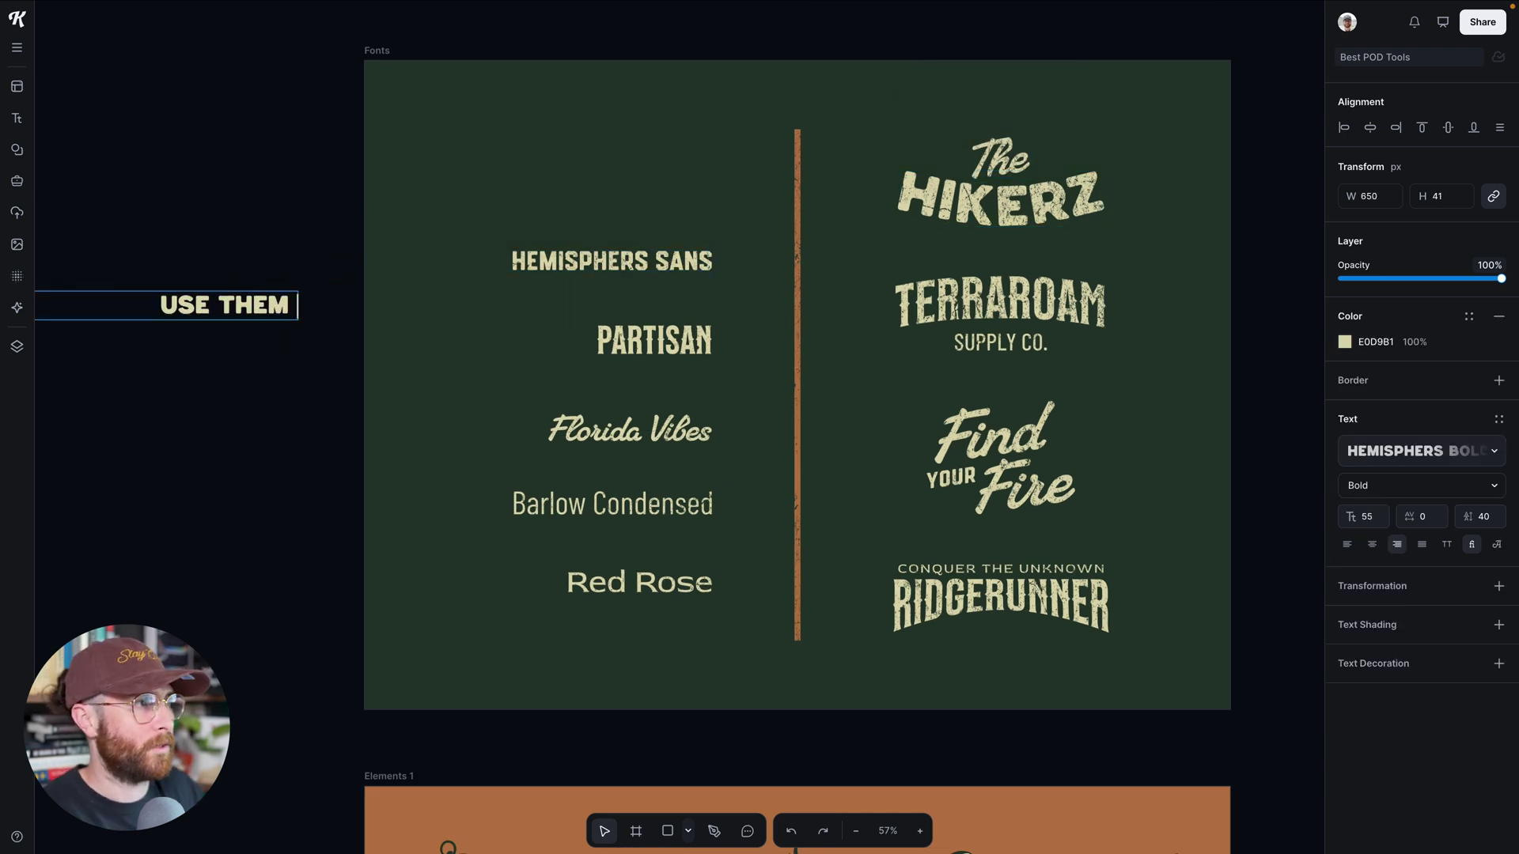
pyautogui.press('Escape')
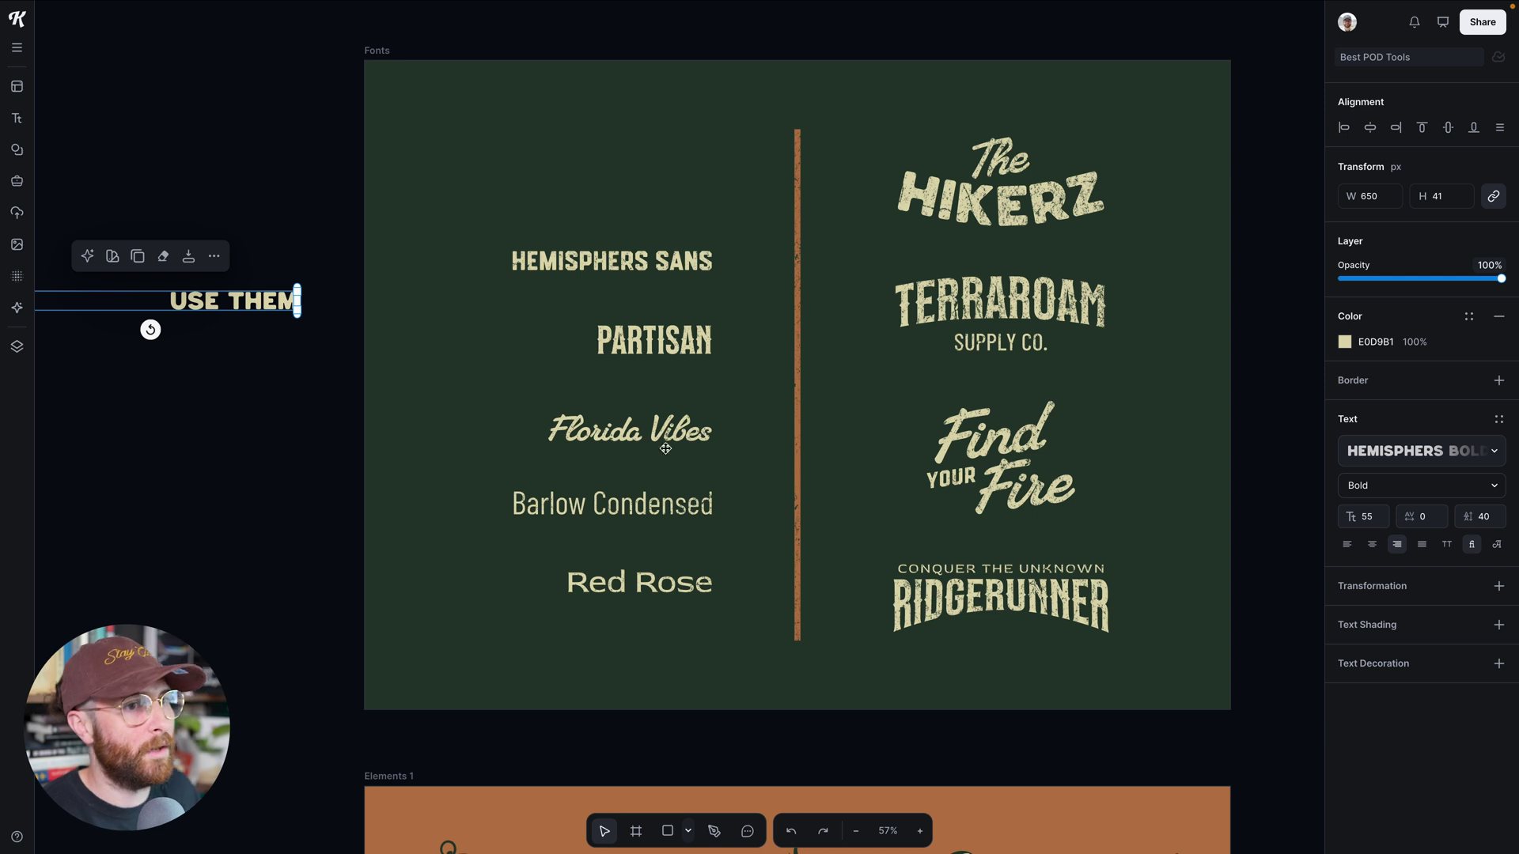
# Try an Angle transformation on the USE THEM text, remove the effect, and delete the text.
pyautogui.click(1491, 590)
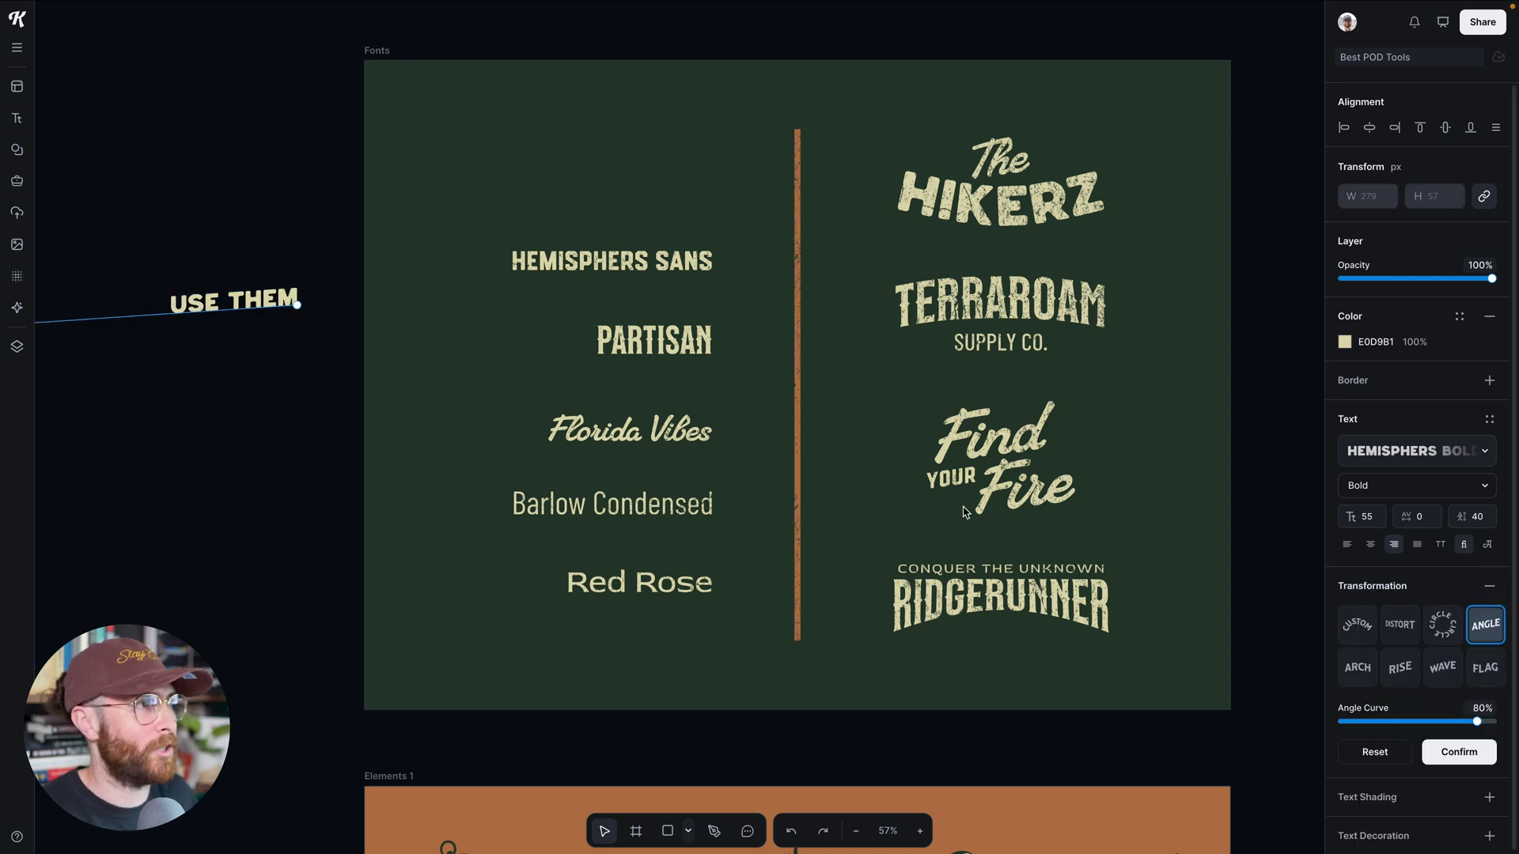
pyautogui.click(1490, 586)
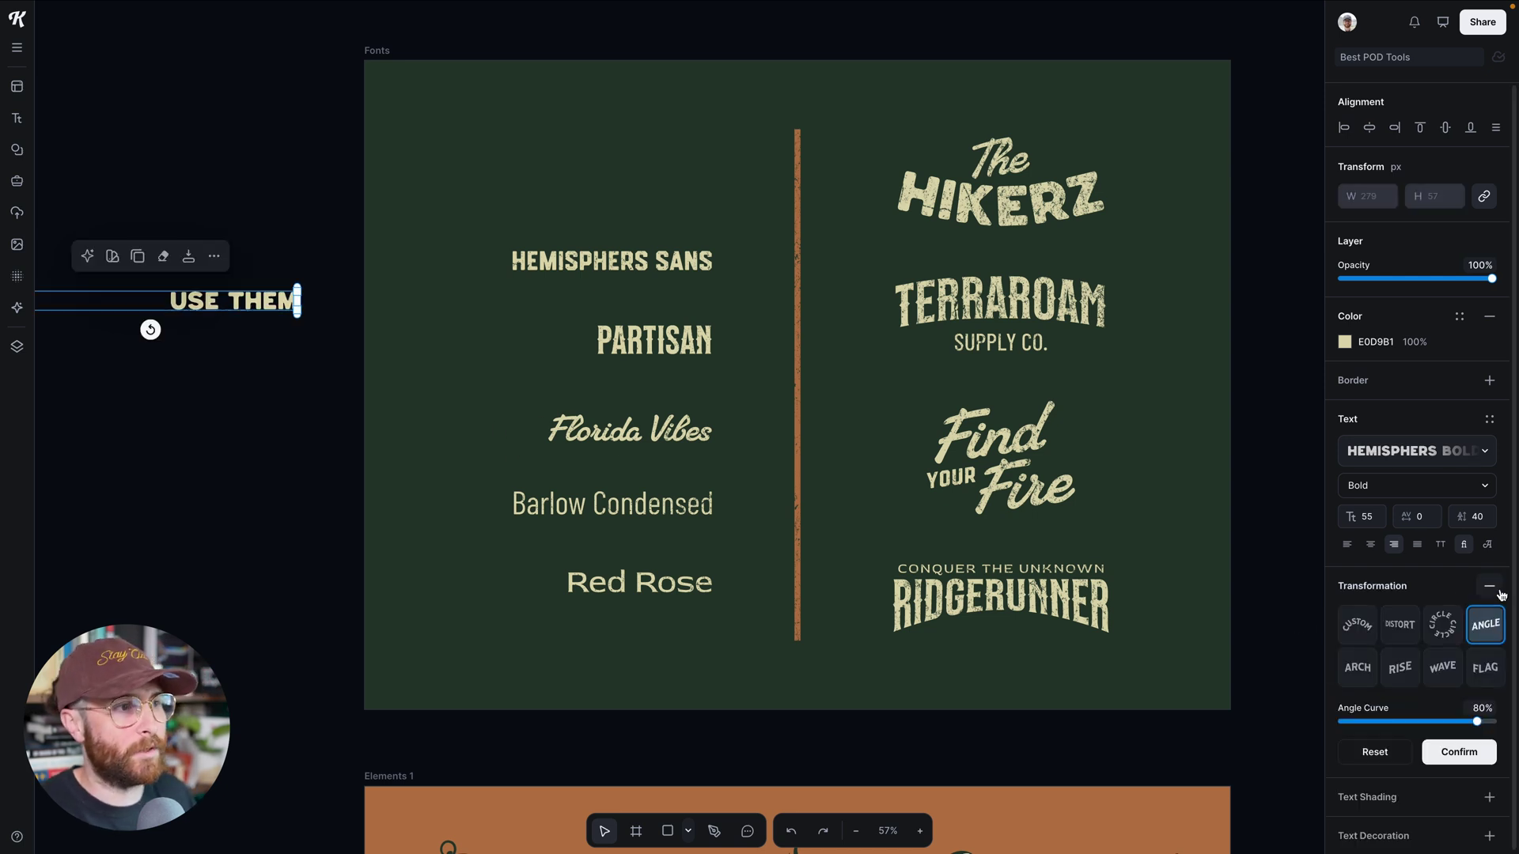
pyautogui.moveTo(219, 322); pyautogui.dragTo(208, 334)
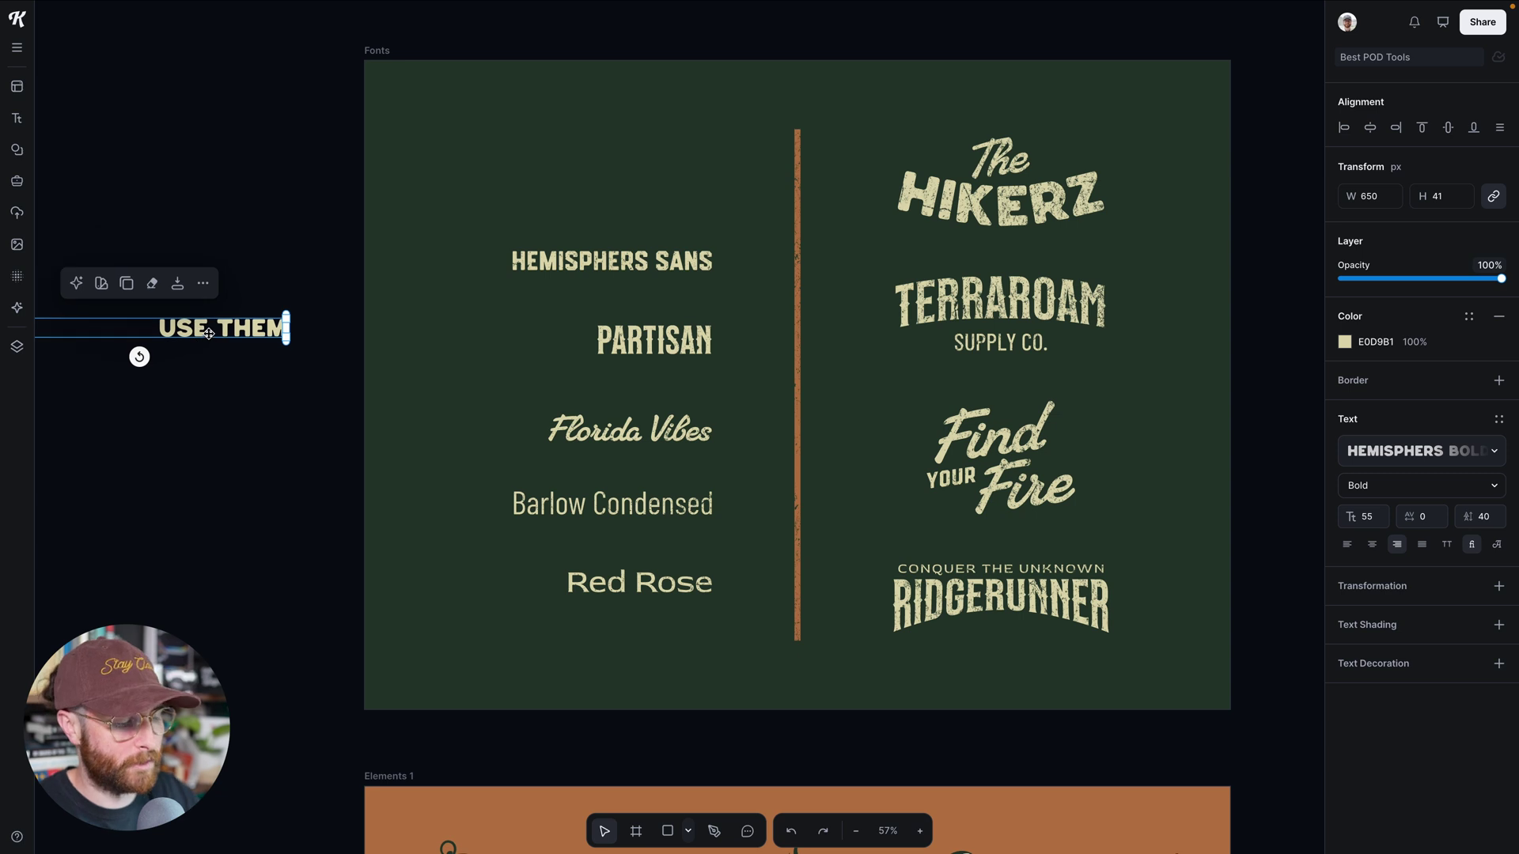
pyautogui.press('Delete')
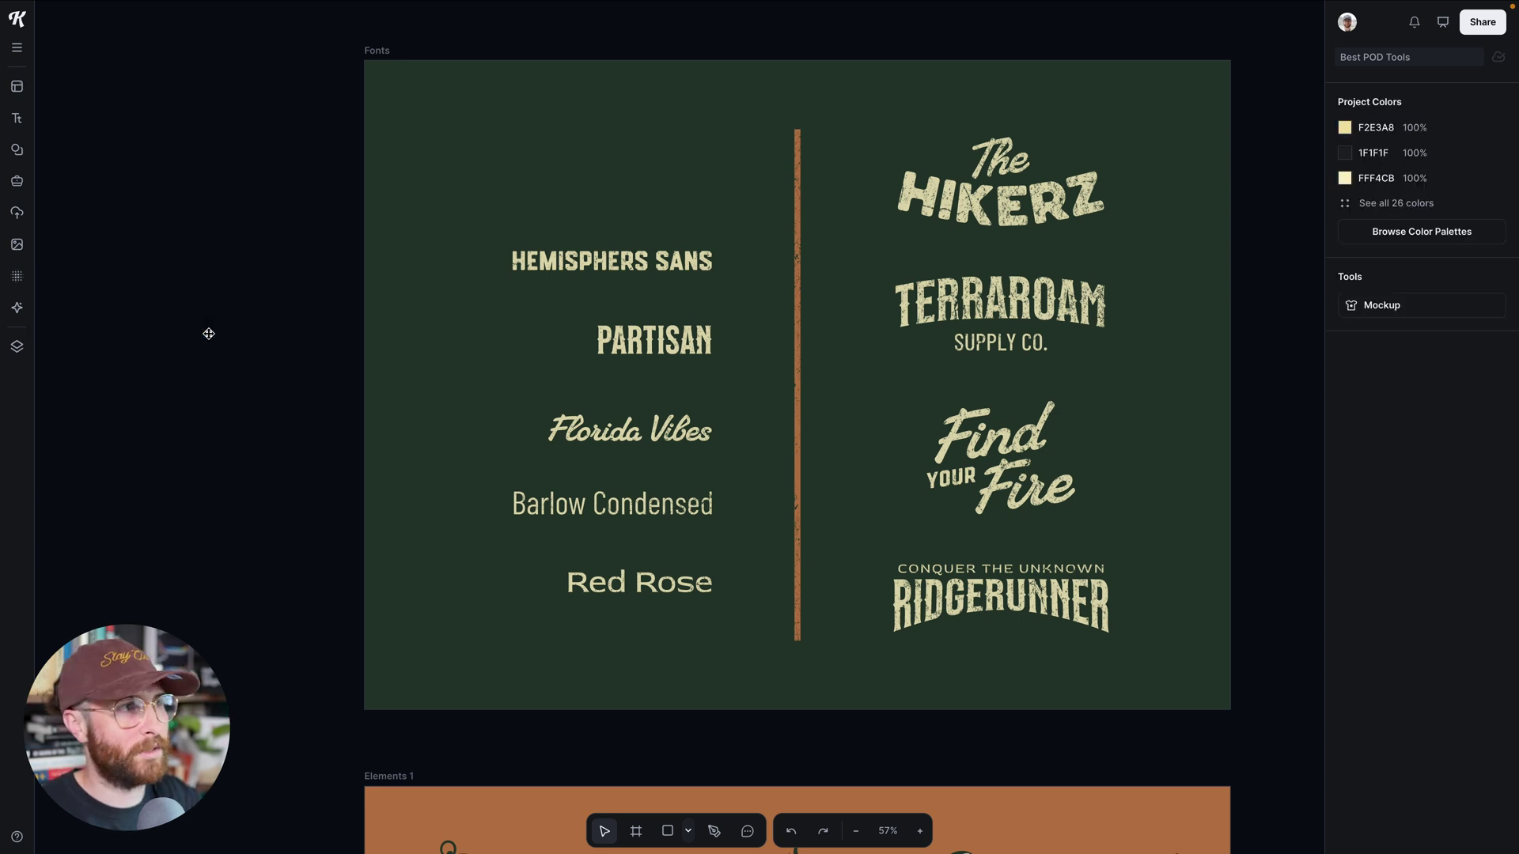
# Undo the text deletion and the earlier edits to restore the Hemisphers Bold sample on the Fonts artboard.
pyautogui.hotkey('ctrl', 'z')
pyautogui.hotkey('ctrl', 'z')
pyautogui.hotkey('ctrl', 'z')
pyautogui.hotkey('ctrl', 'z')
pyautogui.hotkey('ctrl', 'z')
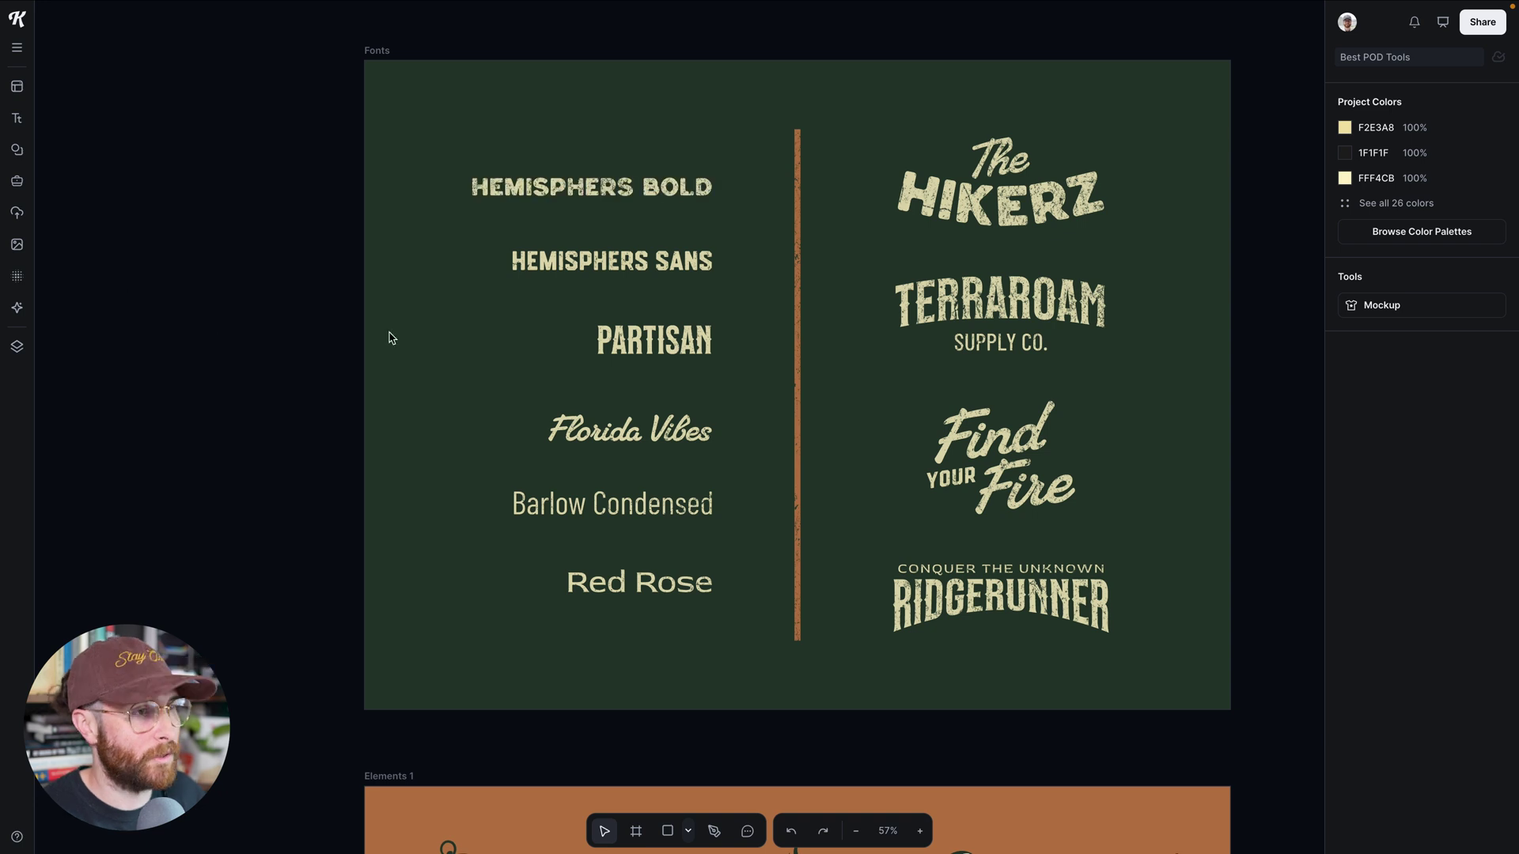
# Examine the illustrations on the Elements 1 artboard by selecting the axe-in-stump, crossed axes and lantern graphics.
pyautogui.scroll(-10, 671, 441)
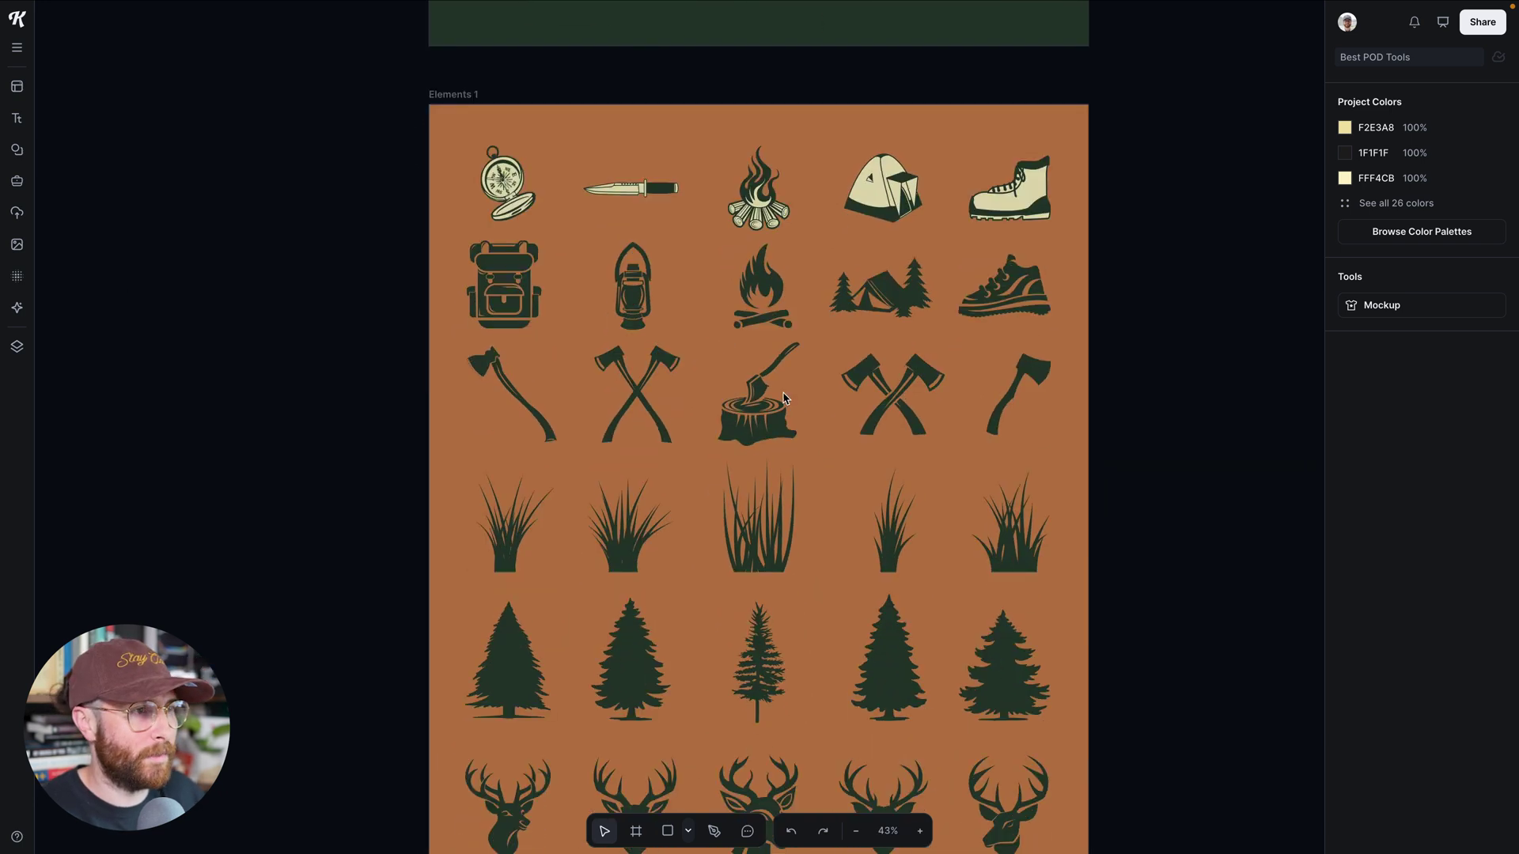
pyautogui.click(862, 396)
pyautogui.click(767, 404)
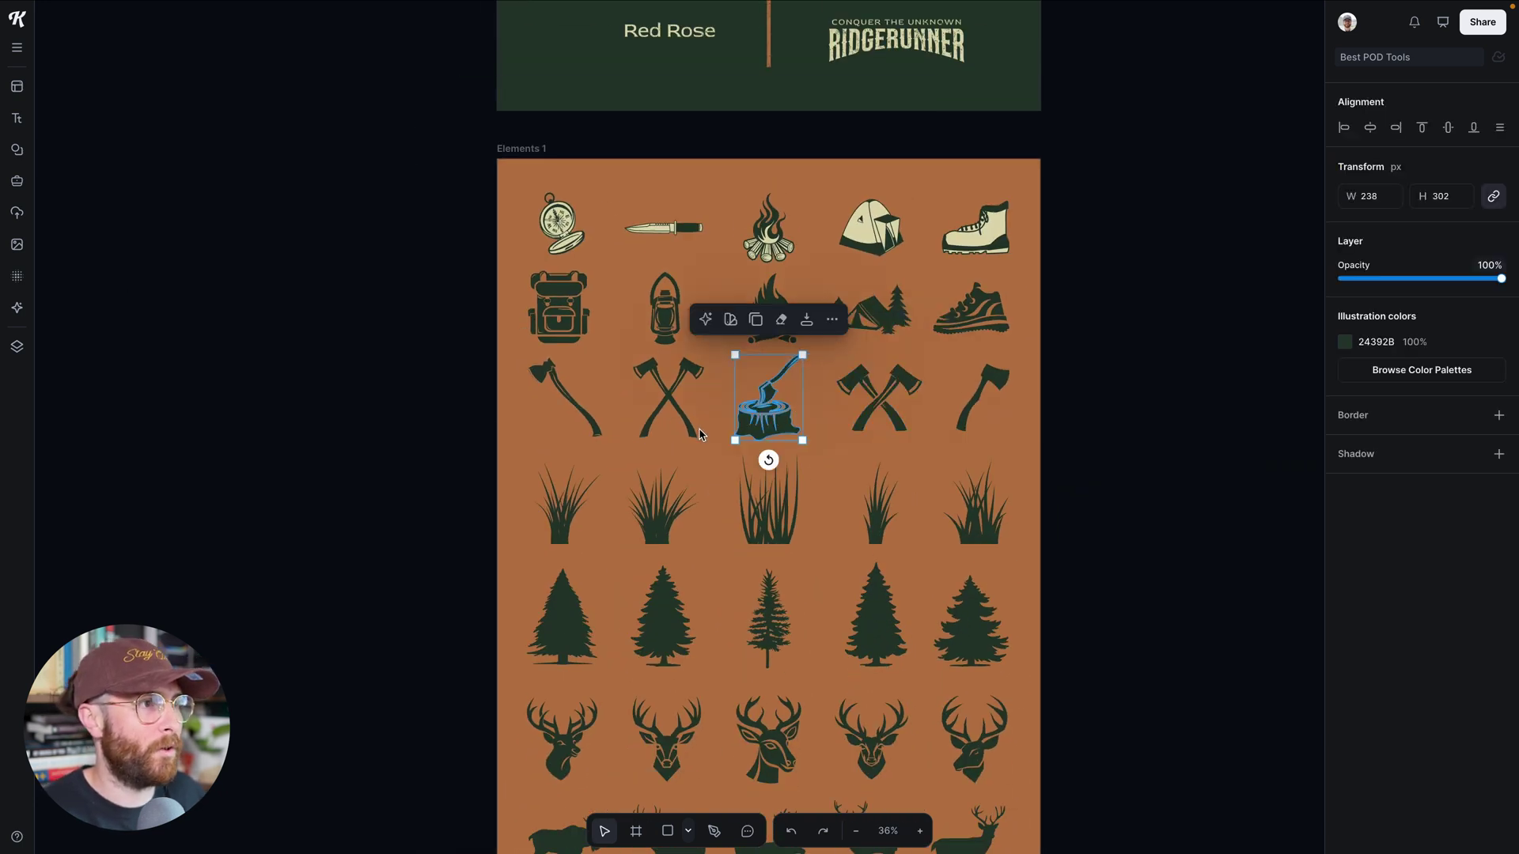
pyautogui.click(677, 419)
pyautogui.click(674, 286)
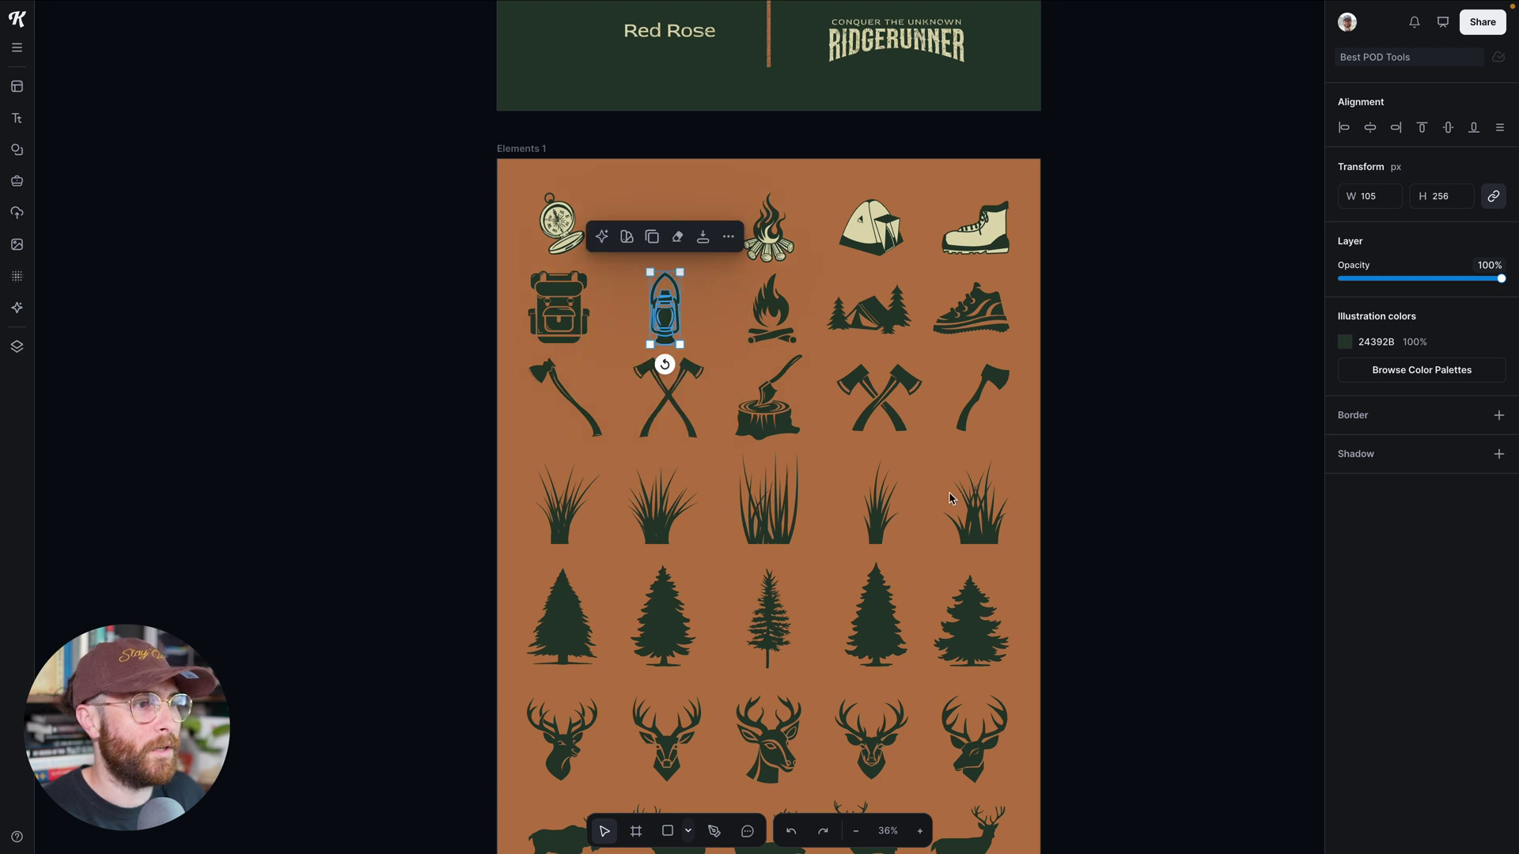
# Examine the rest of the bundle: the remaining Elements 1 graphics, the Badge 3 and Badge 2 shapes, and the Bonus - Color Palettes artboard.
pyautogui.scroll(-2, 1085, 614)
pyautogui.scroll(-3, 1061, 400)
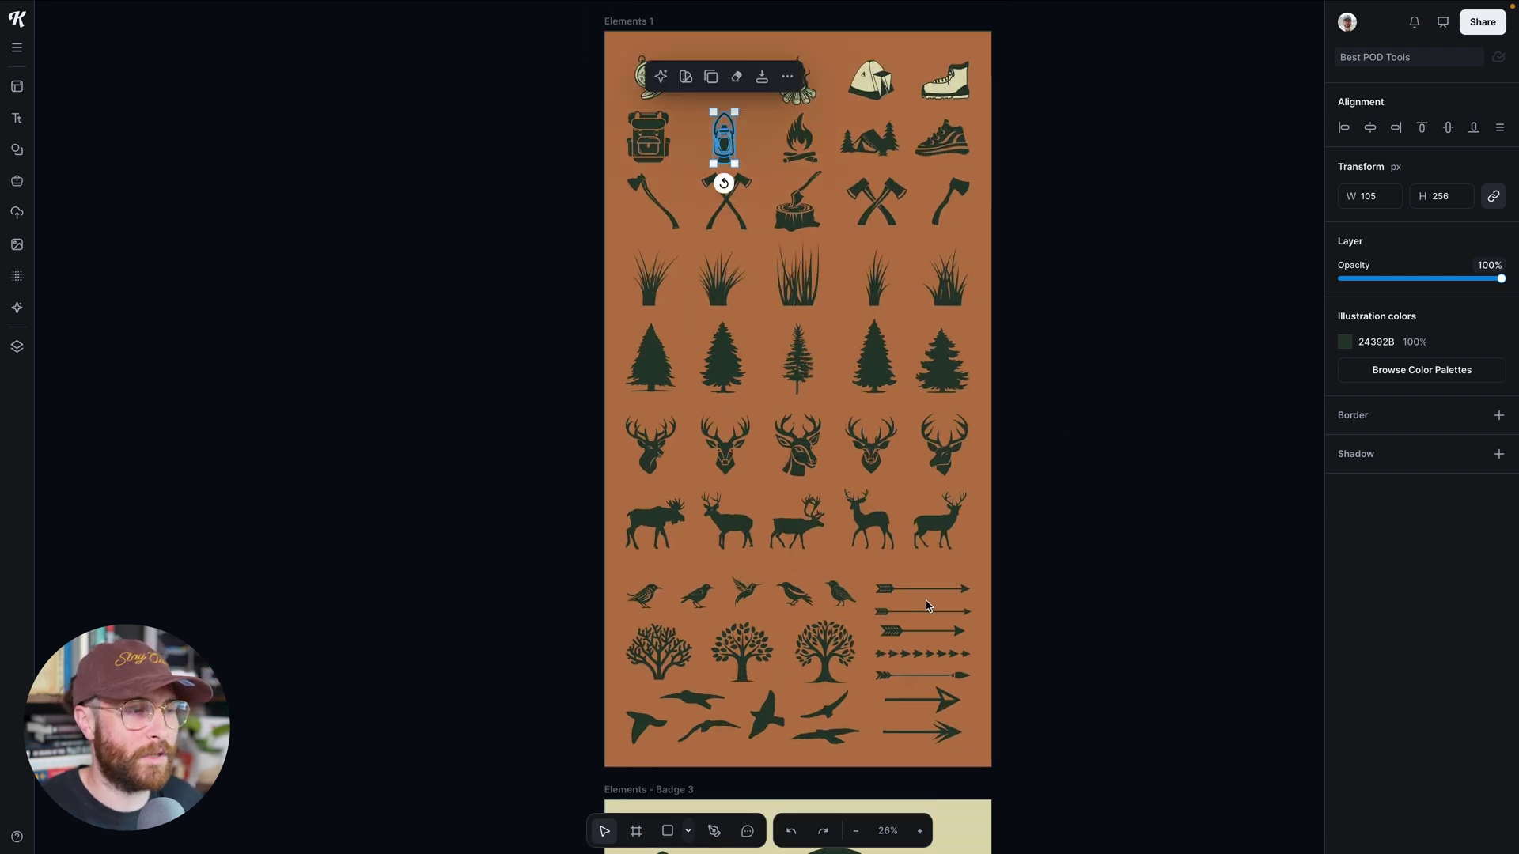
pyautogui.scroll(-2, 928, 606)
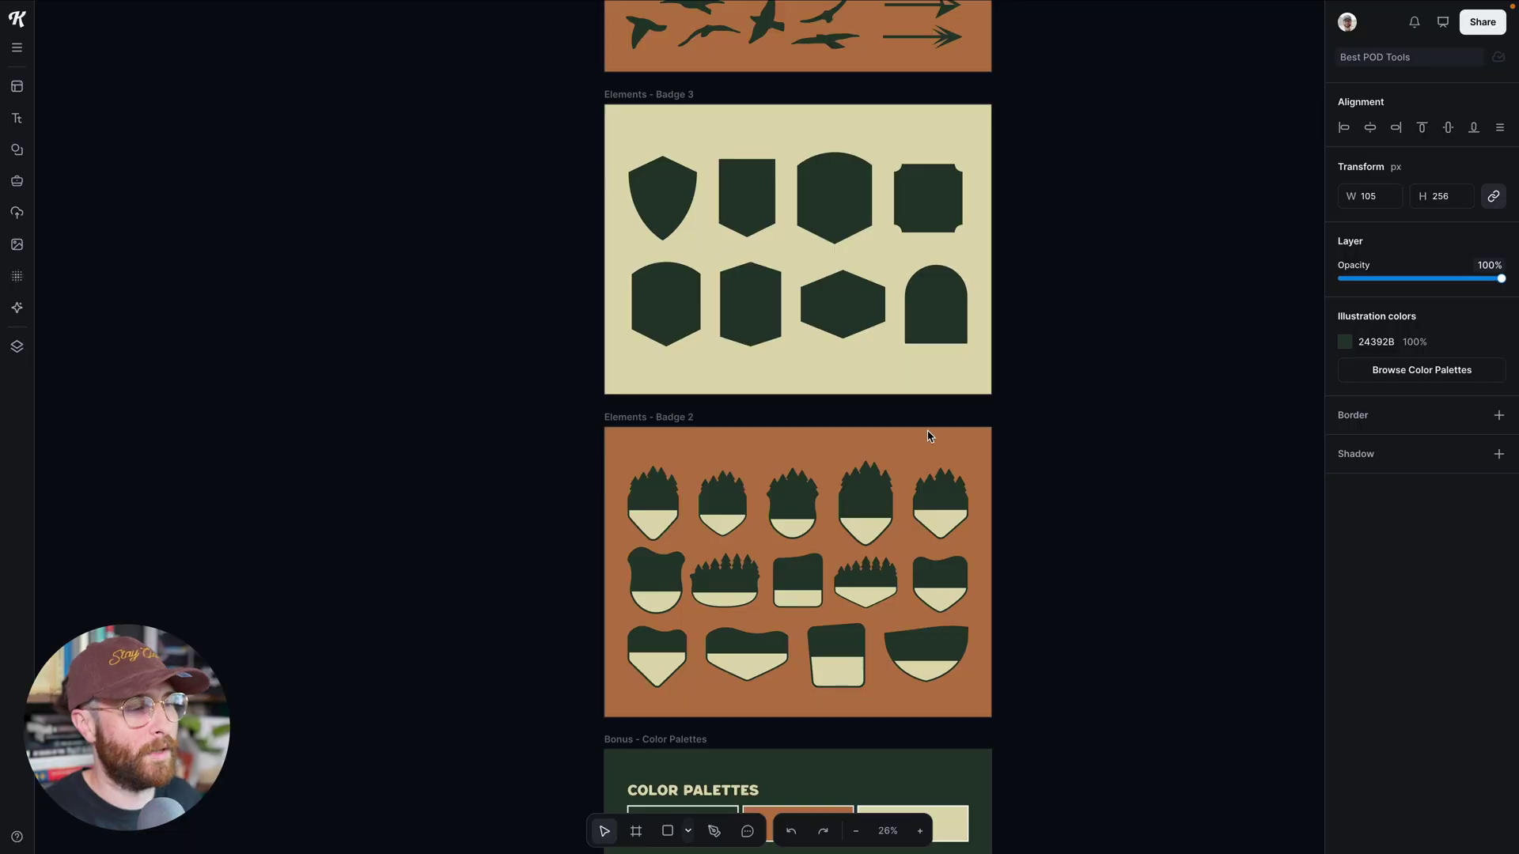
pyautogui.scroll(-5, 928, 436)
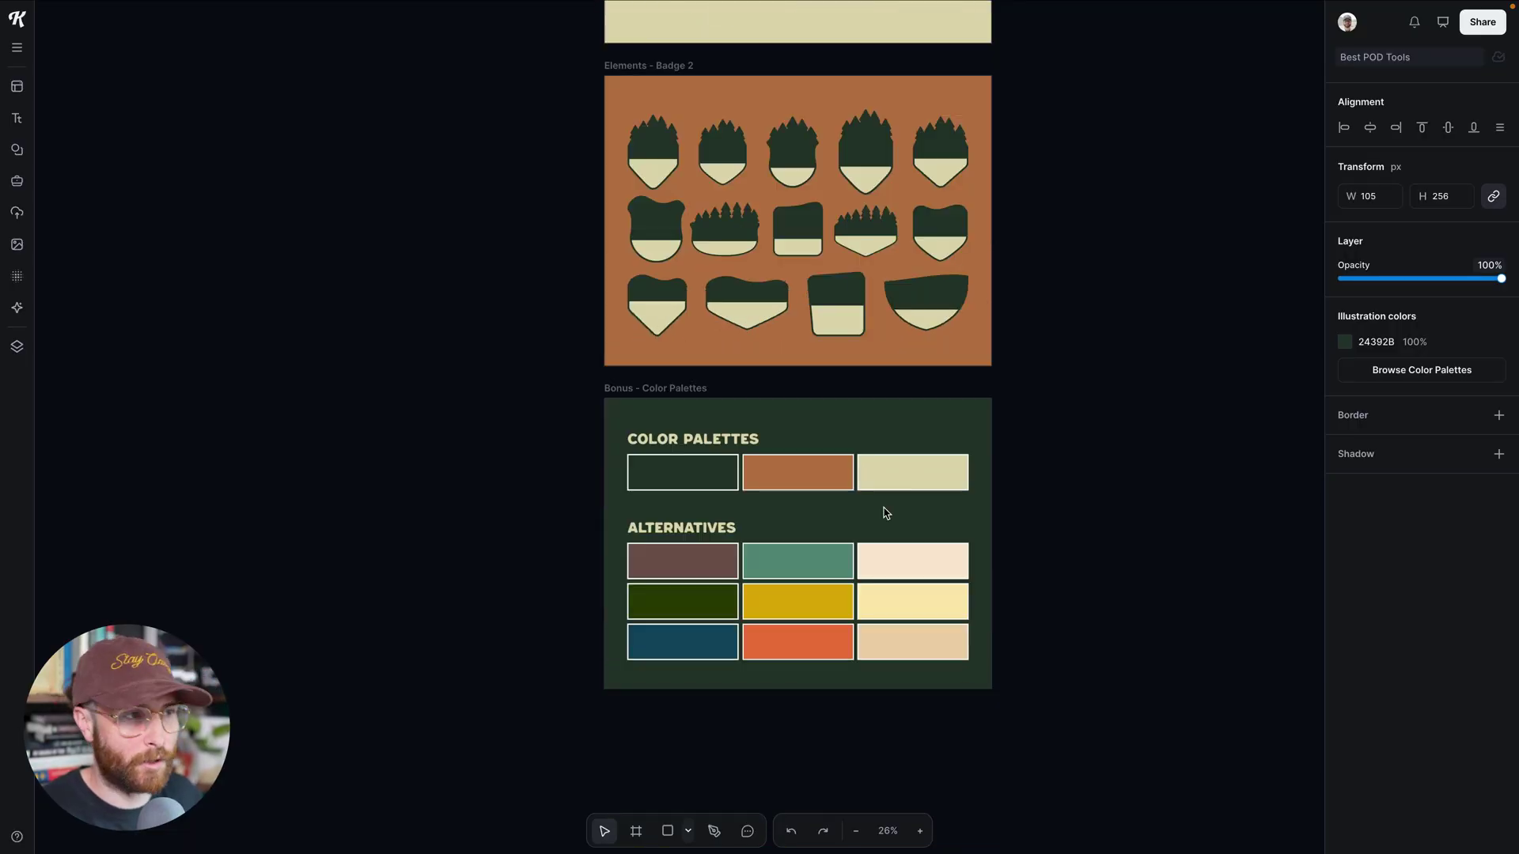
pyautogui.scroll(-2, 886, 510)
pyautogui.scroll(3, 887, 510)
pyautogui.scroll(-3, 887, 511)
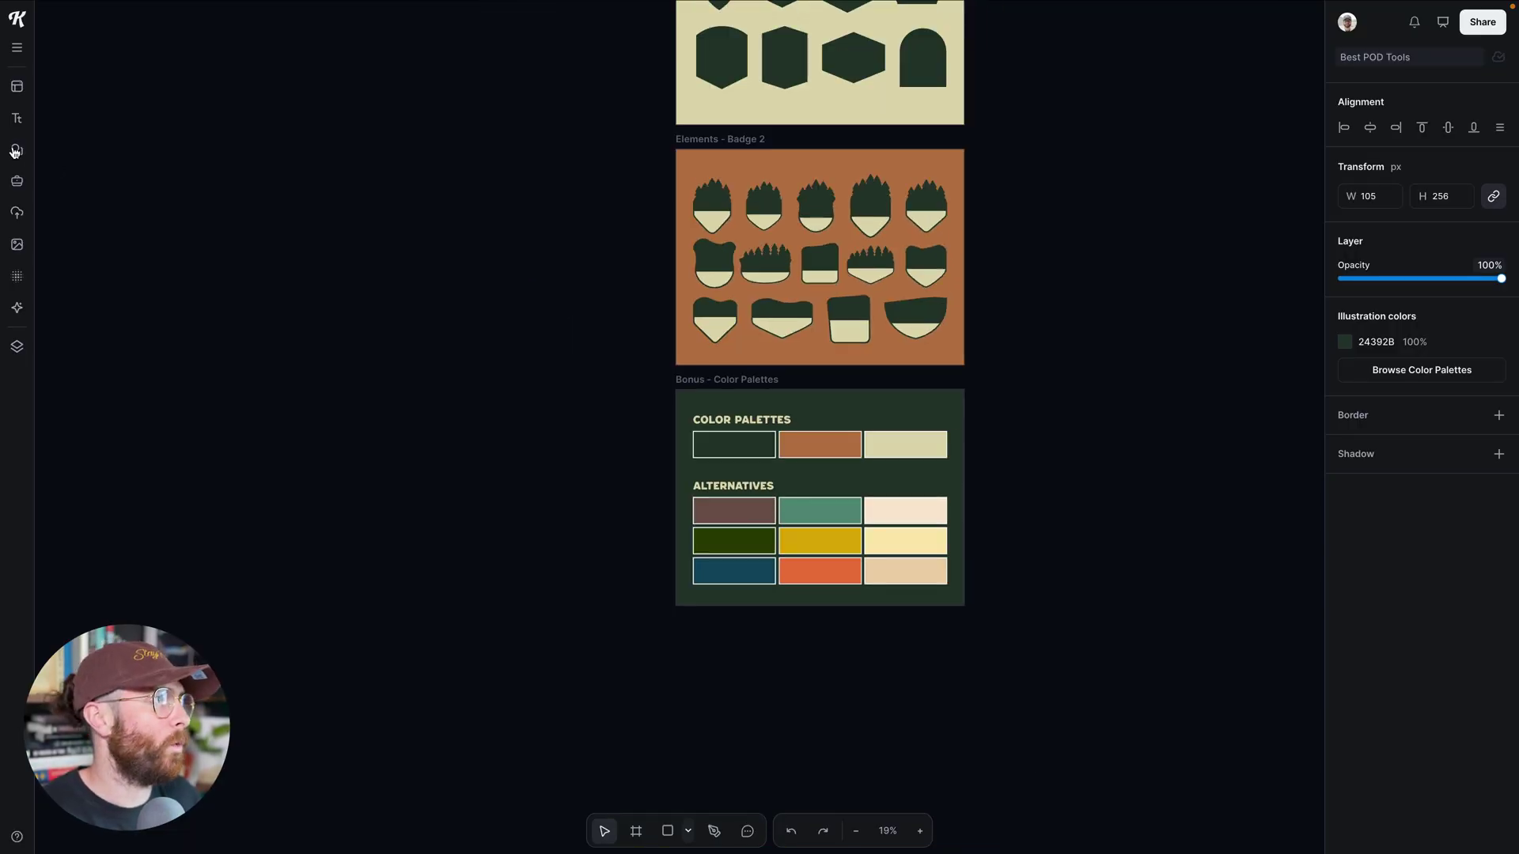
# Browse the design bundle templates and view the details of the Minimalist Logo Design Bundle without adding it to the project.
pyautogui.scroll(15, 521, 336)
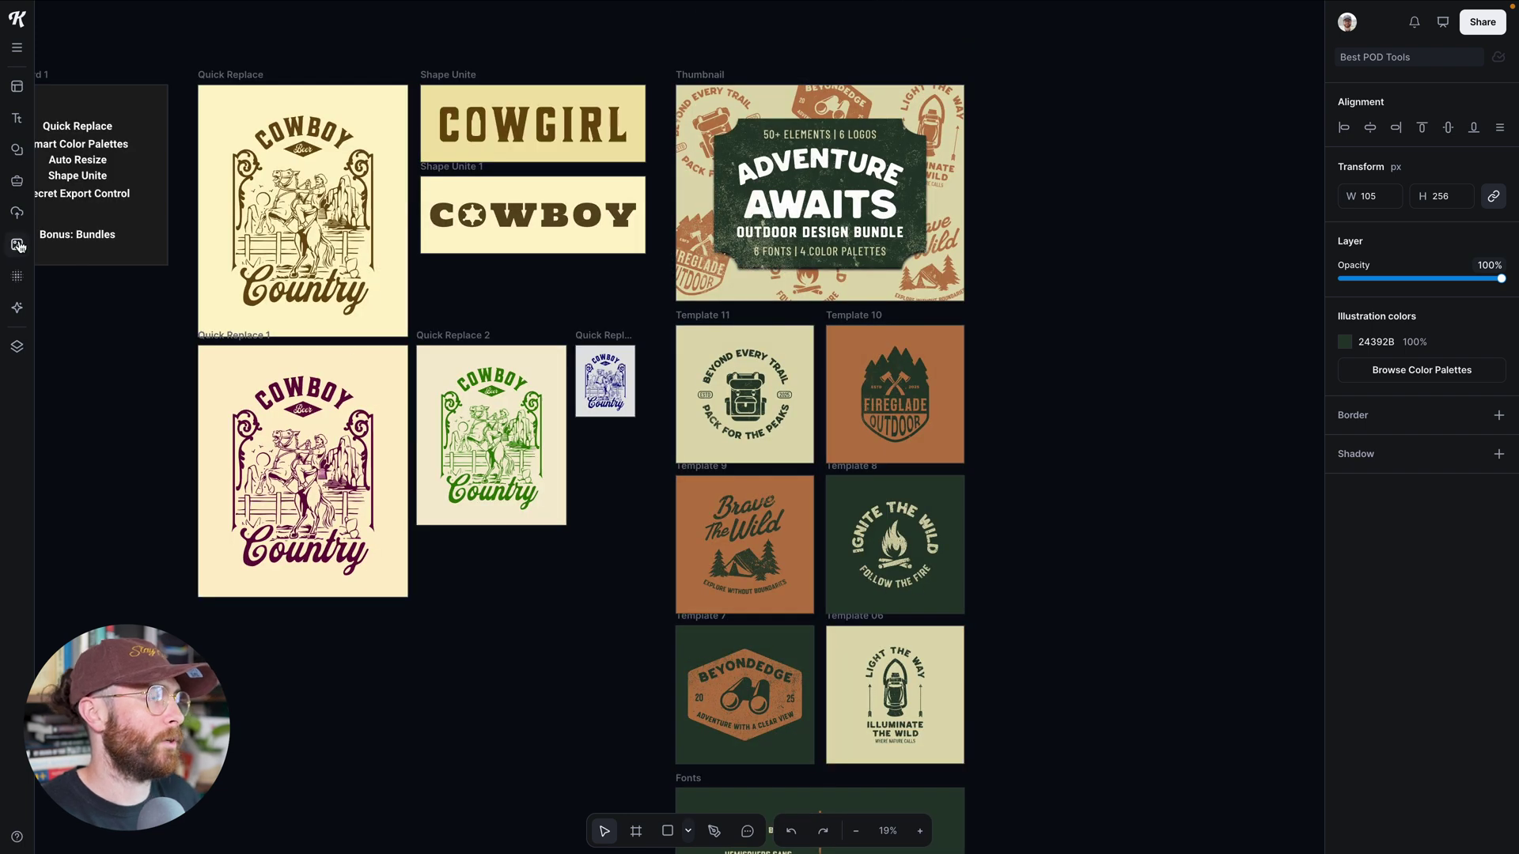
pyautogui.click(16, 86)
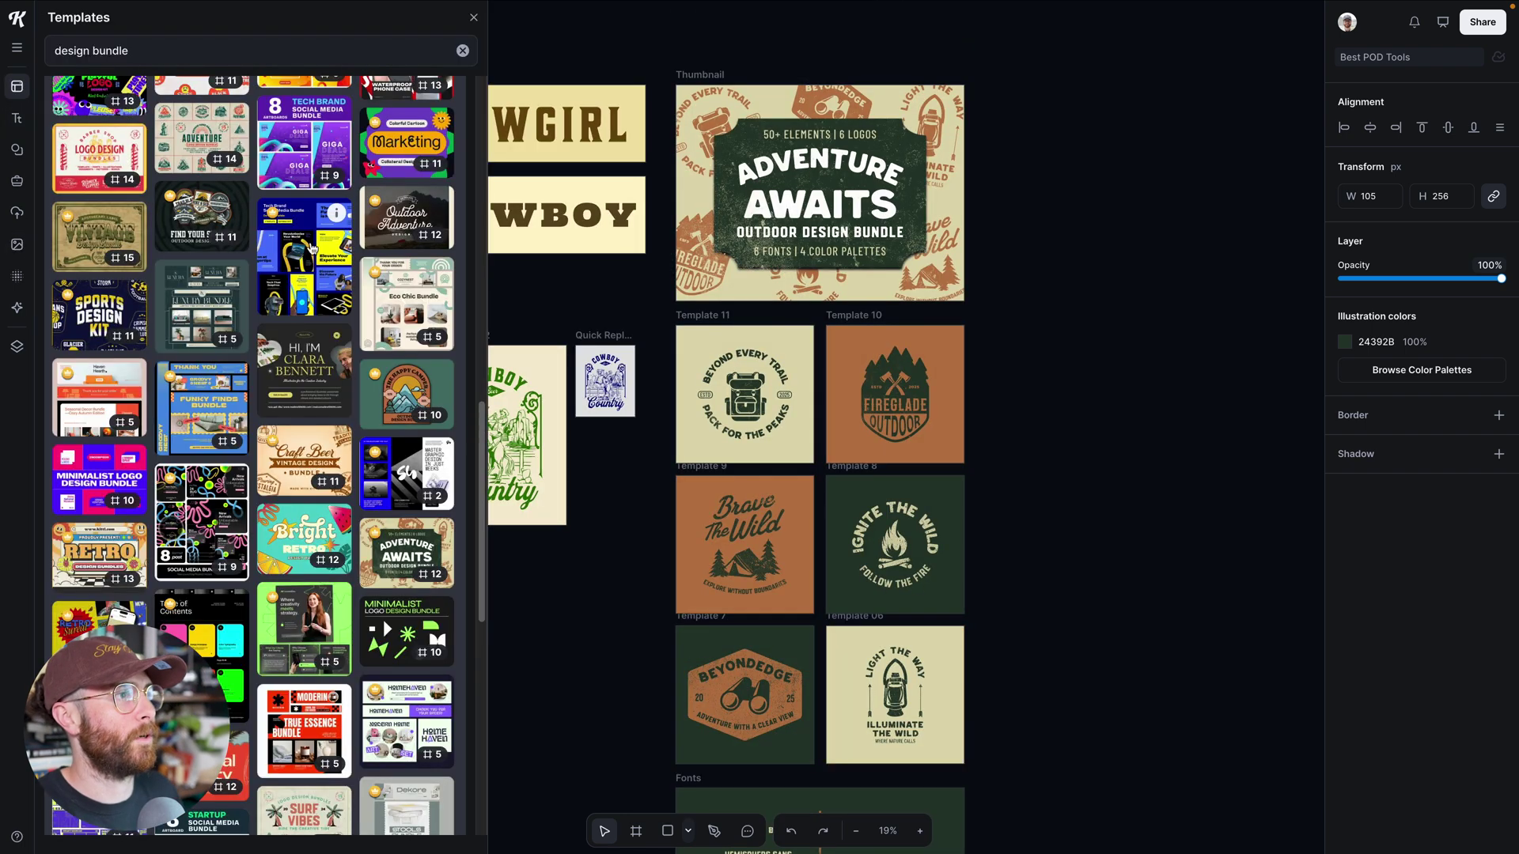
pyautogui.scroll(-5, 340, 302)
pyautogui.scroll(-4, 340, 299)
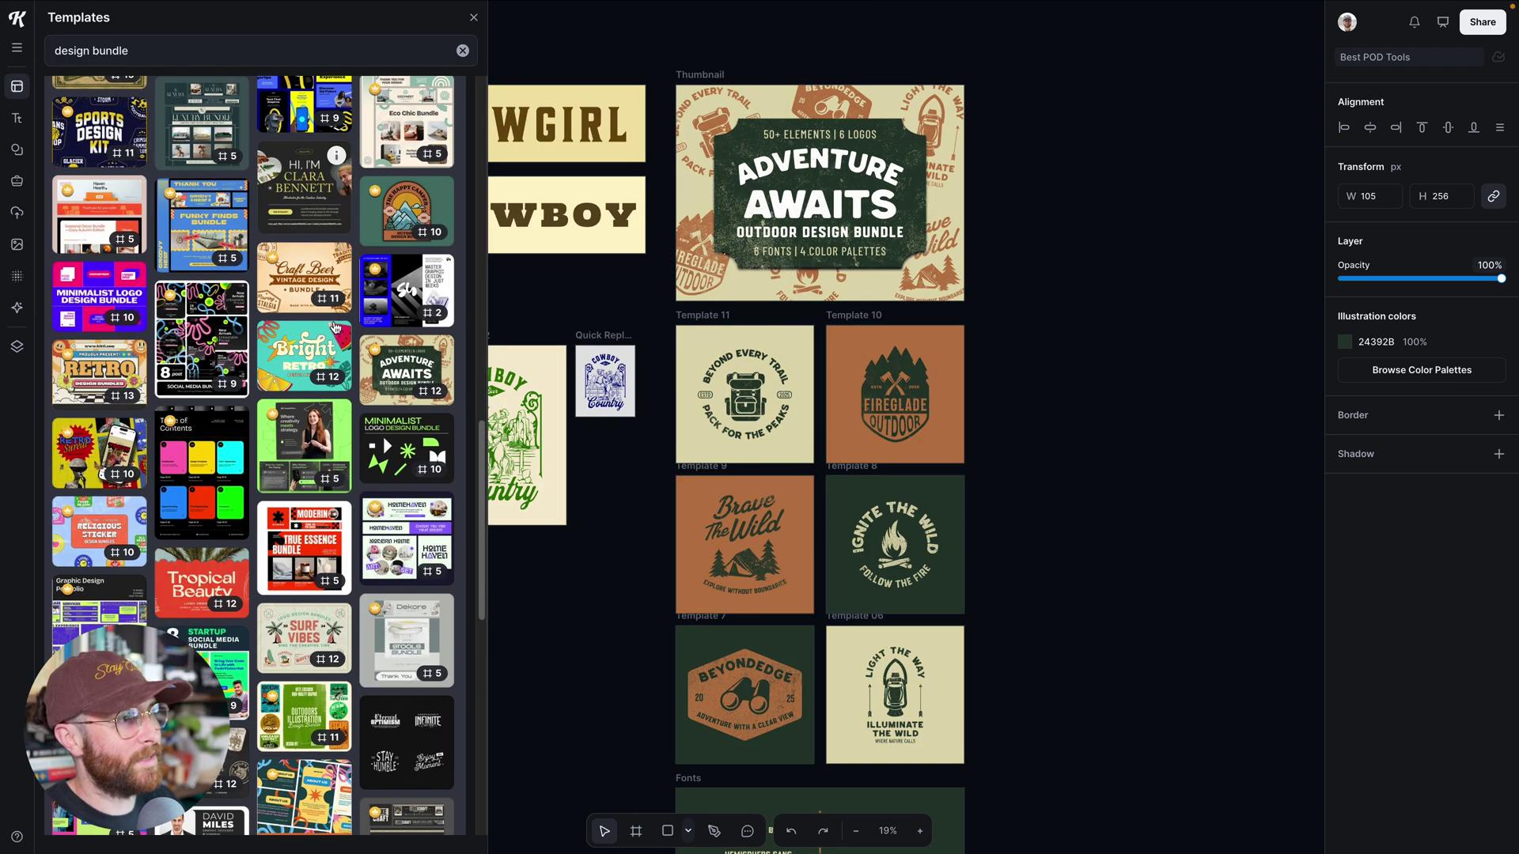
pyautogui.scroll(-1, 380, 435)
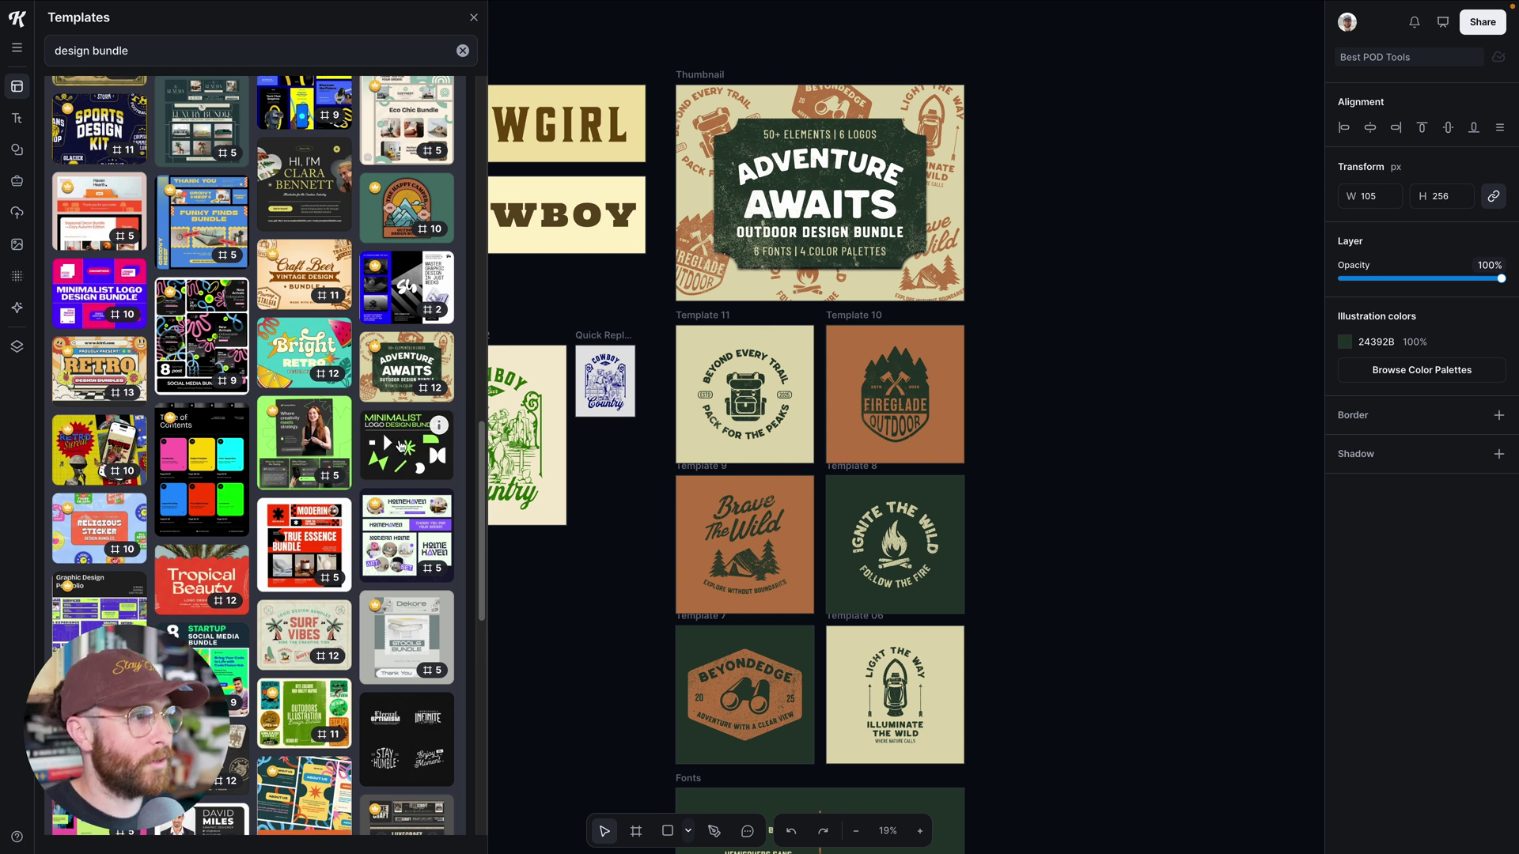
pyautogui.click(439, 428)
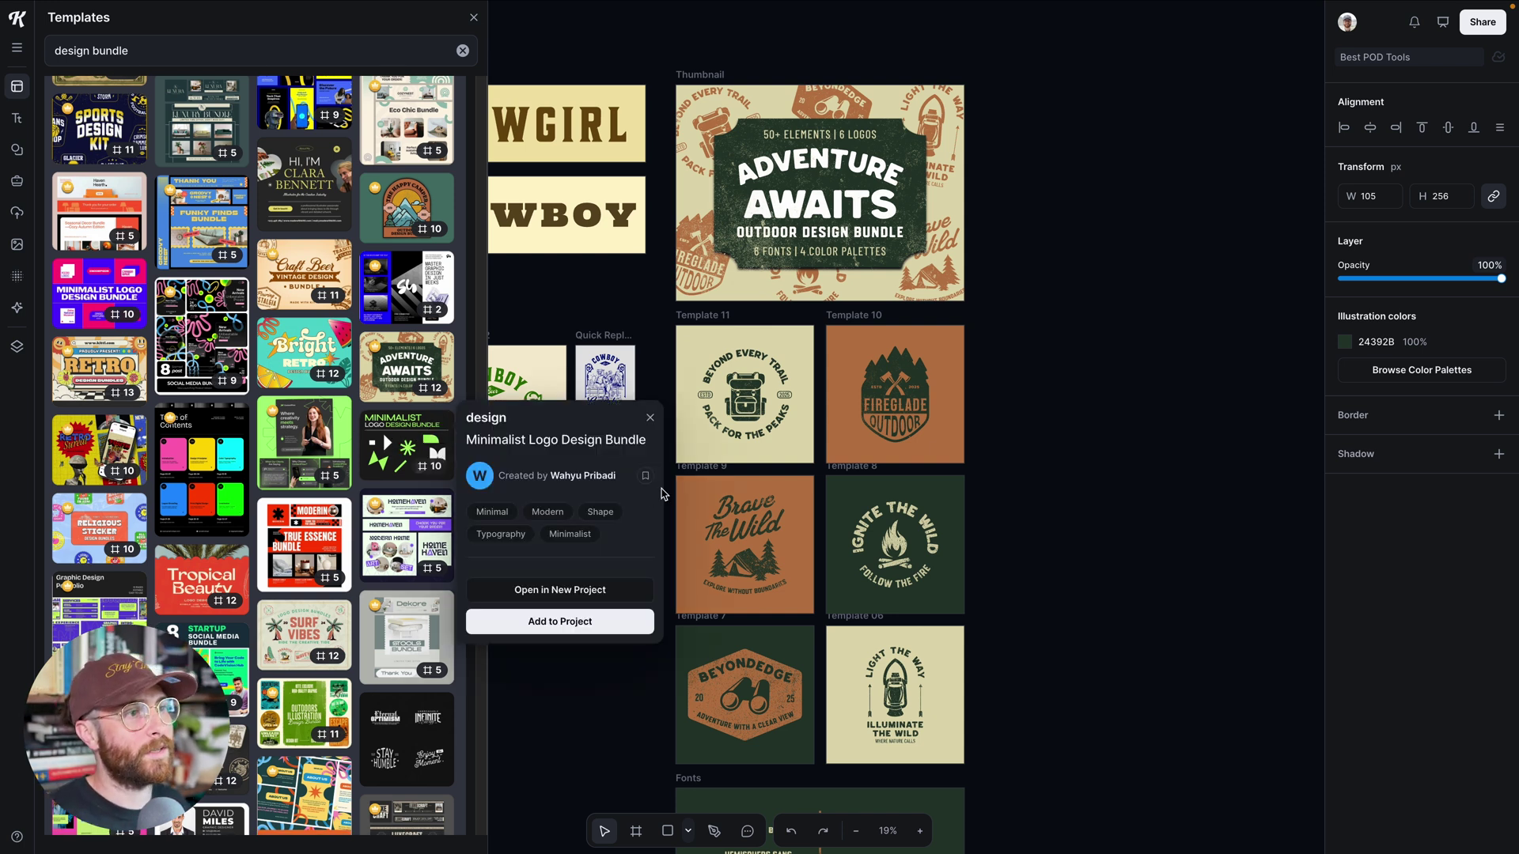
pyautogui.click(650, 420)
# Look through more design bundle templates, close the template library, and return to the overview of the project's artboards.
pyautogui.scroll(-8, 387, 633)
pyautogui.scroll(15, 388, 657)
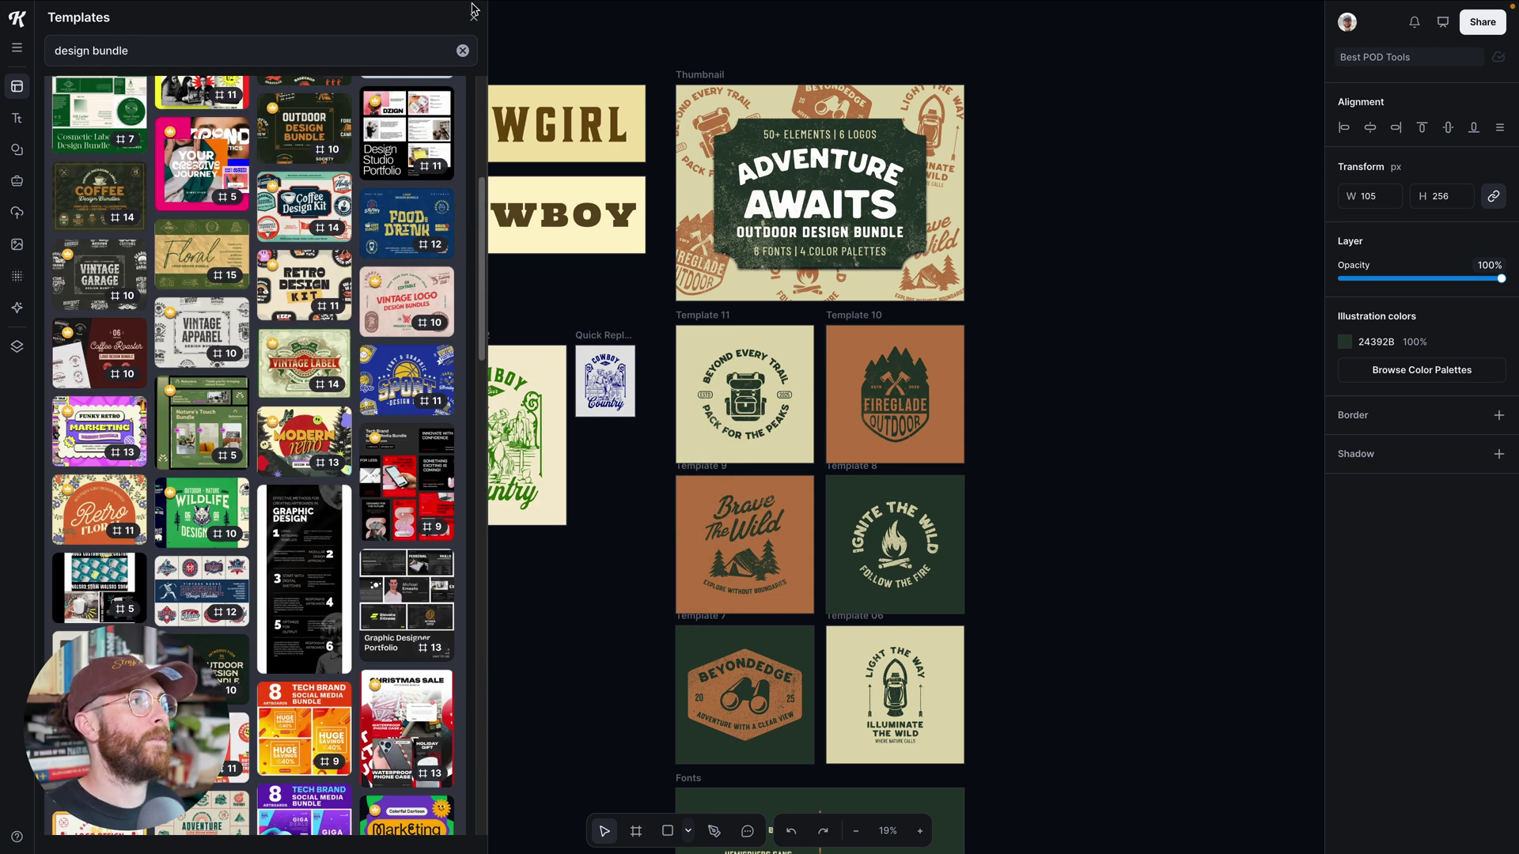
pyautogui.click(473, 14)
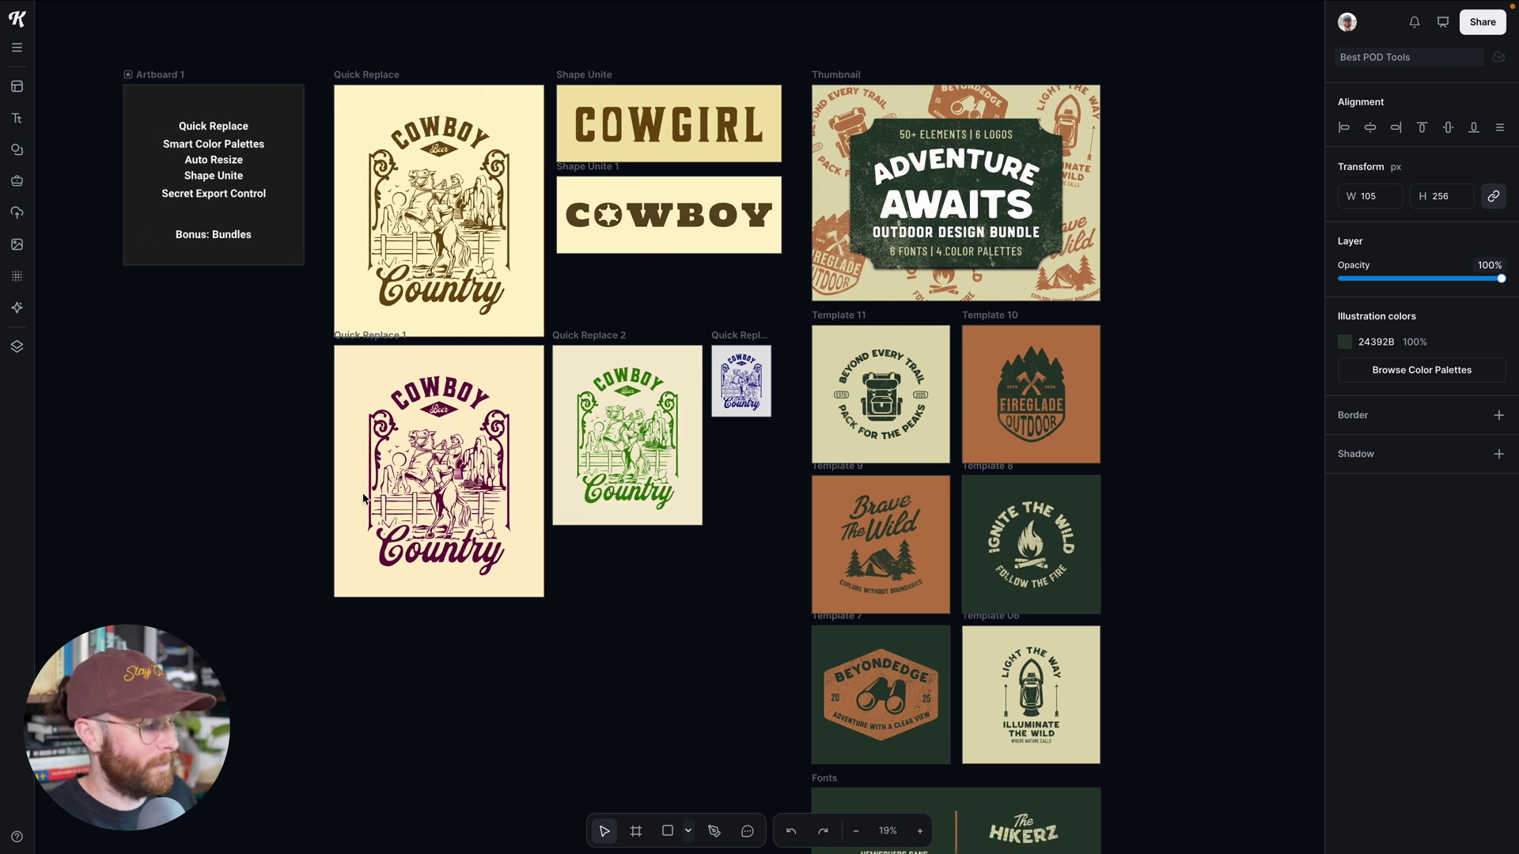
pyautogui.moveTo(305, 516); pyautogui.dragTo(419, 629)
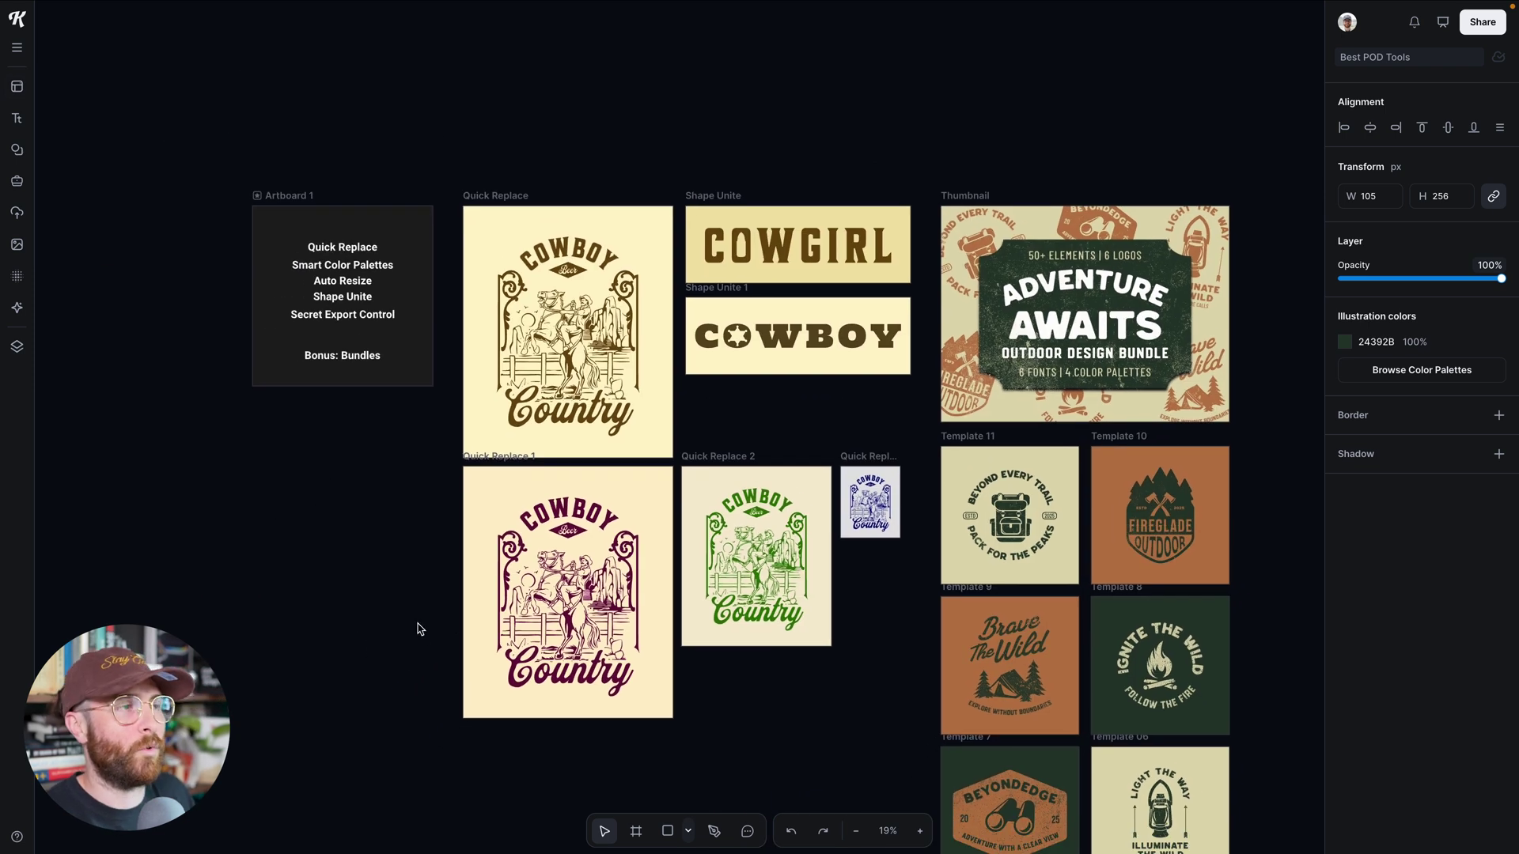